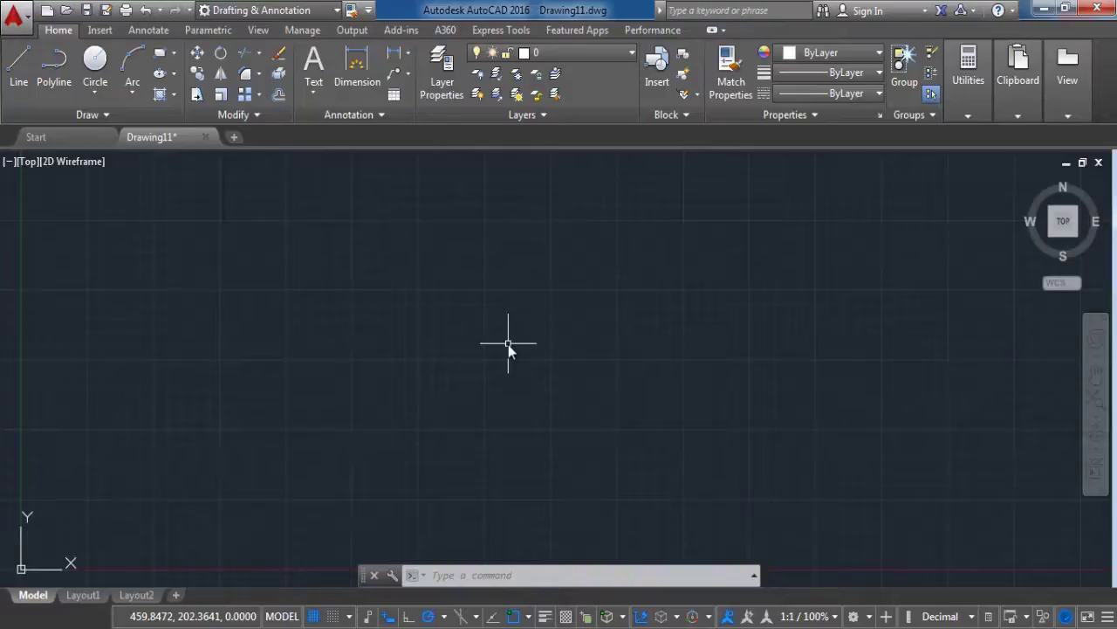
Step: Configure the drawing units to Architectural length type with inches as the insertion scale
text(units)
key(Return)
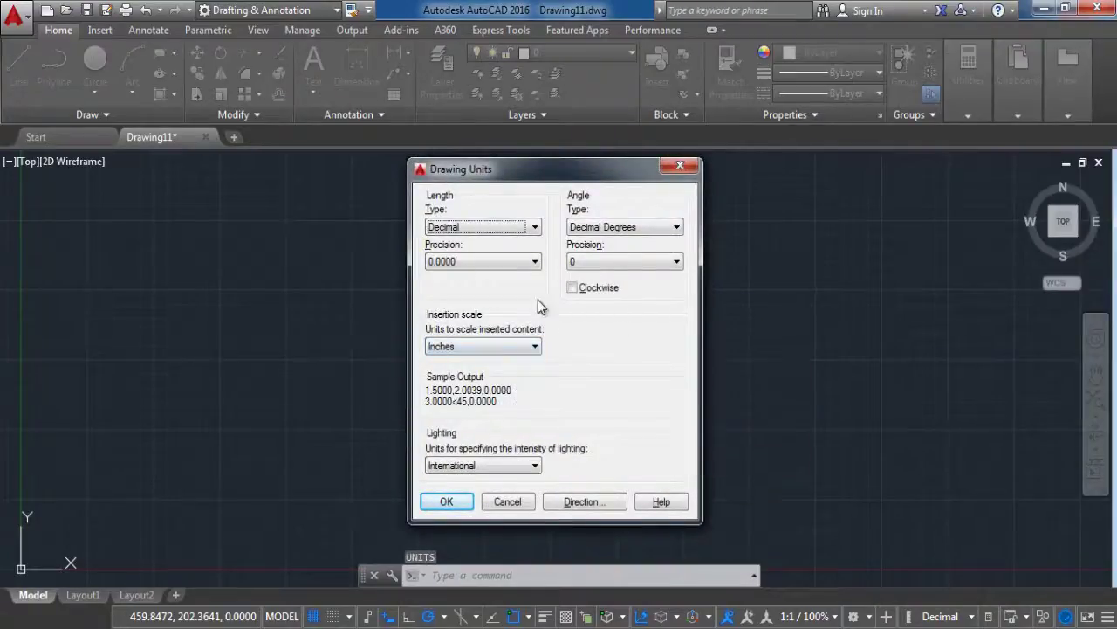
click(484, 224)
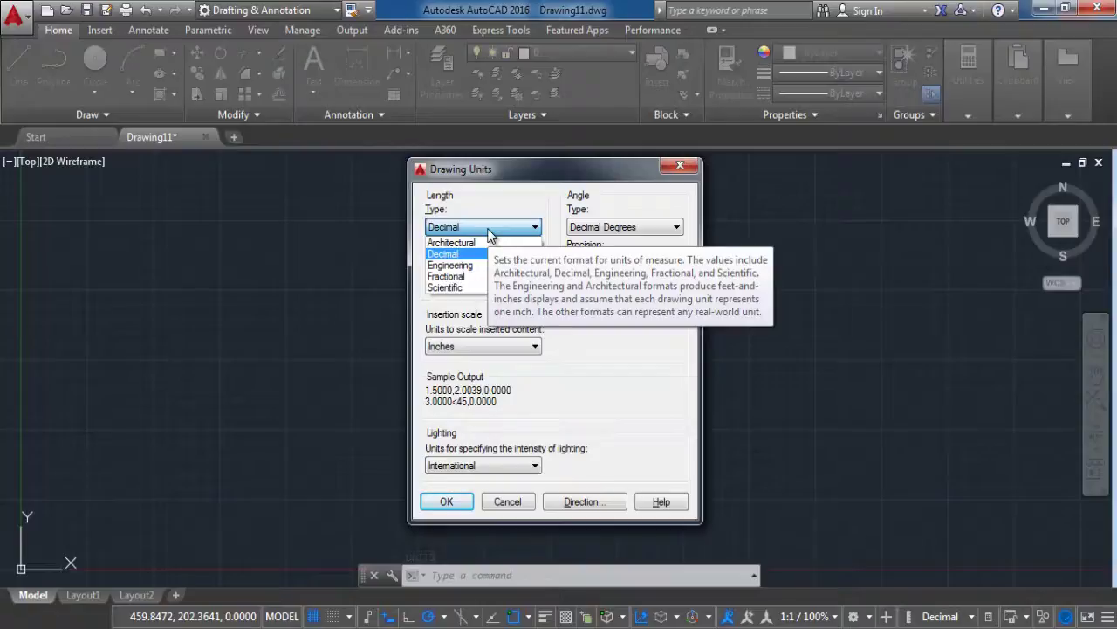
click(489, 242)
click(499, 348)
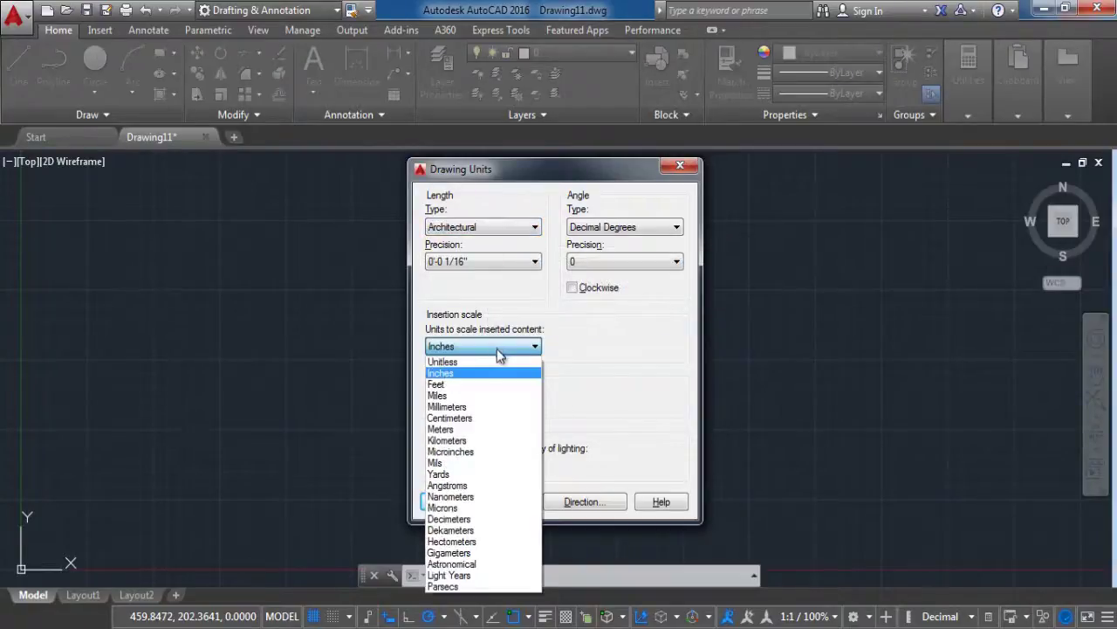
click(487, 373)
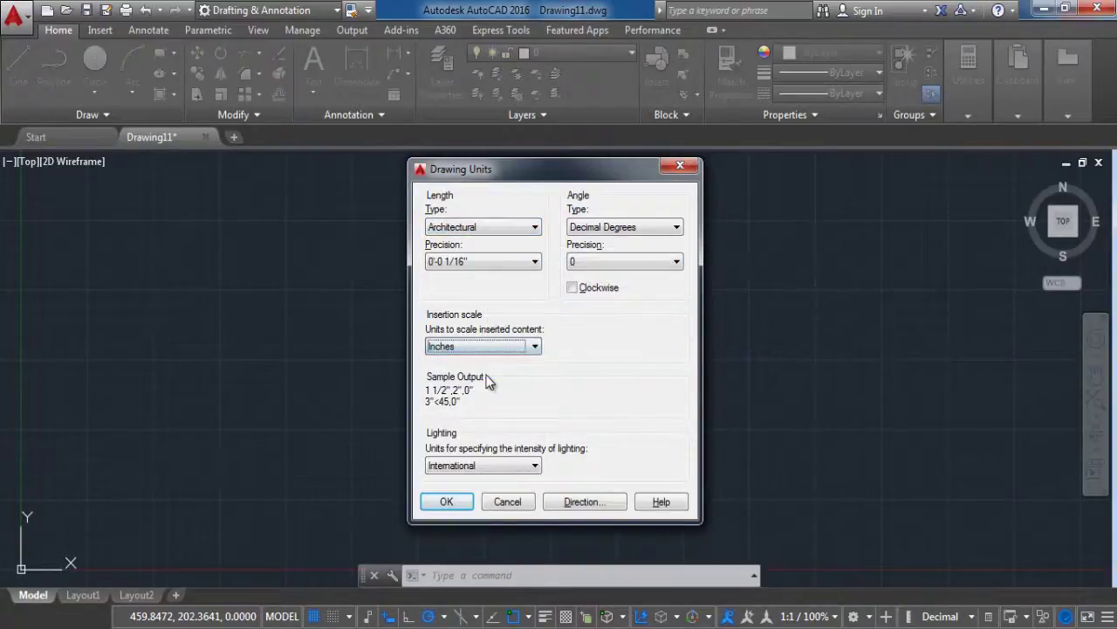
click(445, 502)
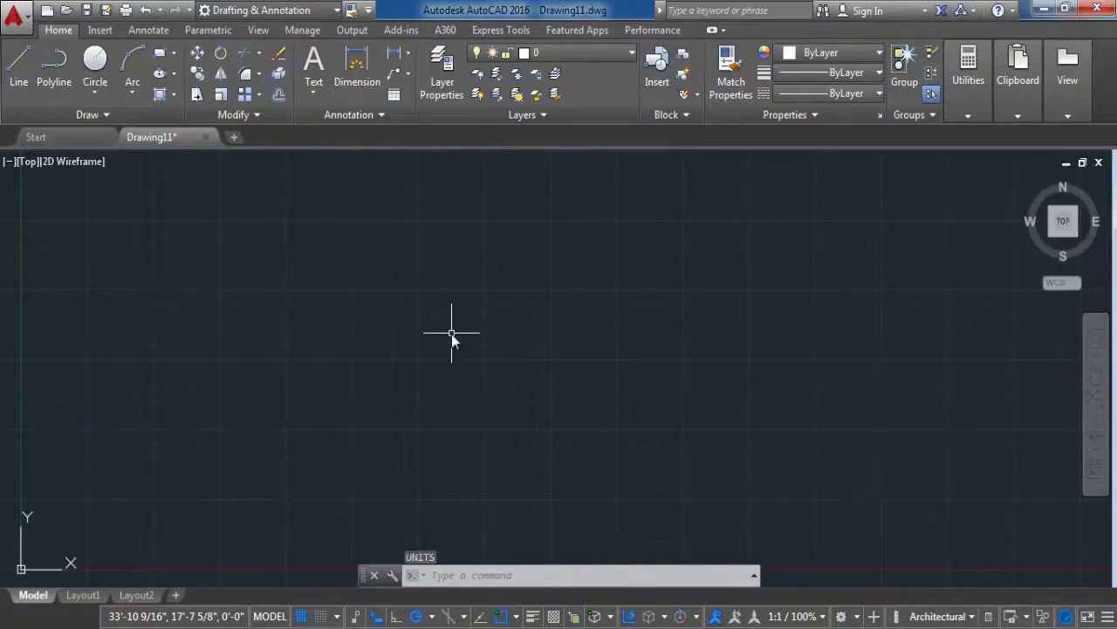
Step: Create a layer named "exterior wall", colour it red, and make it the current layer
click(442, 72)
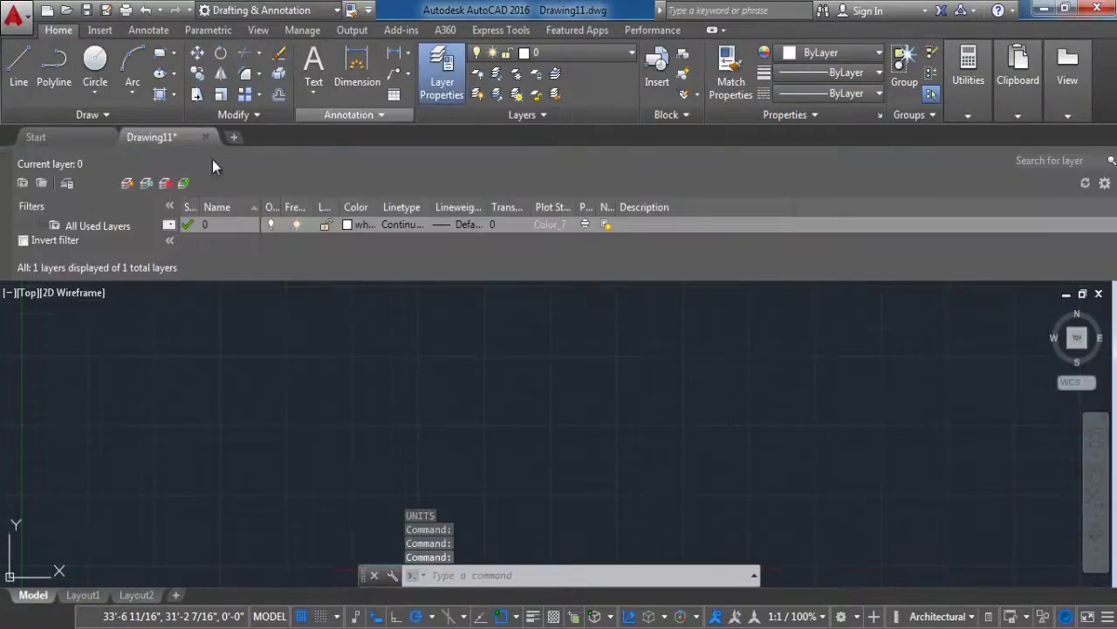
click(128, 182)
text(exterior wall)
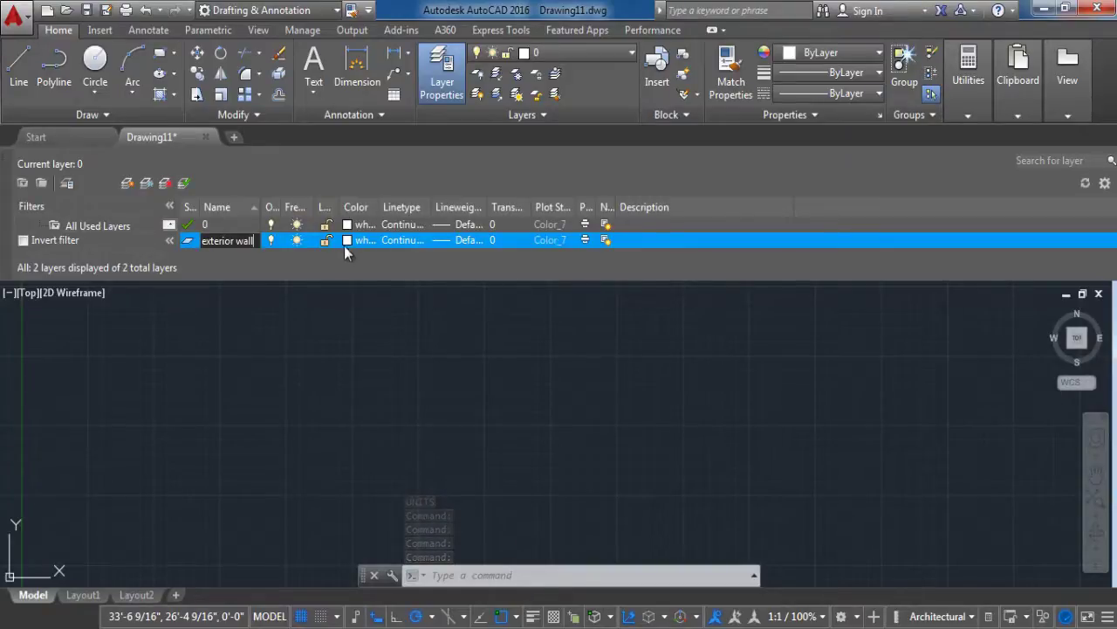
click(349, 241)
click(435, 364)
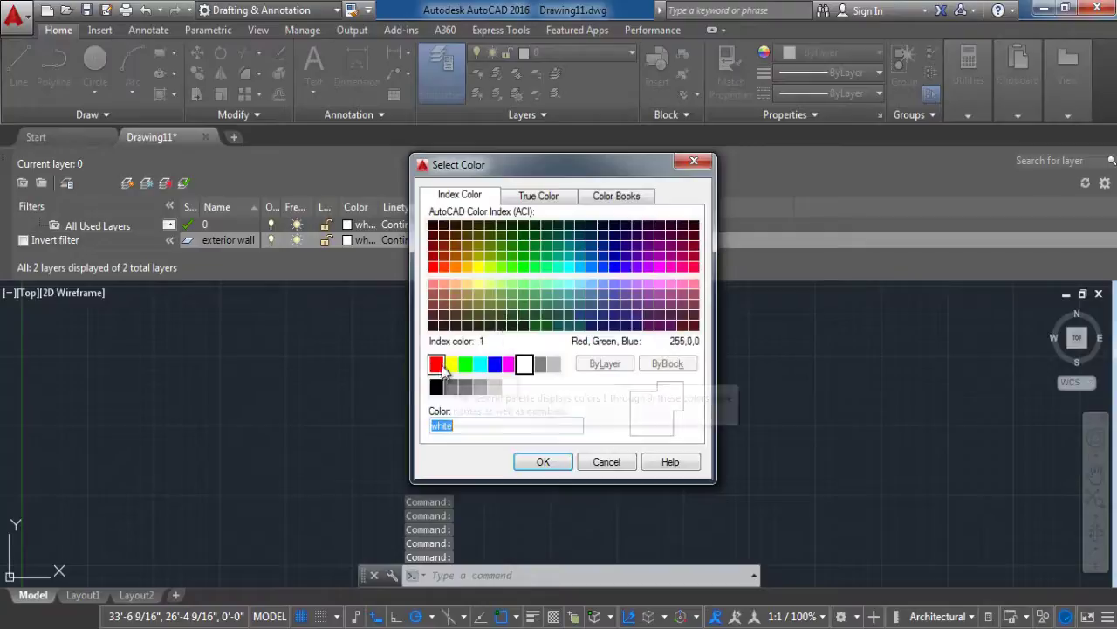
click(542, 463)
key(alt+c)
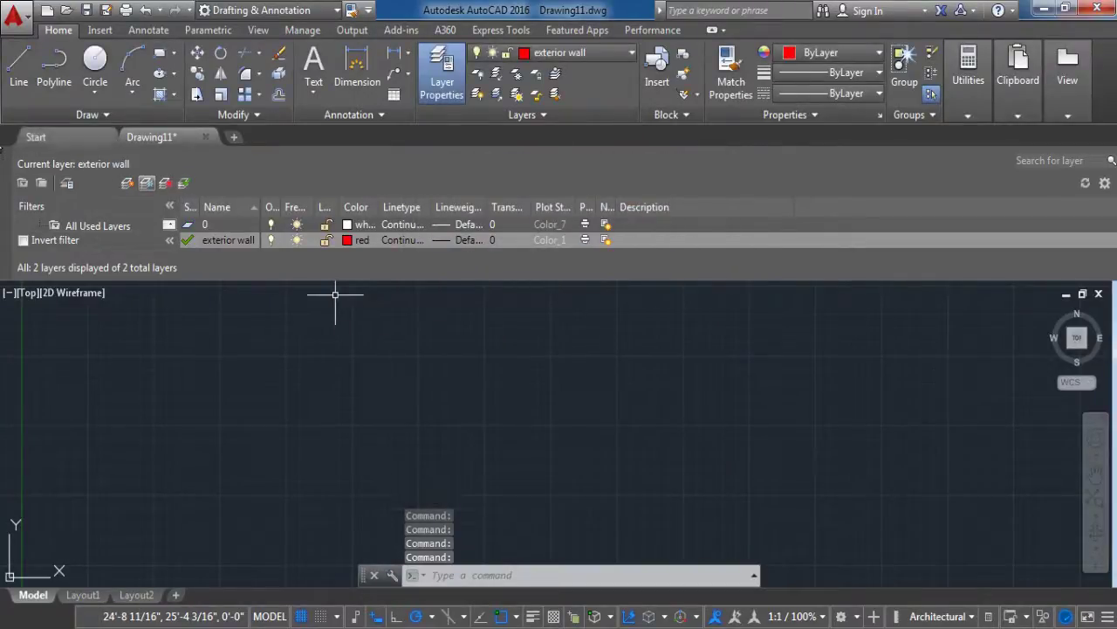
click(6, 157)
Step: Start the exterior wall outline with a 10' line at 0° followed by a 20' line at 90°
click(20, 72)
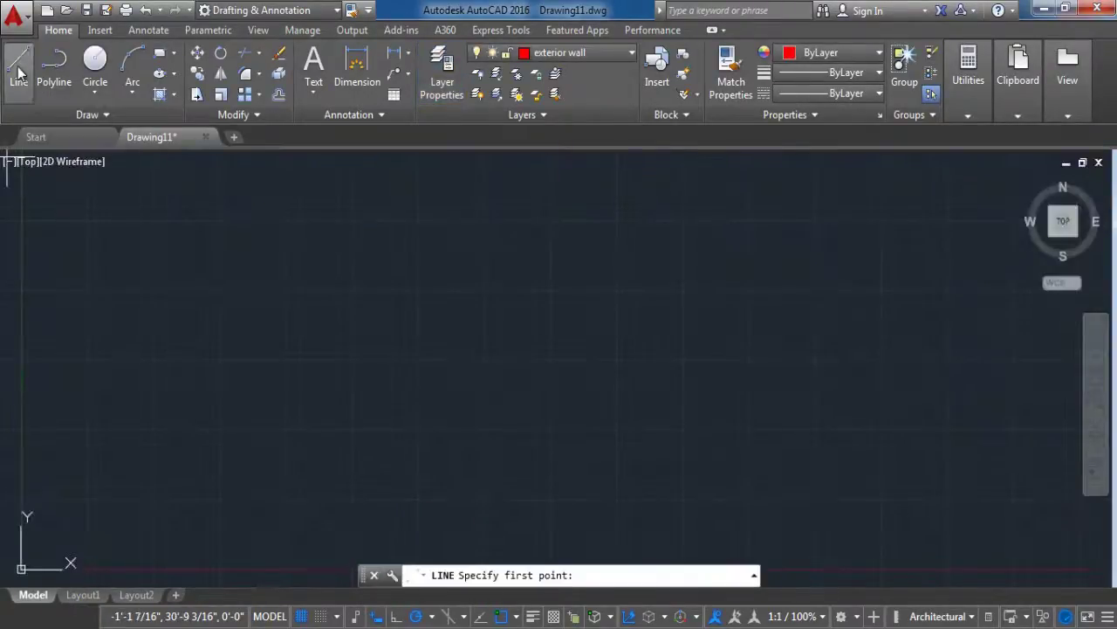
click(491, 380)
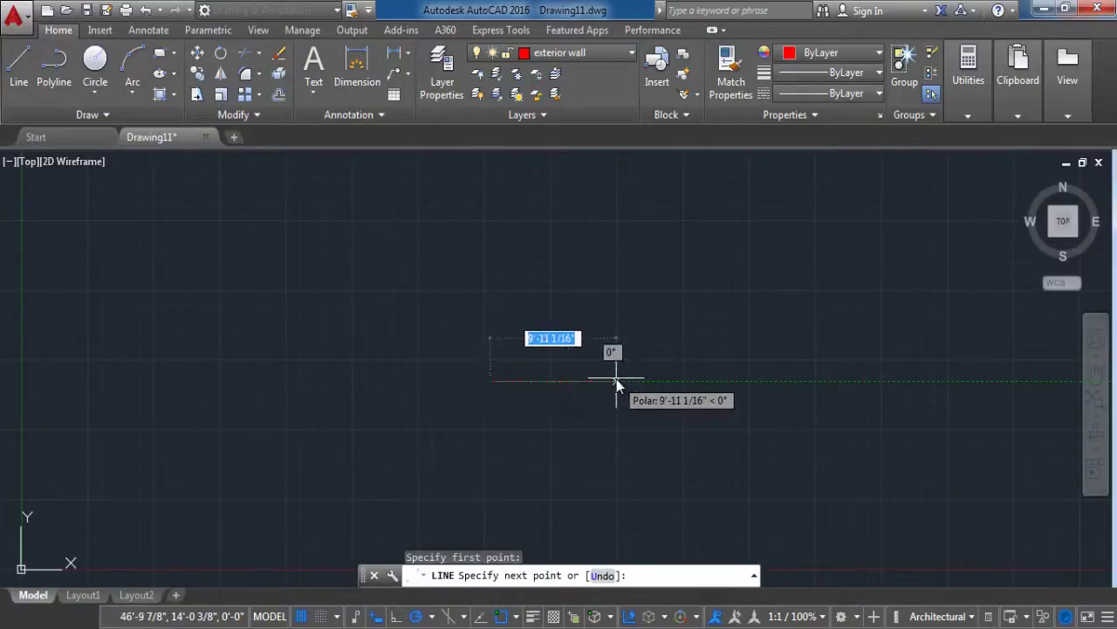
text(10)
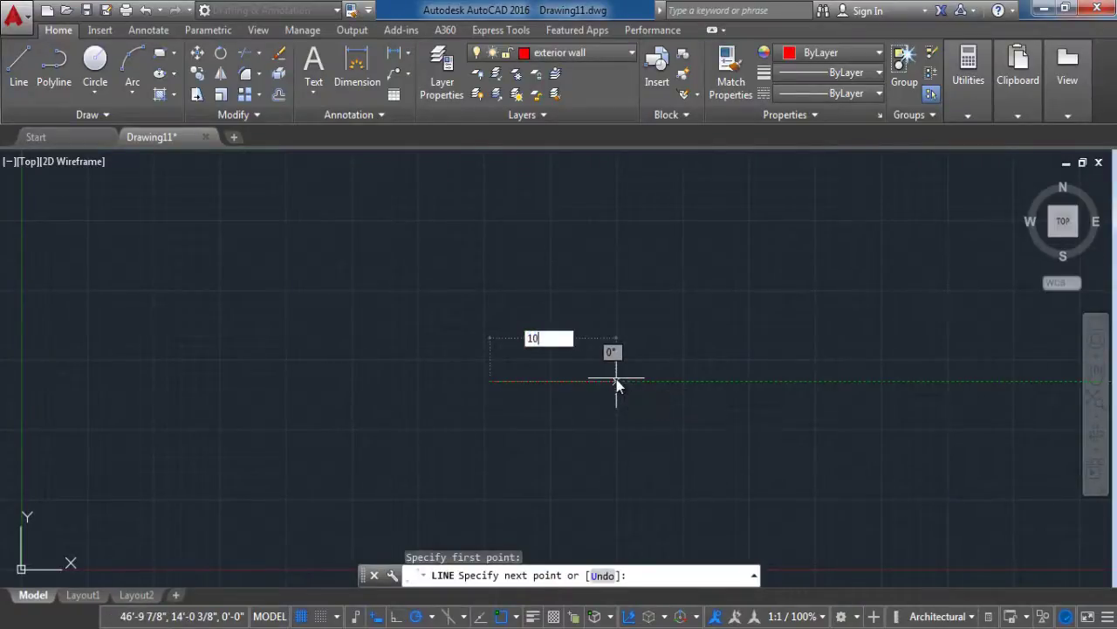
text(')
key(Tab)
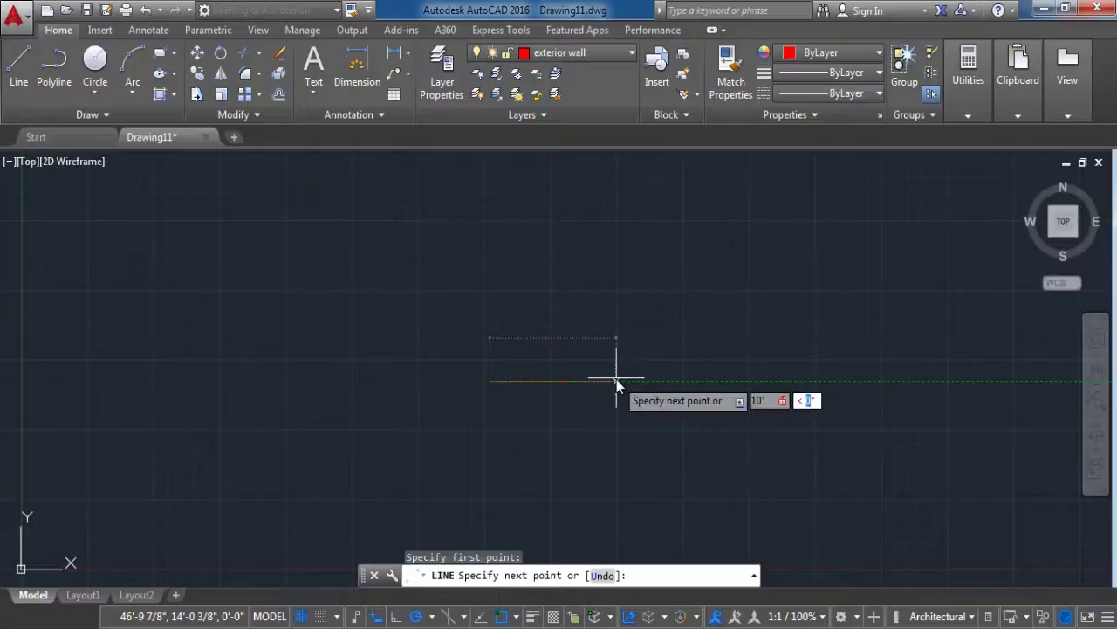
text(0)
key(Return)
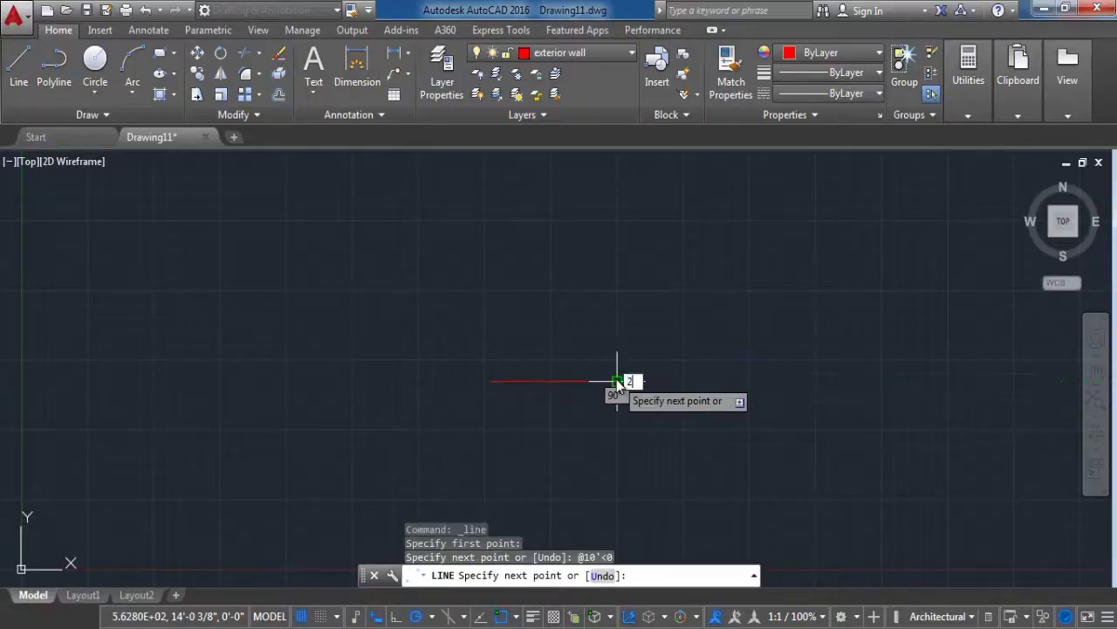
text(20')
key(Tab)
text(9)
key(Return)
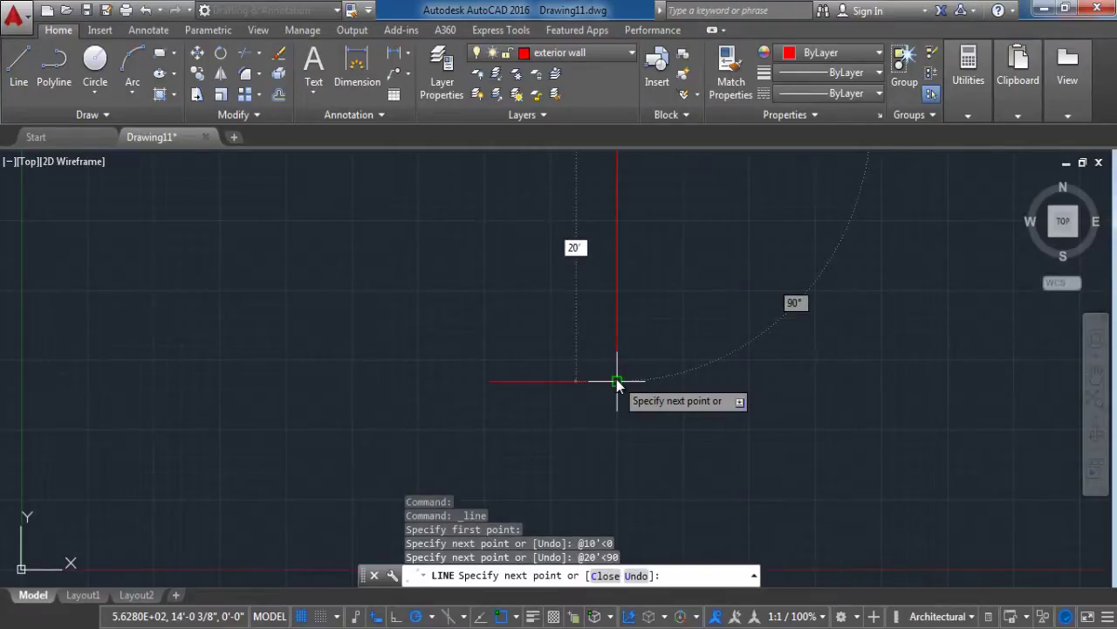
Step: Continue the wall outline with a 20' line at 180° and a 10' line at 270°
text(20')
key(Tab)
text(180)
key(Return)
text(10')
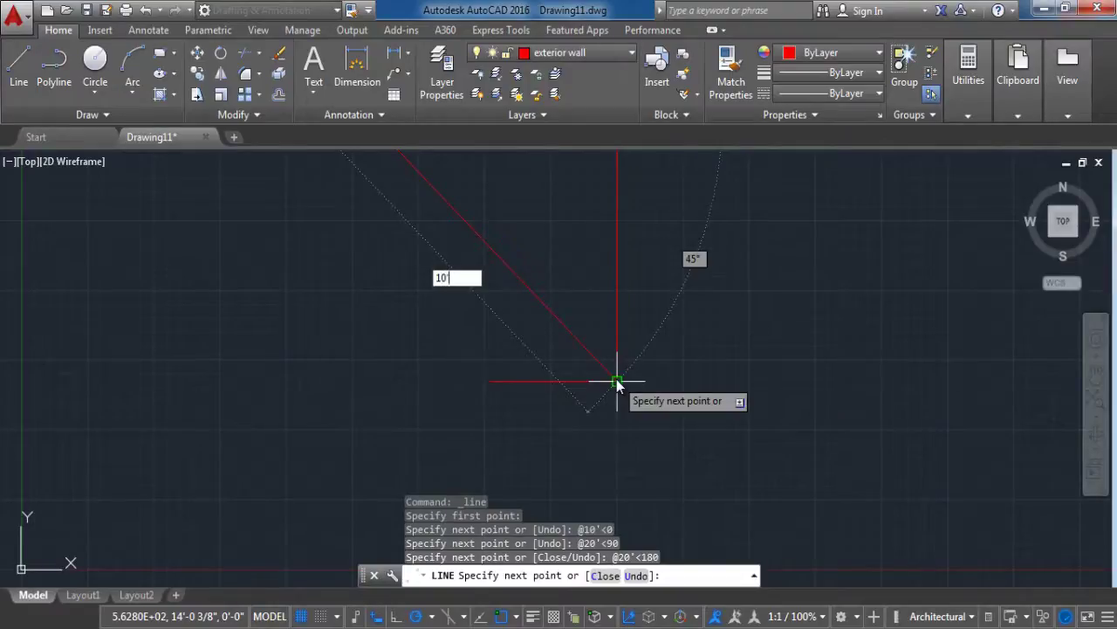
key(Tab)
text(27)
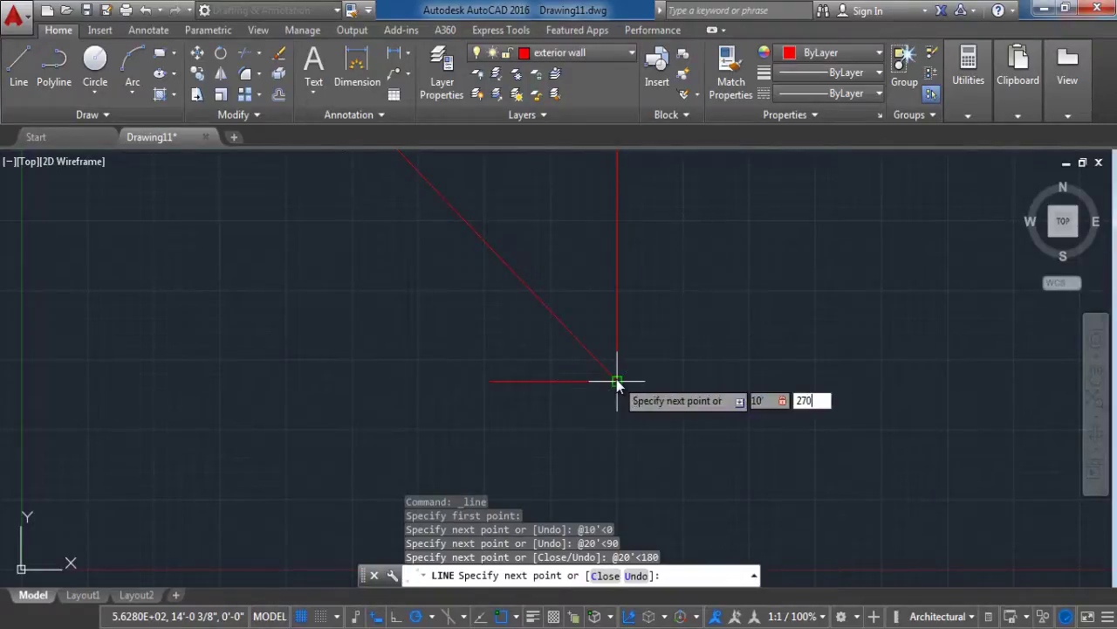
key(Return)
Step: Add a 10' line at 0° and close the L-shaped outline back to its starting point
text(10)
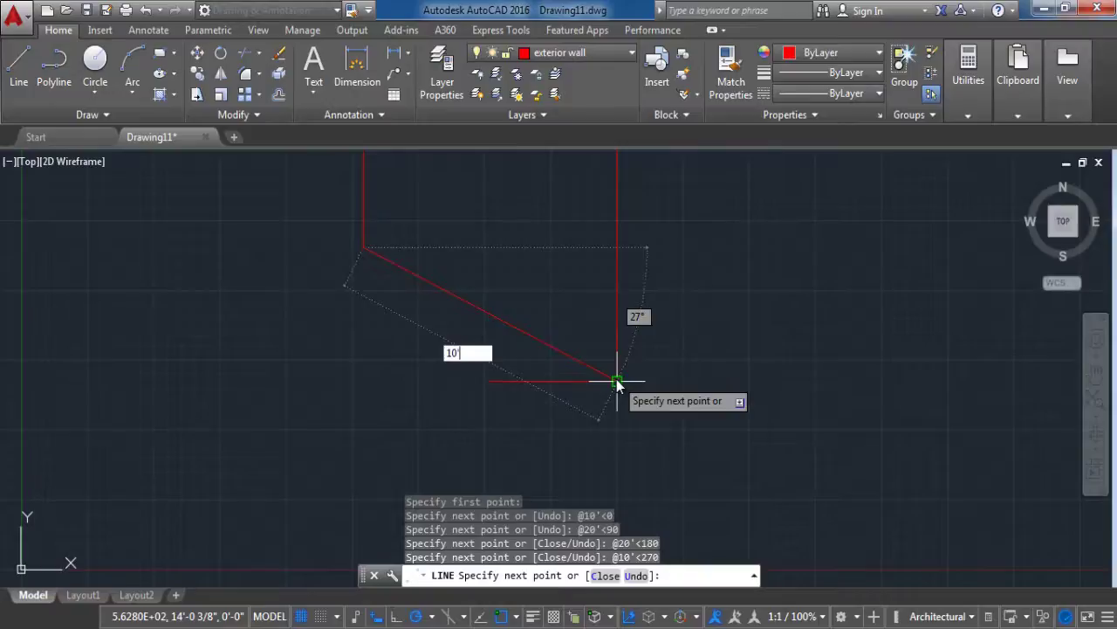
text(')
key(Return)
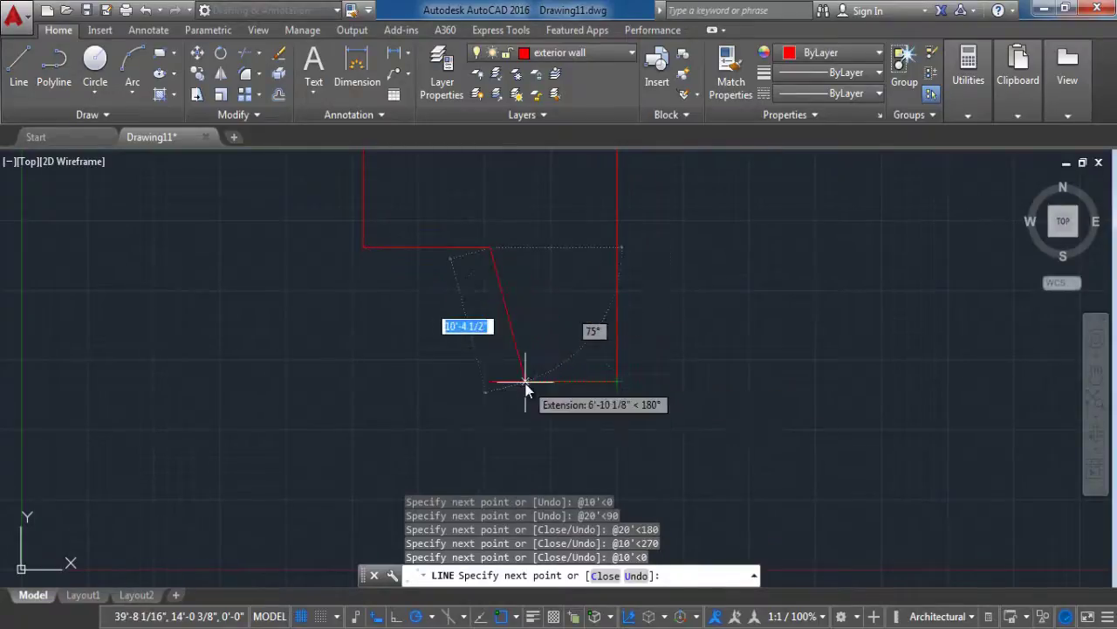
scroll(492, 385, down, 5)
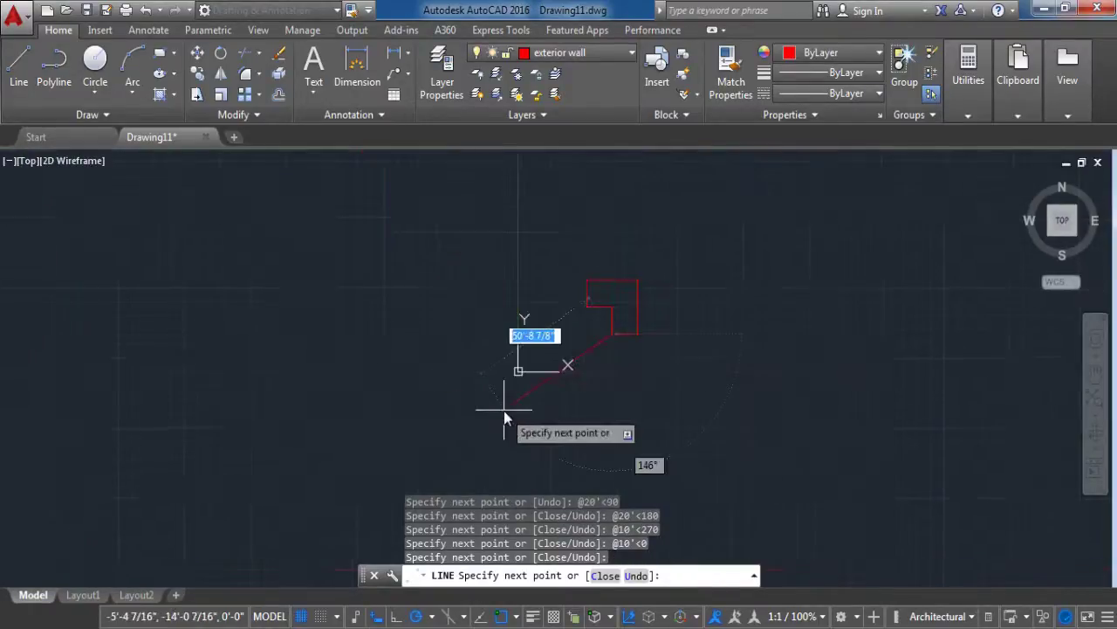
key(Escape)
Step: Convert all the outline's lines to polylines and join them into one with zero fuzz distance using PEDIT Multiple
text(pedit)
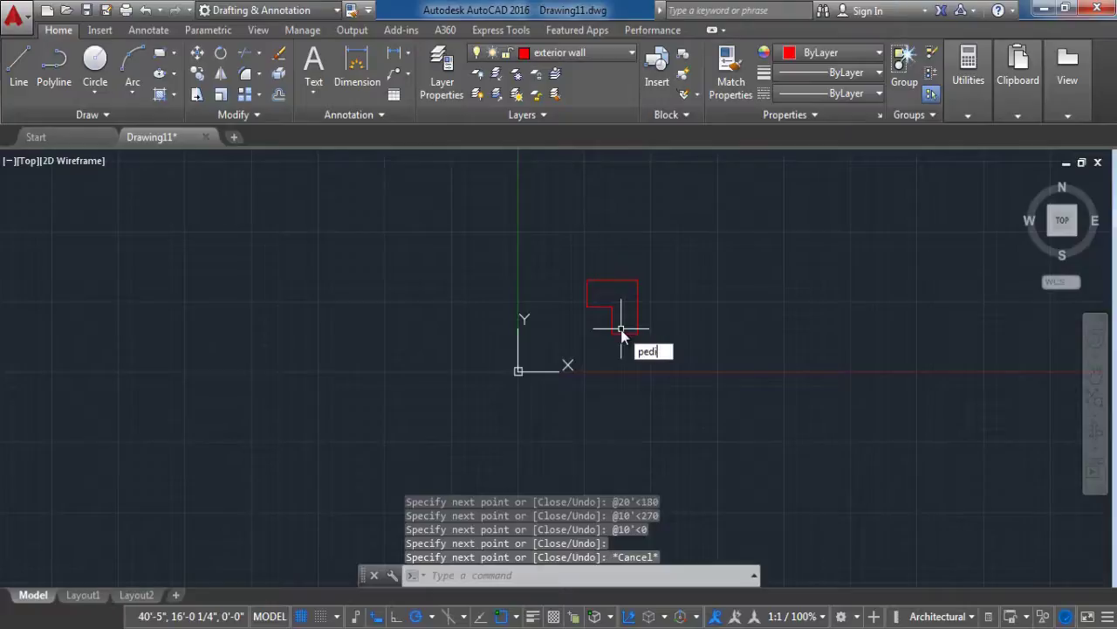
key(Return)
text(m)
key(Return)
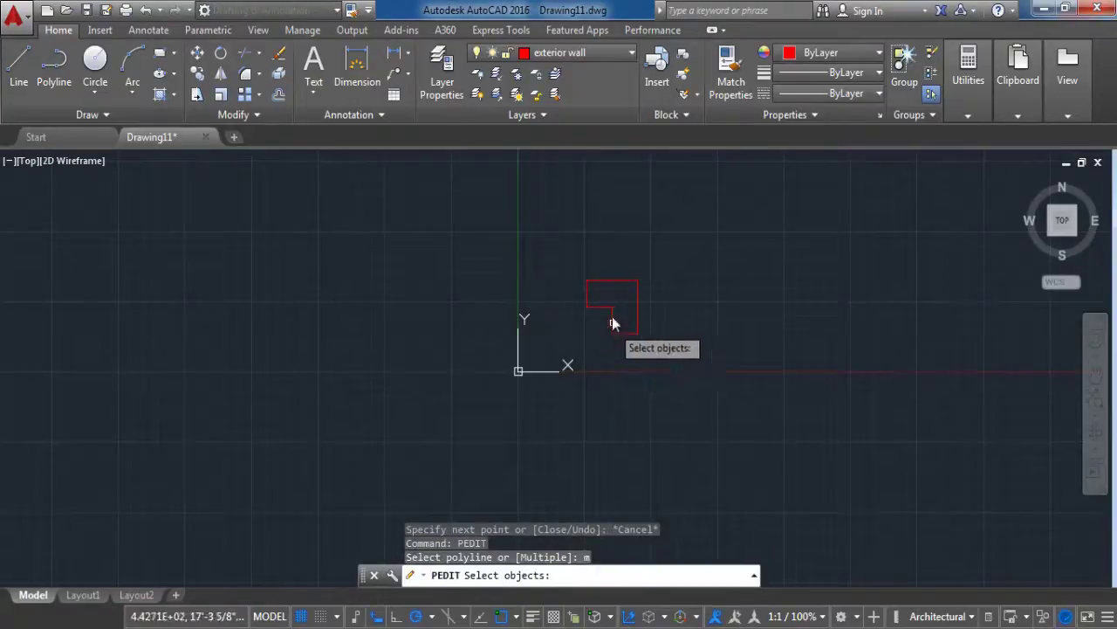
click(571, 242)
click(673, 357)
key(Return)
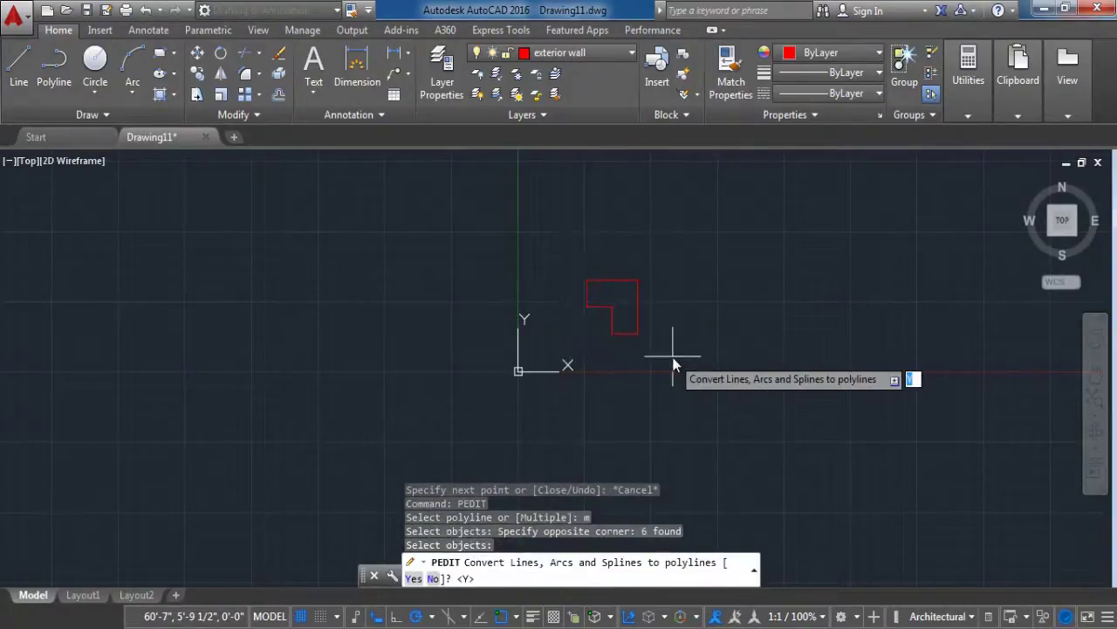
key(Return)
click(737, 439)
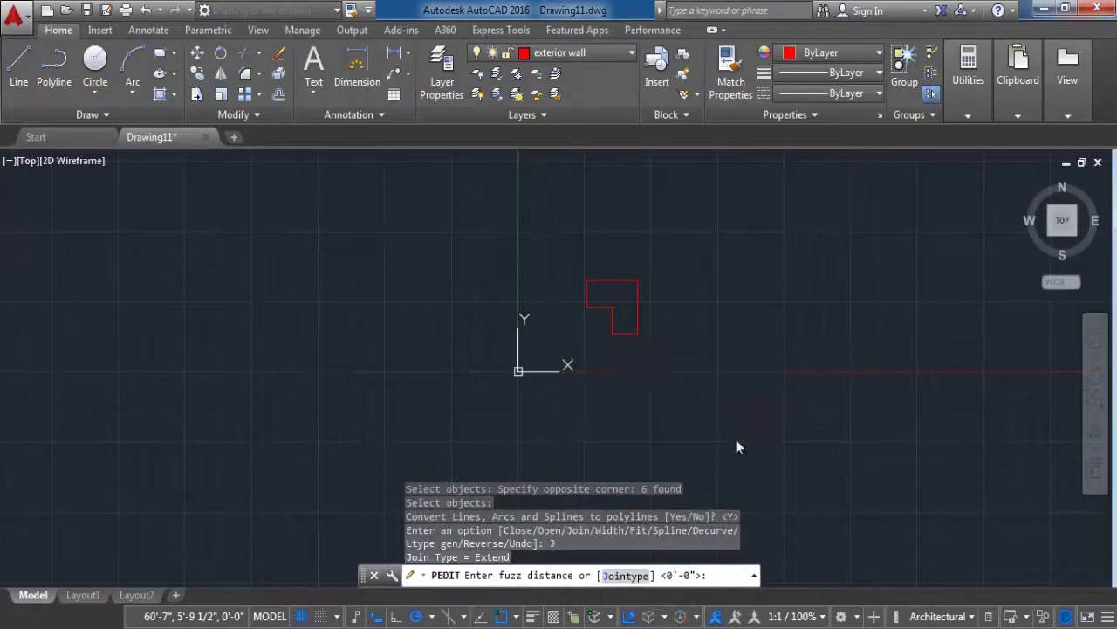
key(Return)
key(Return)
Step: Offset the joined wall outline 6" to the outside
click(279, 94)
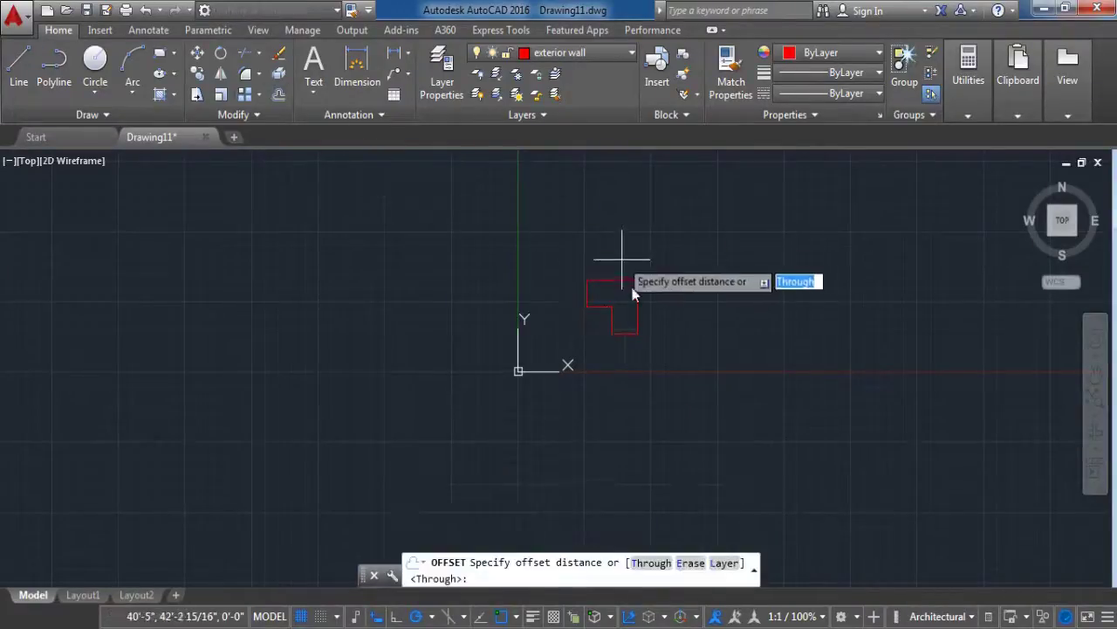
text(6)
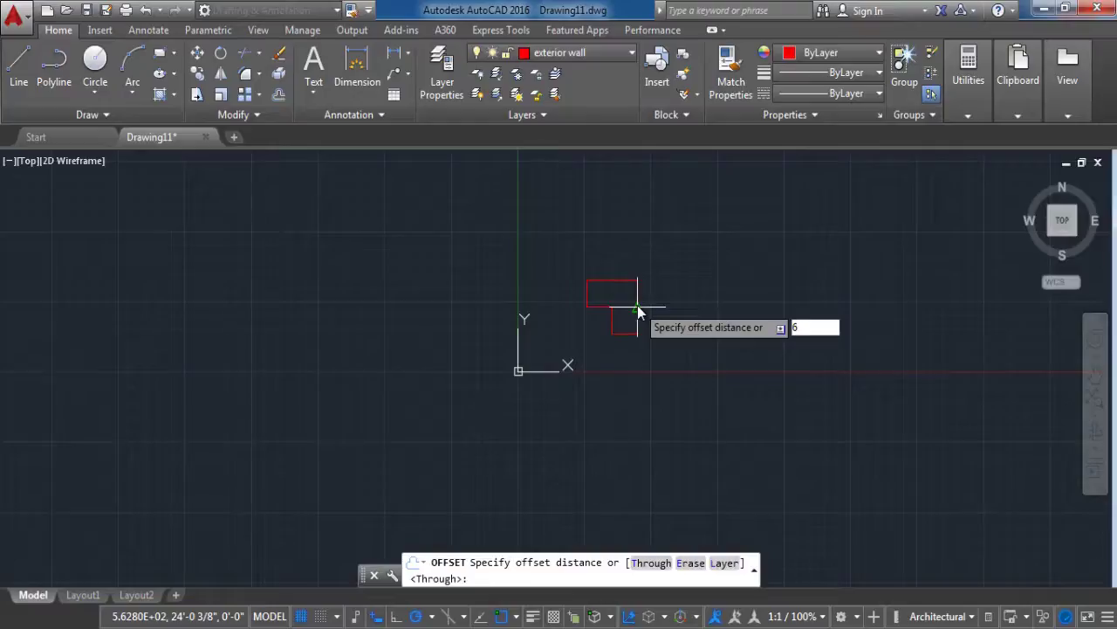
text(")
key(Return)
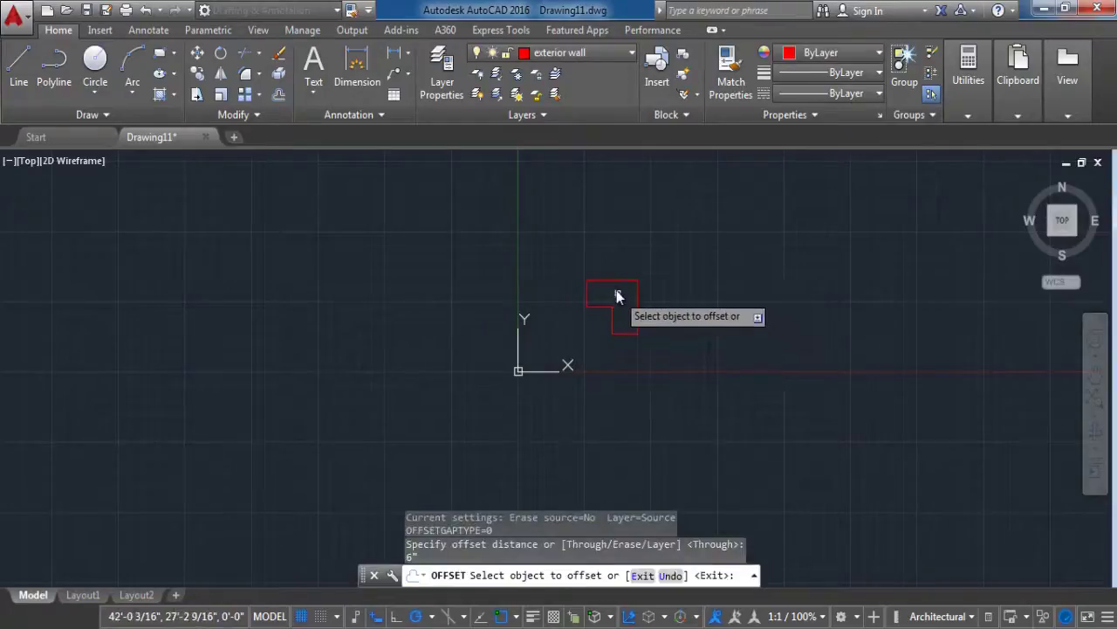
click(614, 281)
click(616, 254)
key(Escape)
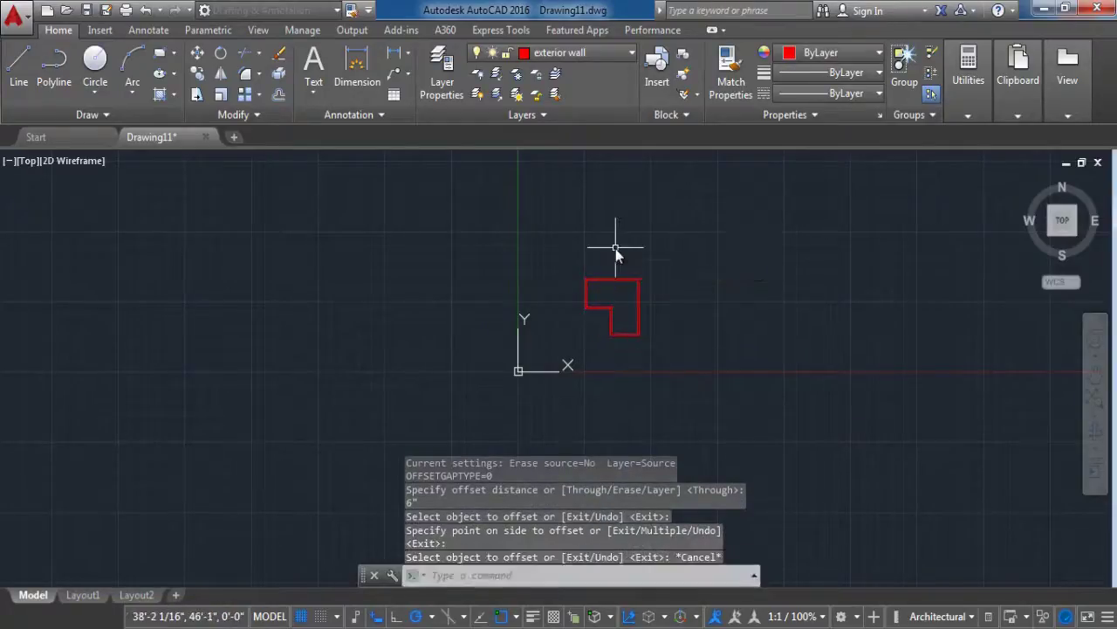
Step: Explode both the inner and outer wall polylines into separate lines
text(e)
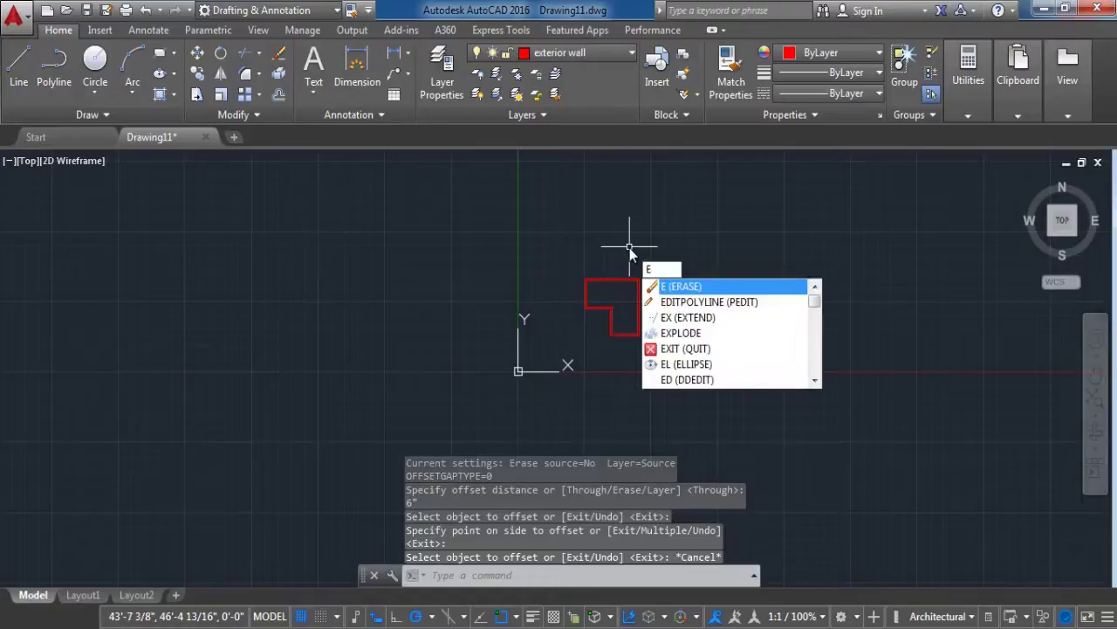
key(Escape)
click(278, 75)
click(550, 234)
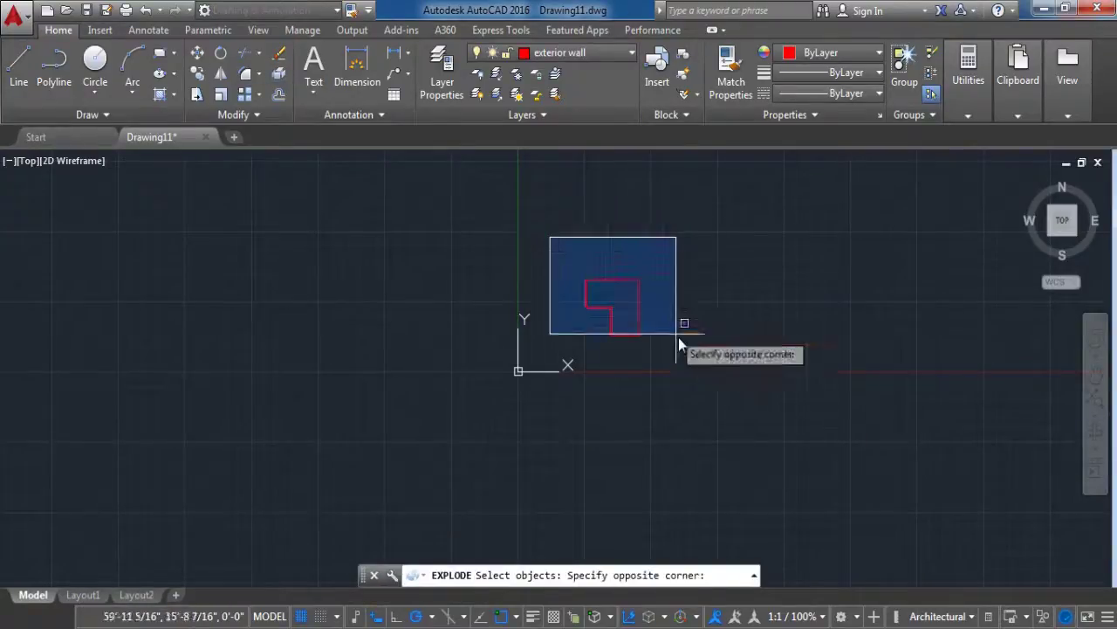
click(691, 336)
key(Return)
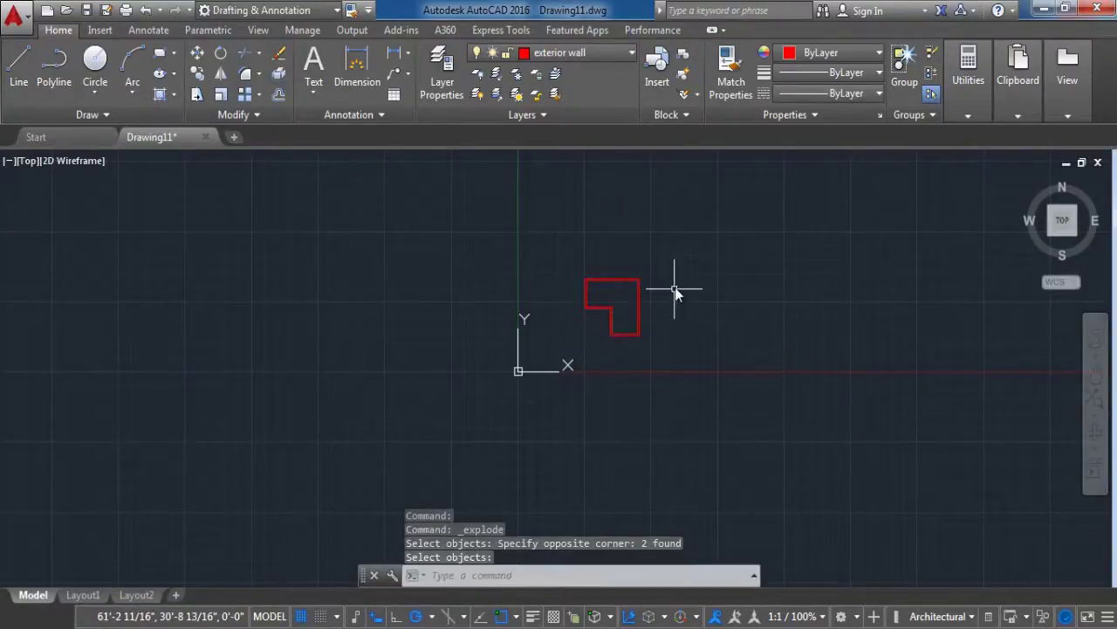
Step: Create a layer named interior wall with the colour yellow and make it the current layer
click(442, 74)
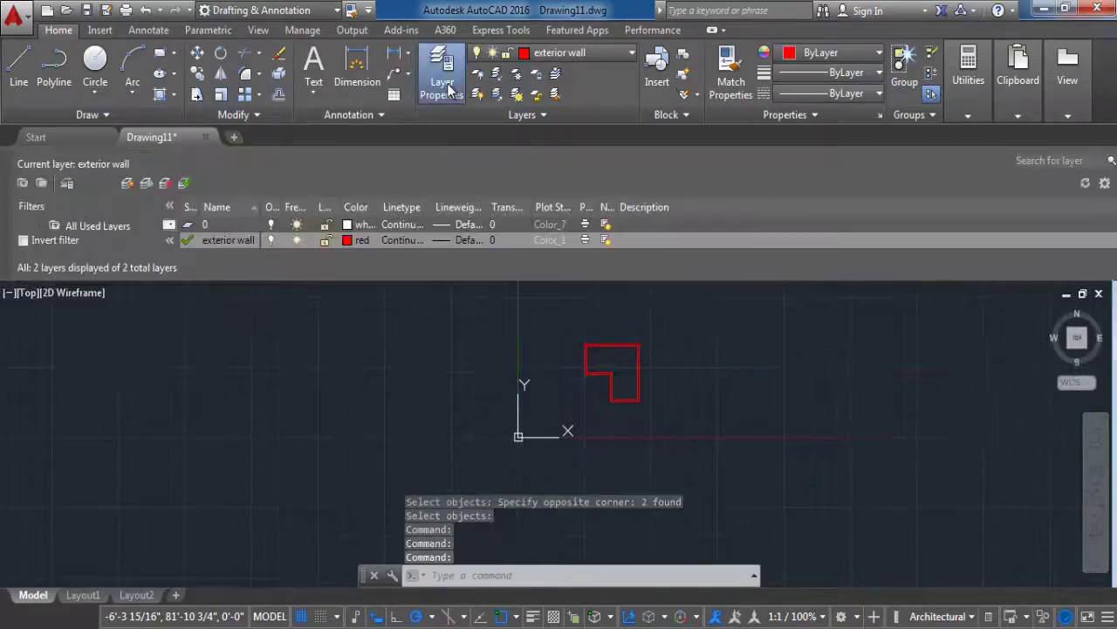
click(127, 185)
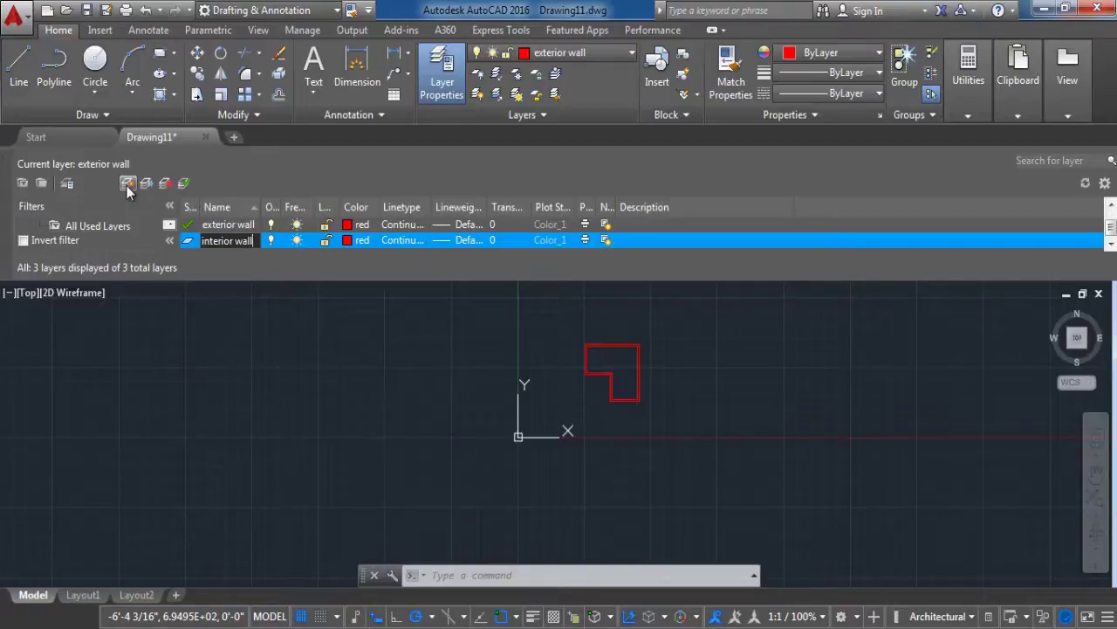
click(347, 240)
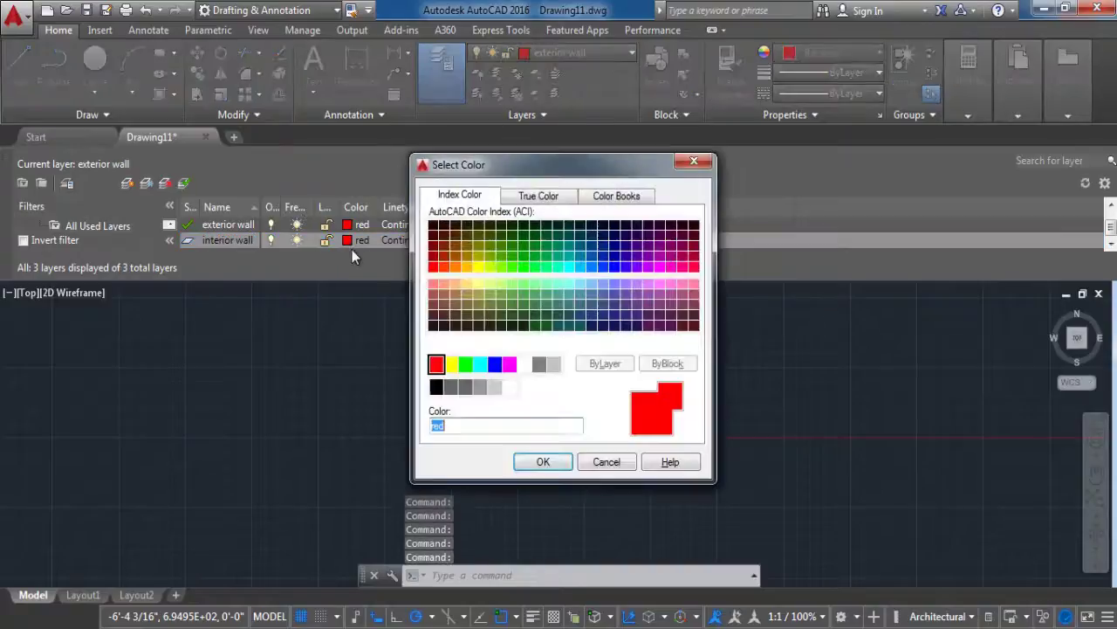
click(450, 364)
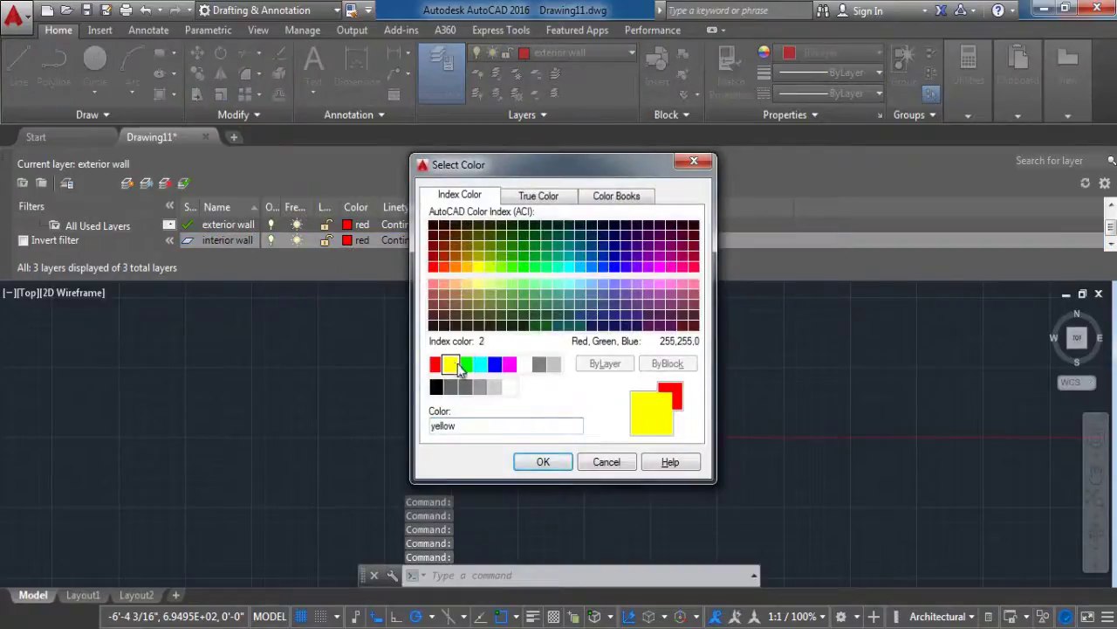
click(545, 463)
click(184, 183)
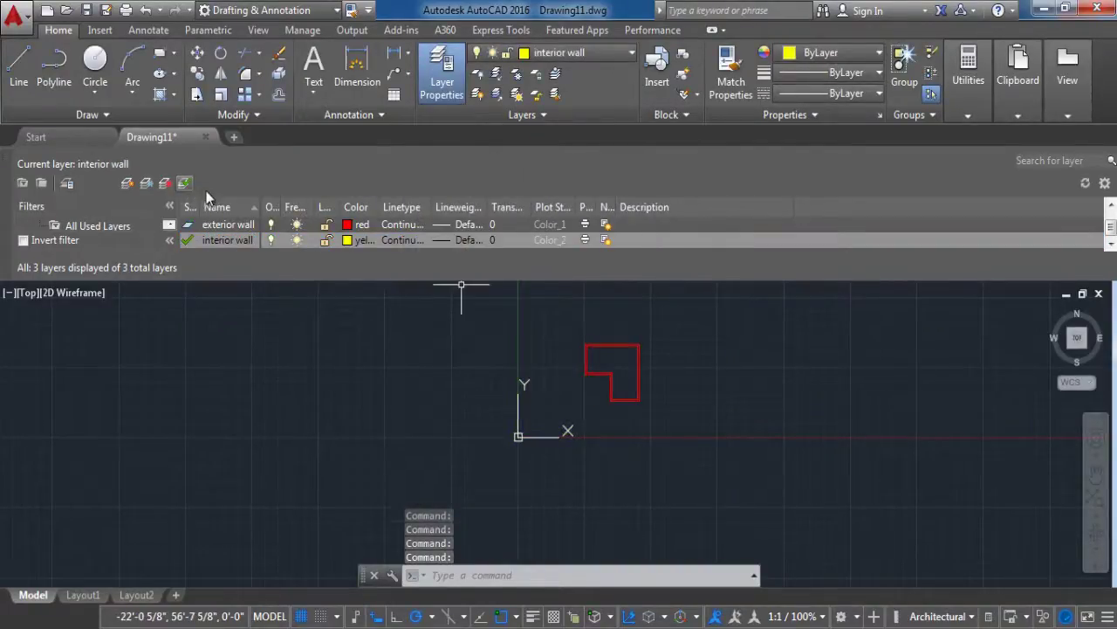
click(5, 163)
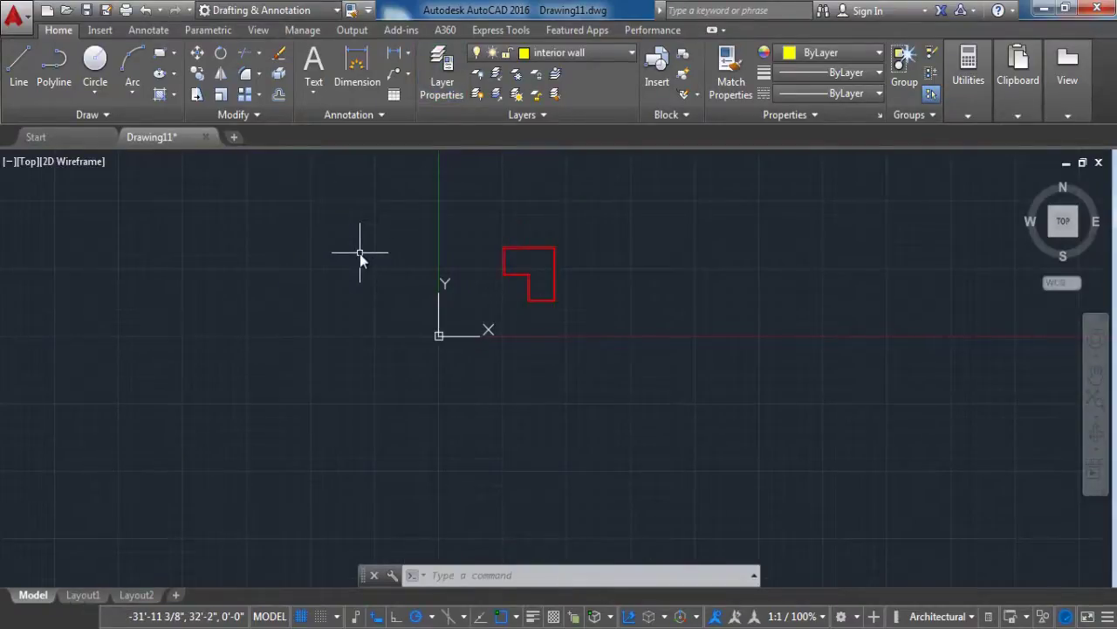
Step: Offset the inner line of the lower room's bottom wall 10' upward
text(of)
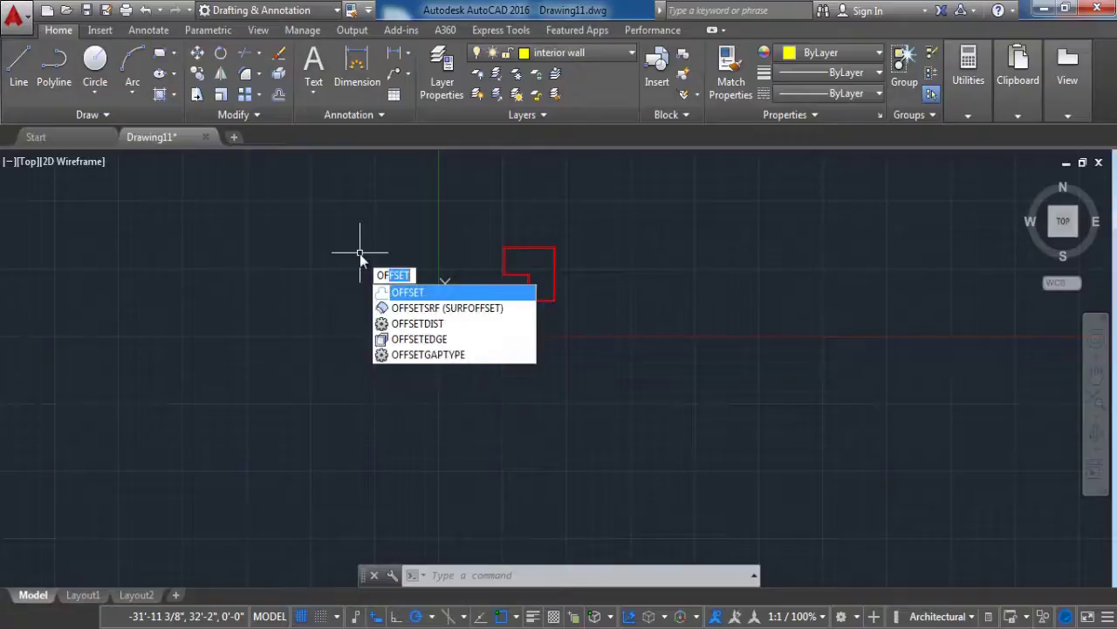
key(Return)
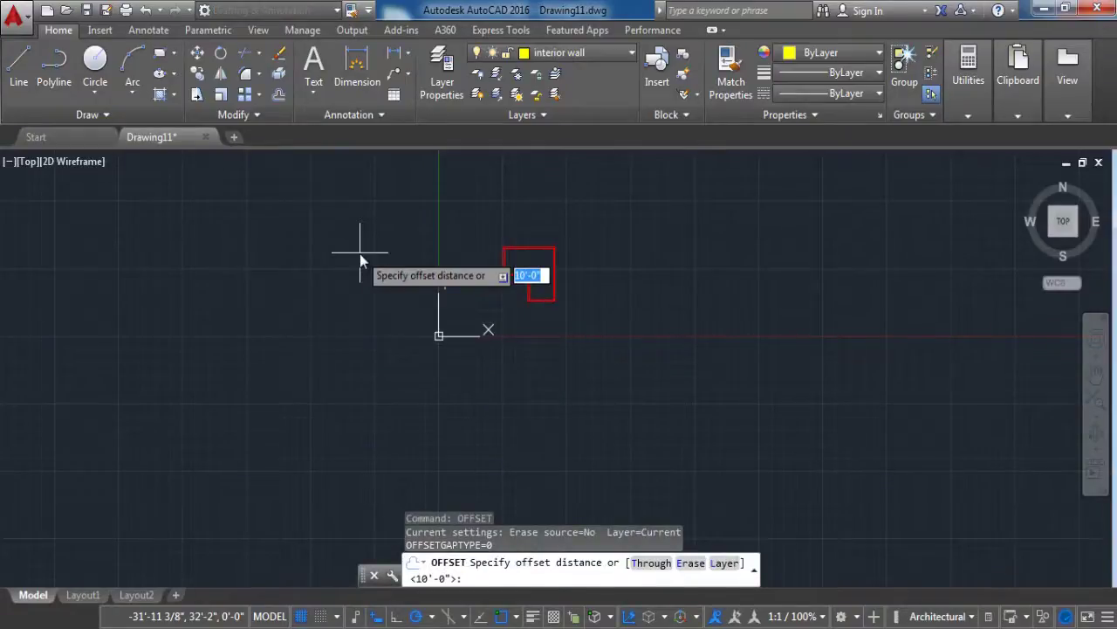
key(Return)
scroll(529, 280, up, 4)
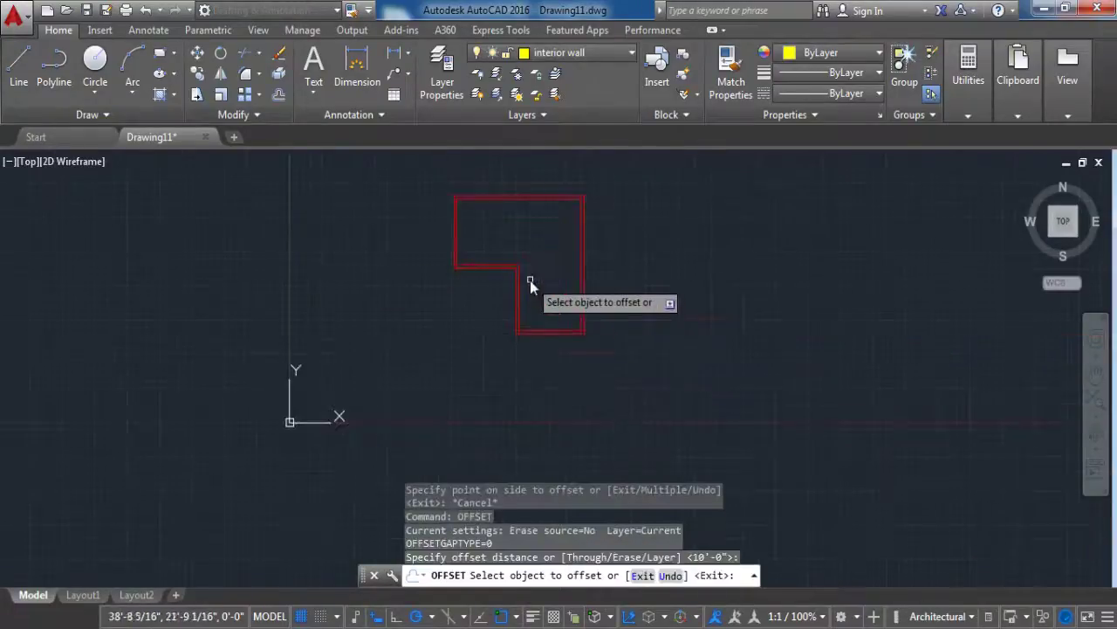
click(555, 337)
click(525, 165)
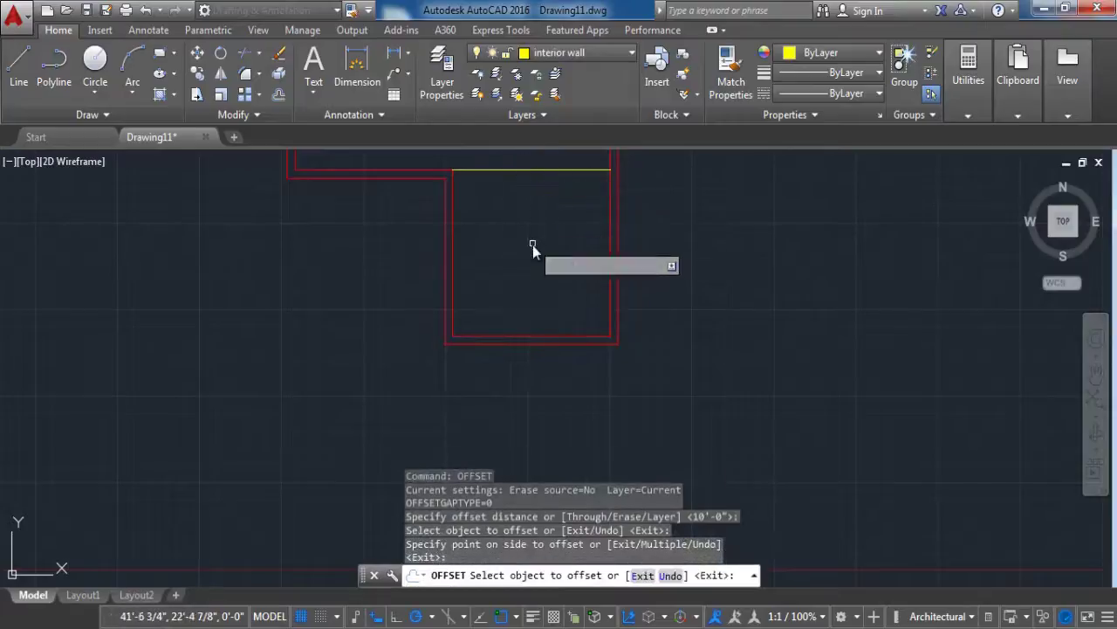
key(Return)
Step: Offset the horizontal yellow interior wall line 3" downward to give the wall its thickness
key(Return)
text(3")
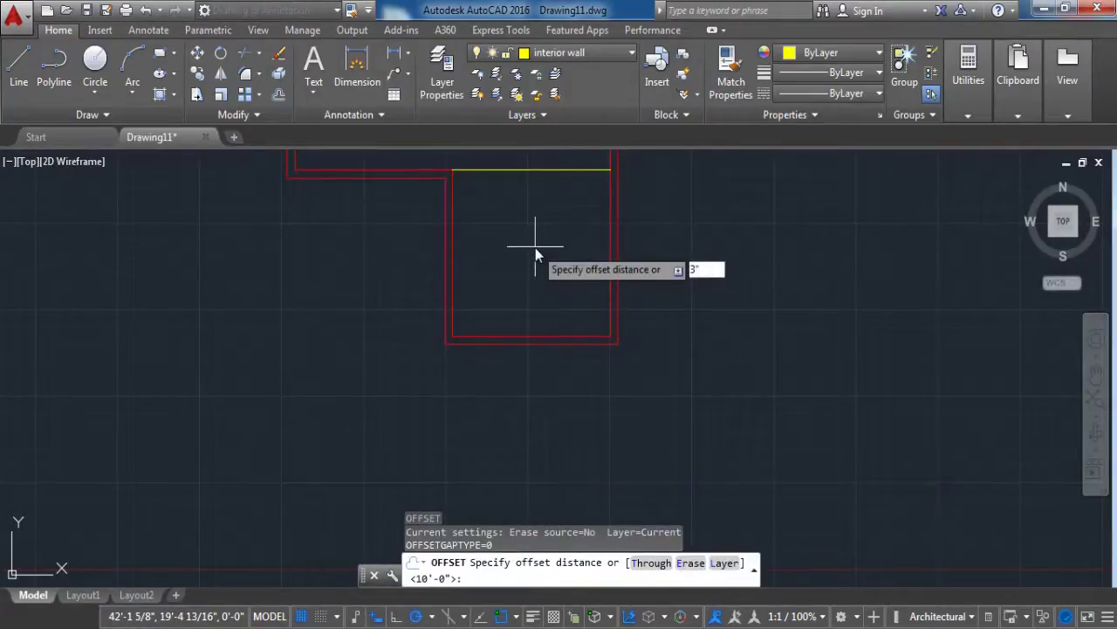
key(Return)
click(524, 170)
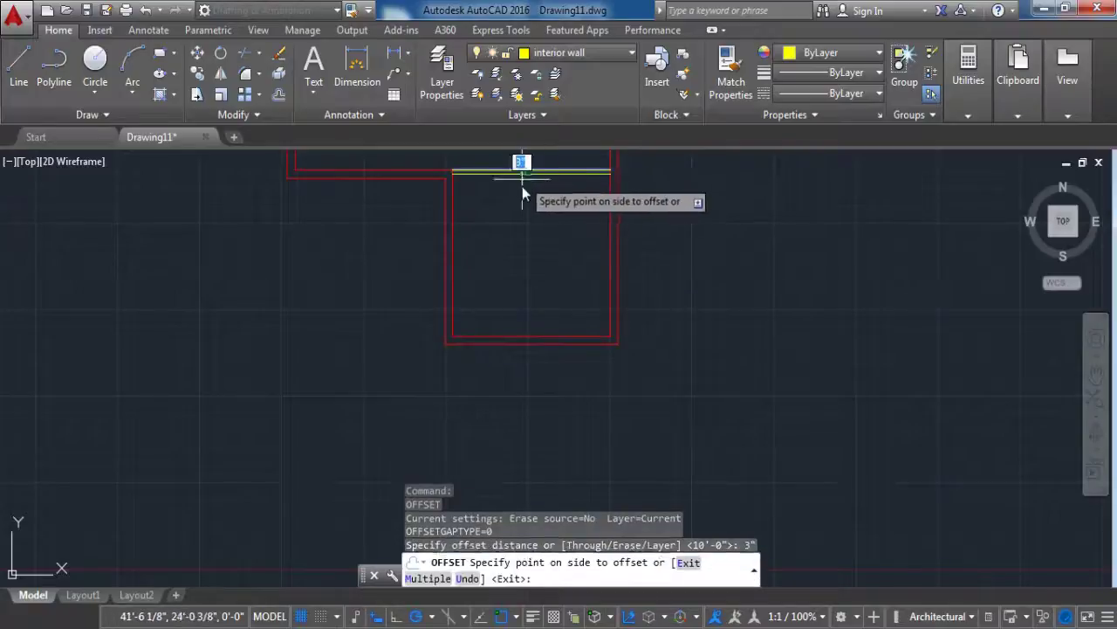
click(522, 258)
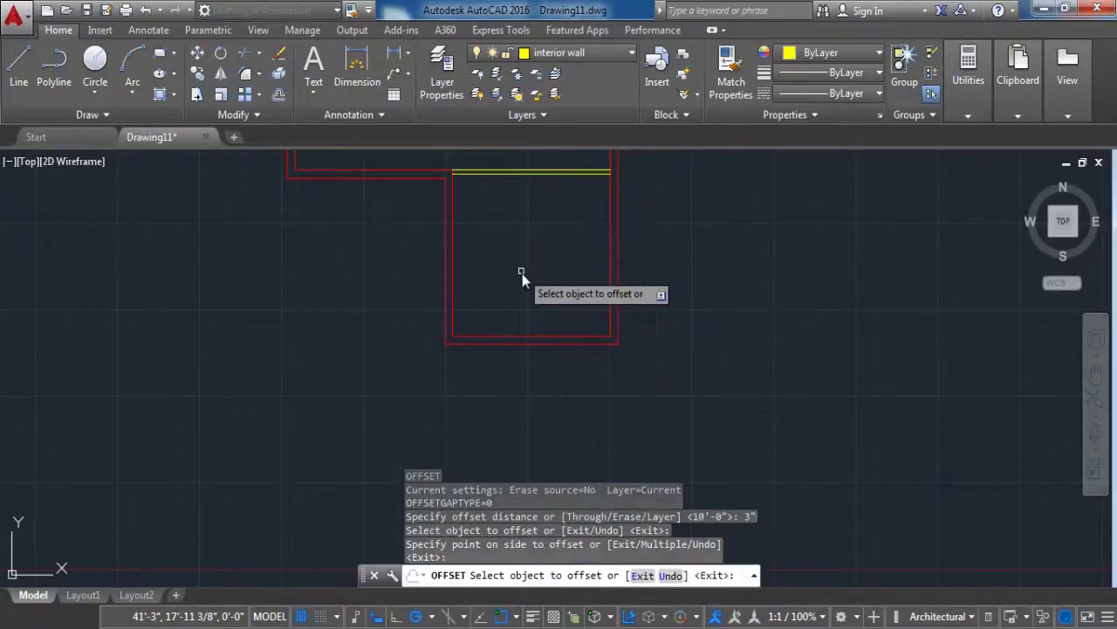
key(Escape)
Step: Offset the inner line of the right exterior wall 5' to the left
scroll(525, 294, down, 4)
key(Return)
scroll(529, 219, up, 2)
scroll(527, 178, down, 2)
scroll(527, 232, up, 4)
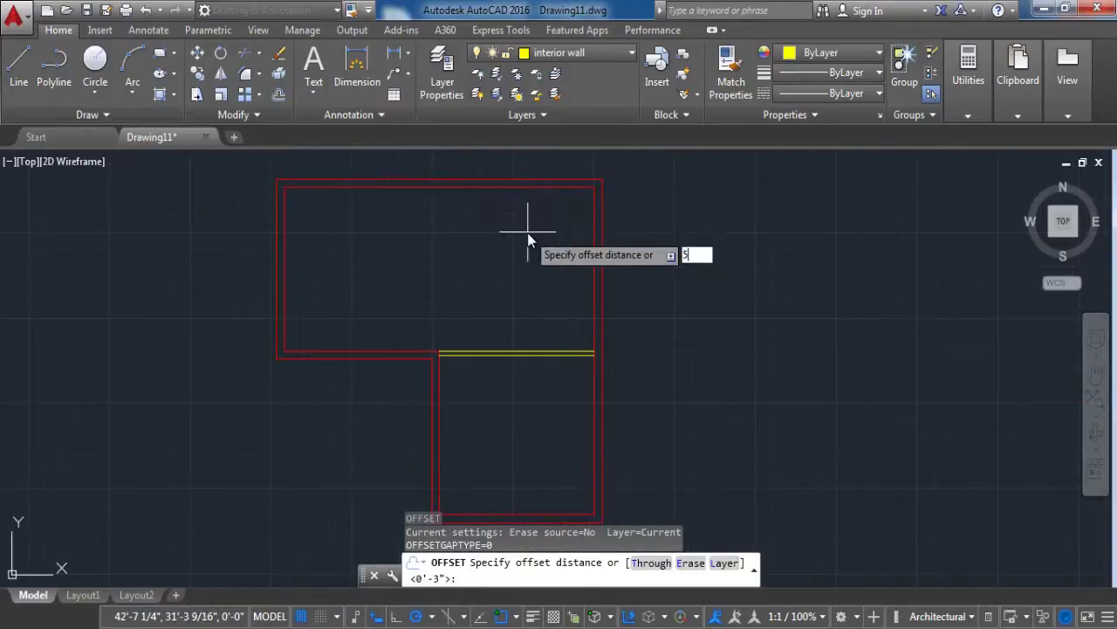
text(5')
key(Return)
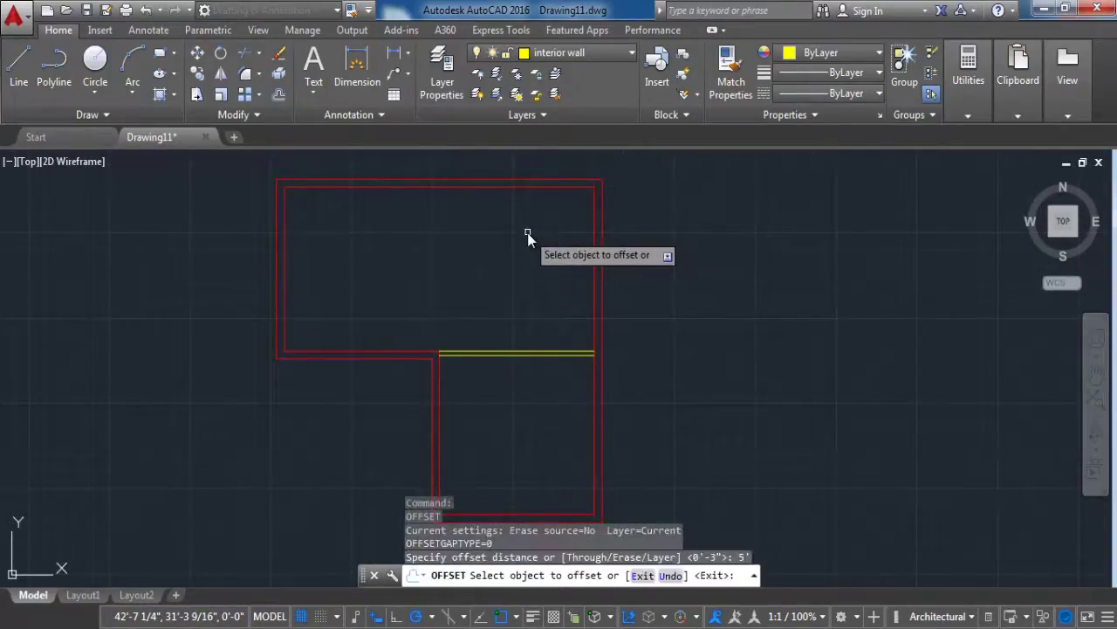
click(594, 300)
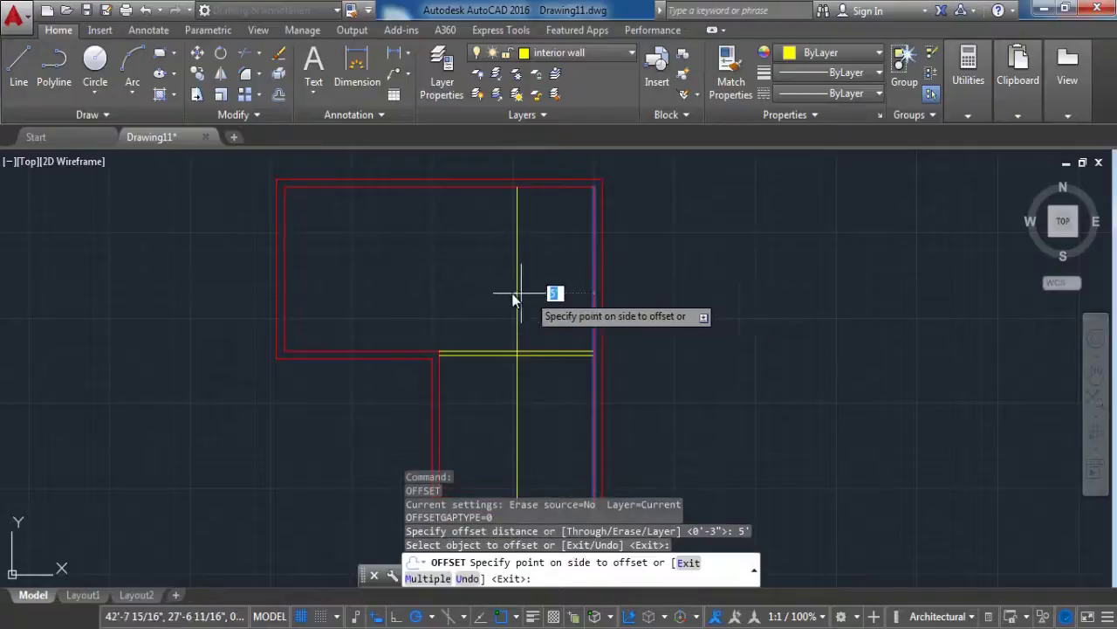
click(443, 294)
key(Return)
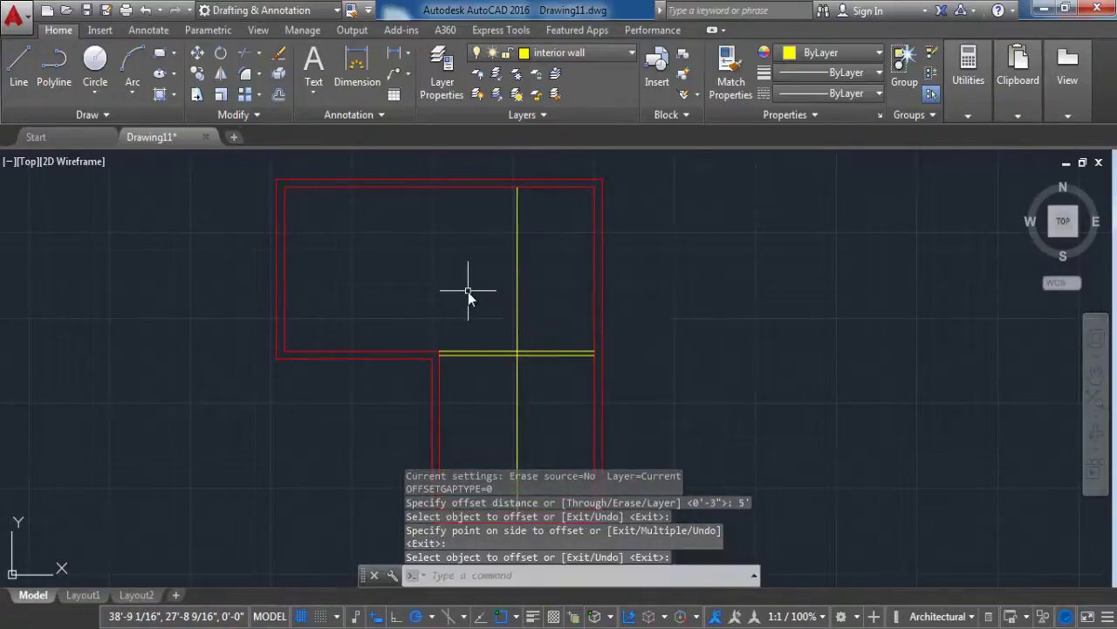
Step: Offset the vertical yellow interior wall line 3" to the right to form its second face
key(Return)
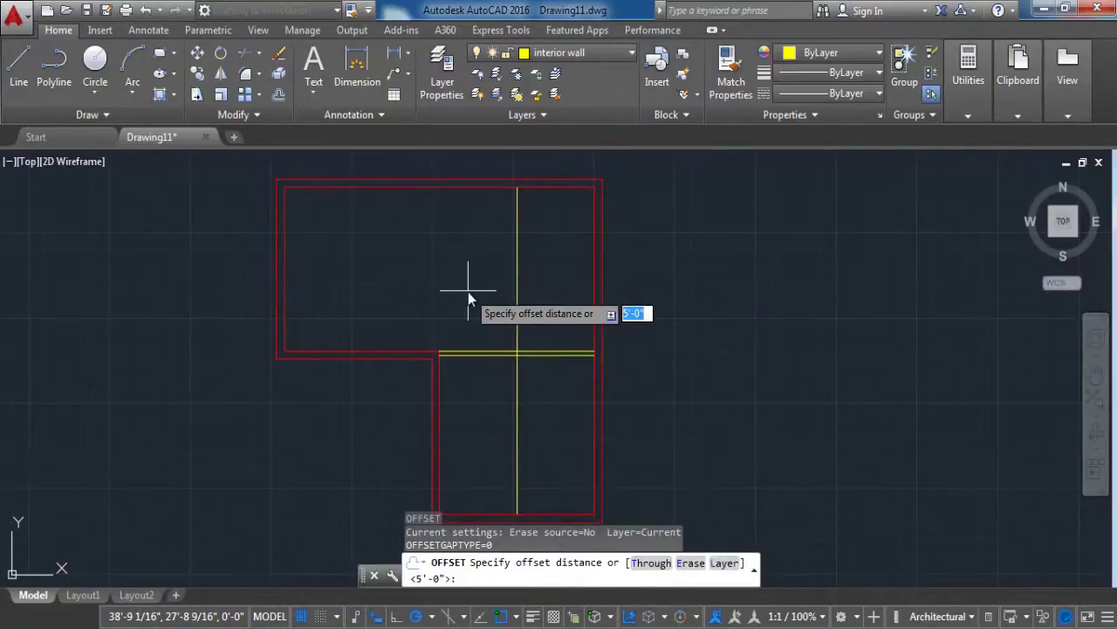
text(3")
key(Return)
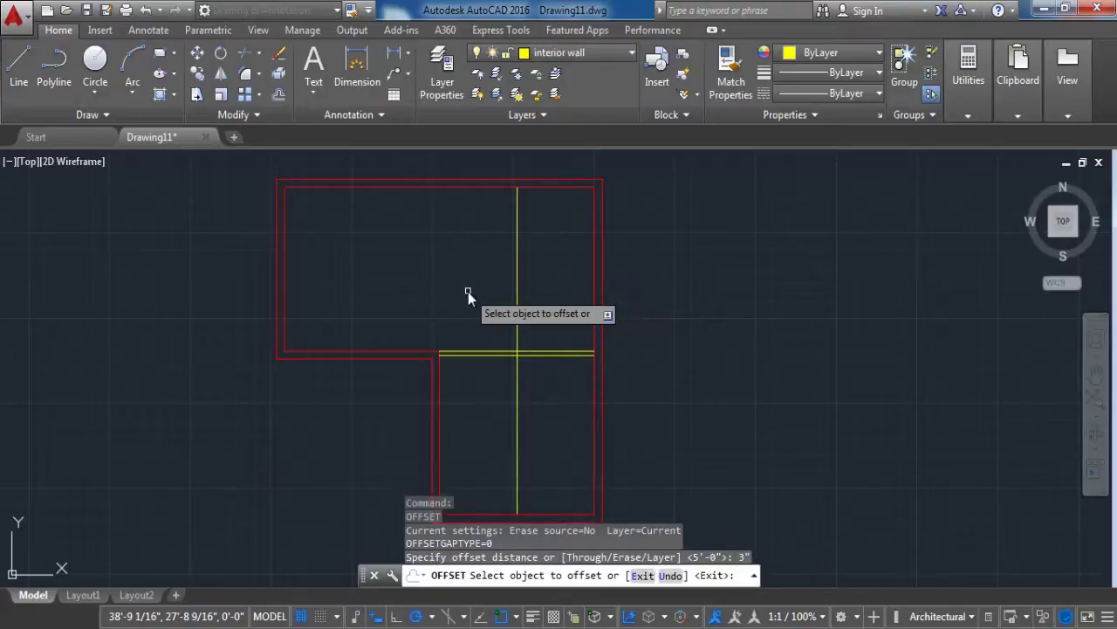
click(516, 312)
click(583, 312)
key(Escape)
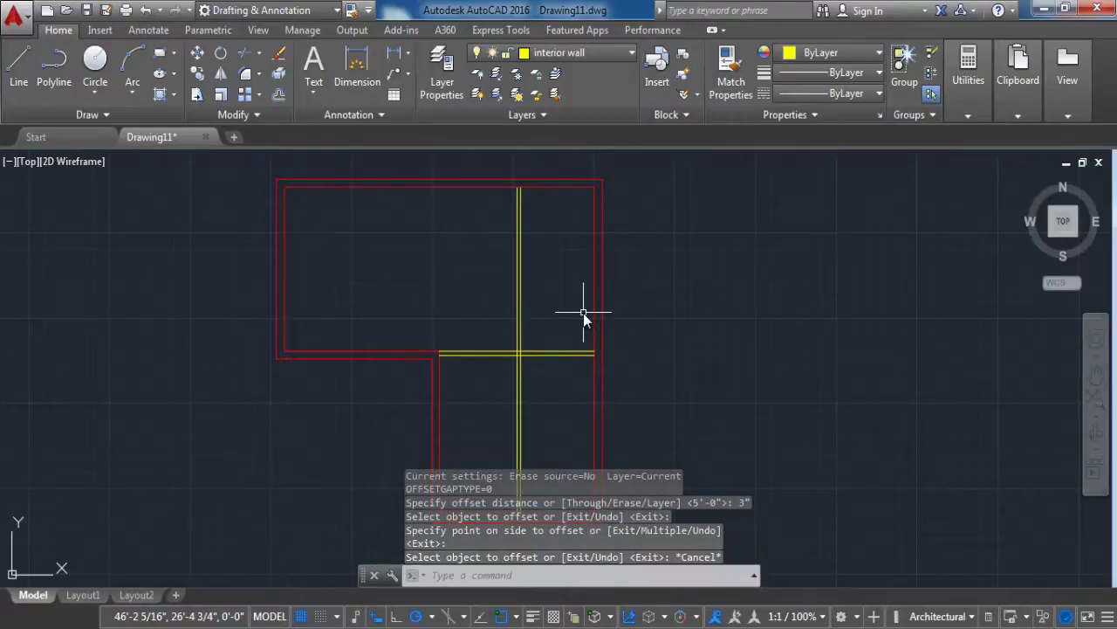
Step: Trim both vertical interior wall lines below the horizontal interior wall, using the surrounding walls as cutting edges
key(Return)
scroll(583, 313, down, 5)
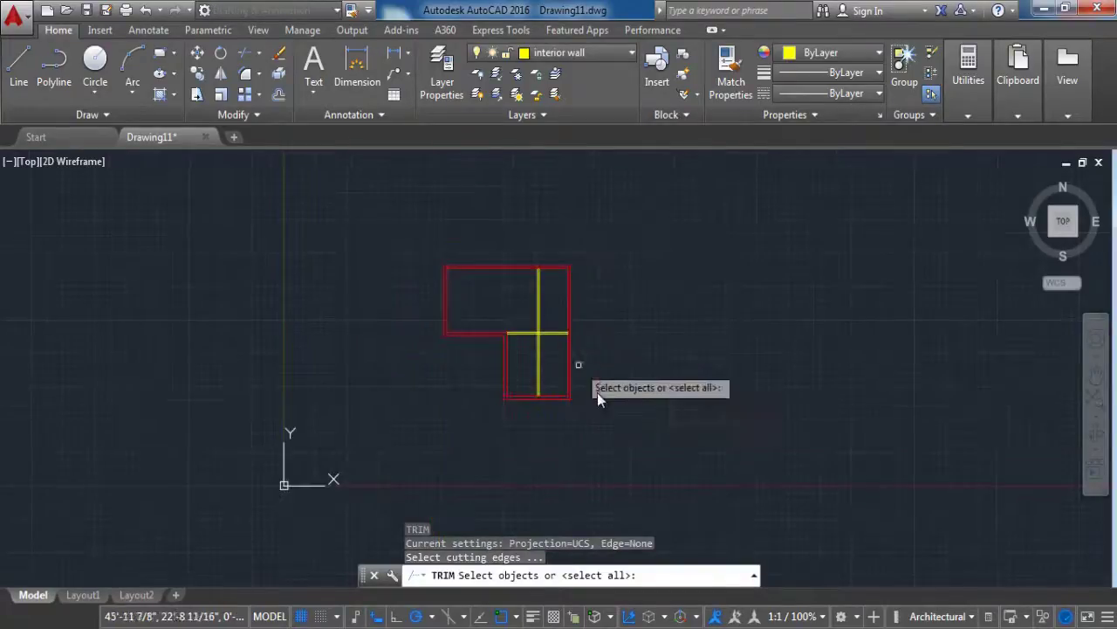
click(617, 410)
click(499, 312)
key(Return)
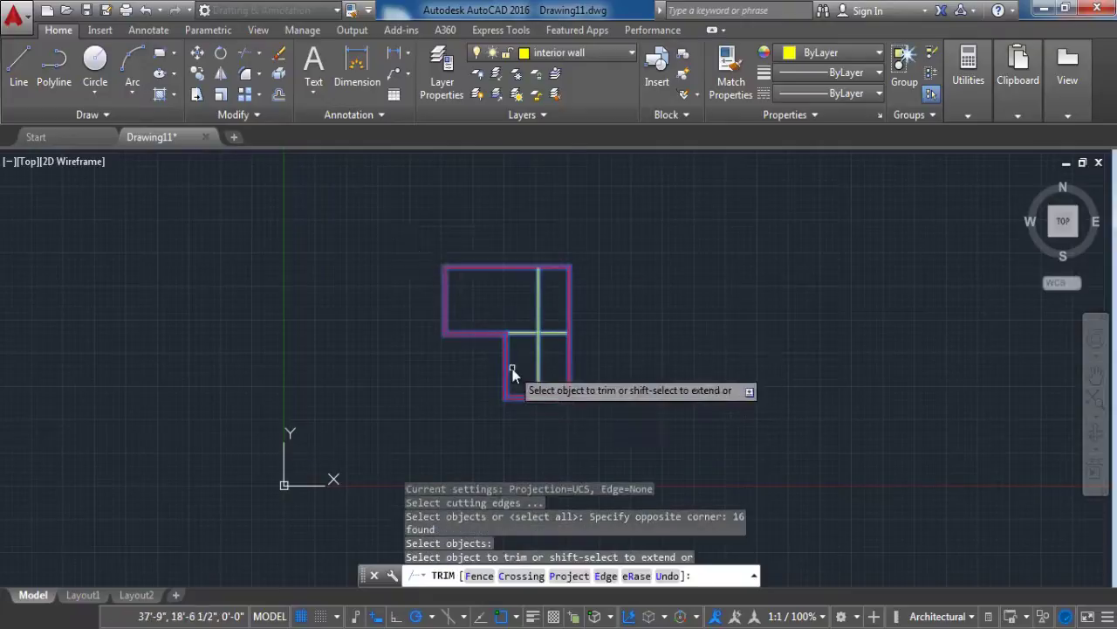
scroll(559, 376, up, 4)
click(565, 380)
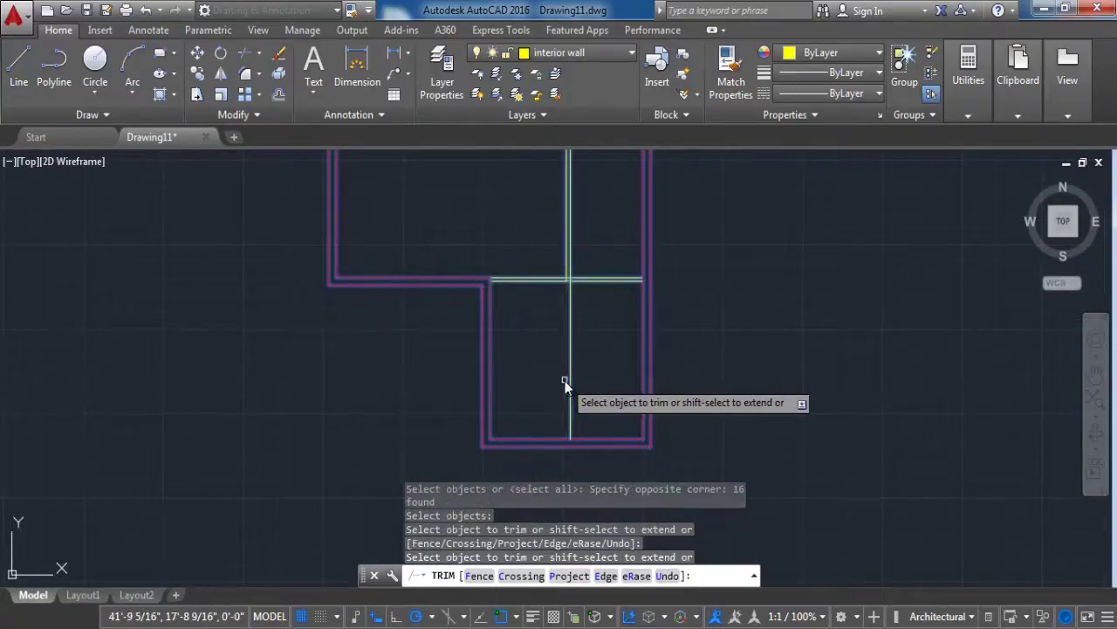
click(572, 381)
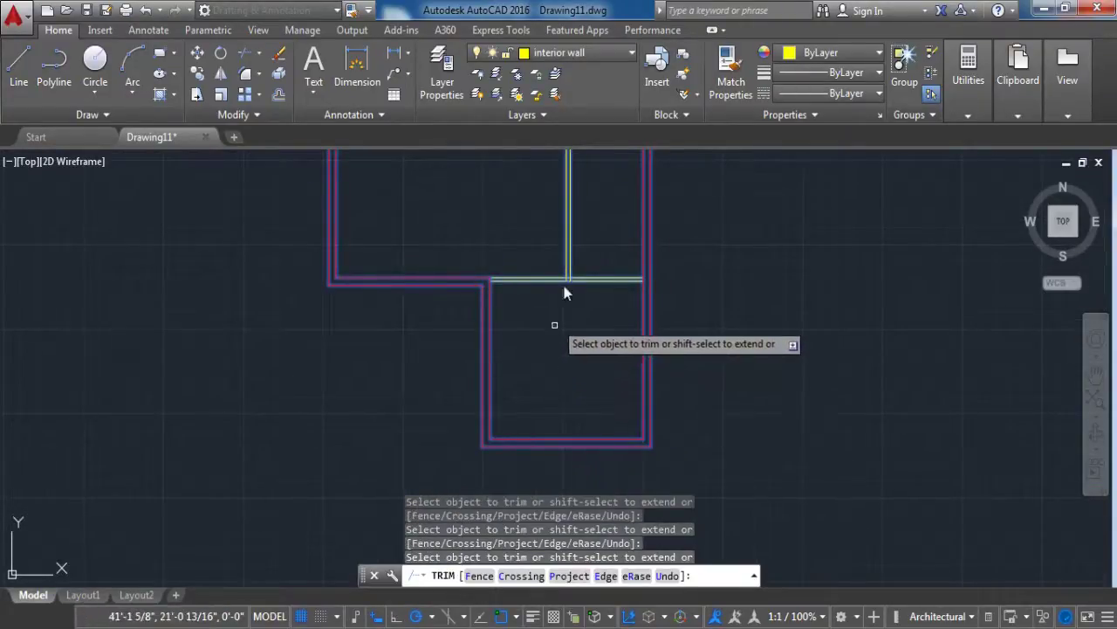
Step: Undo the last trims made at the junction of the two interior walls
scroll(556, 284, up, 4)
scroll(562, 393, up, 4)
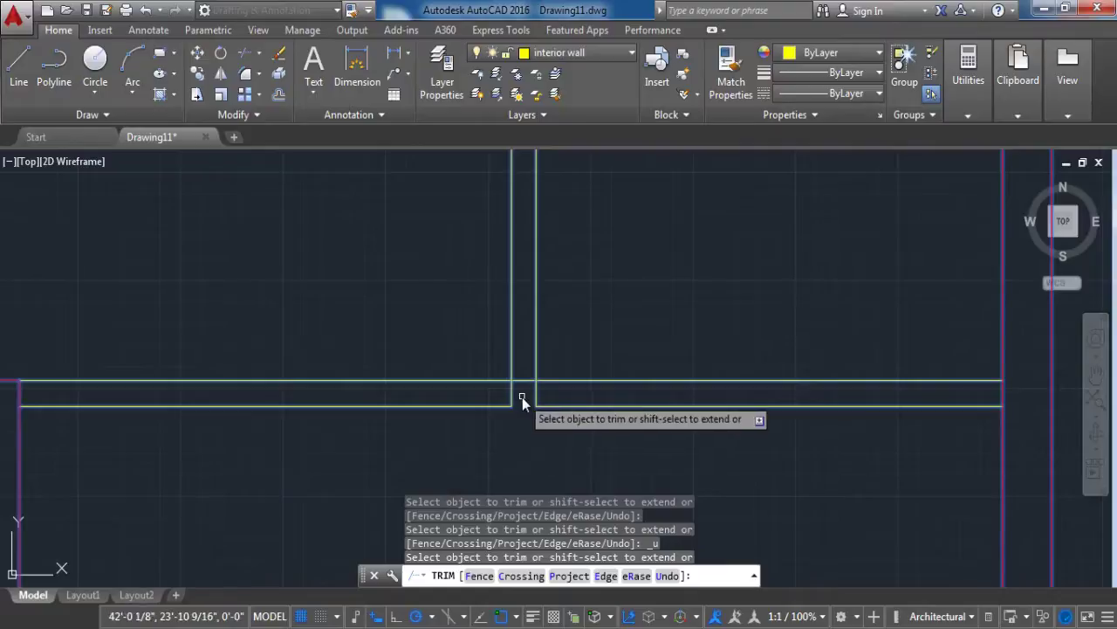
key(ctrl+z)
key(ctrl+z)
Step: Trim the overlapping line pieces at the interior wall T-junction, keeping the lower horizontal line continuous
scroll(563, 277, up, 7)
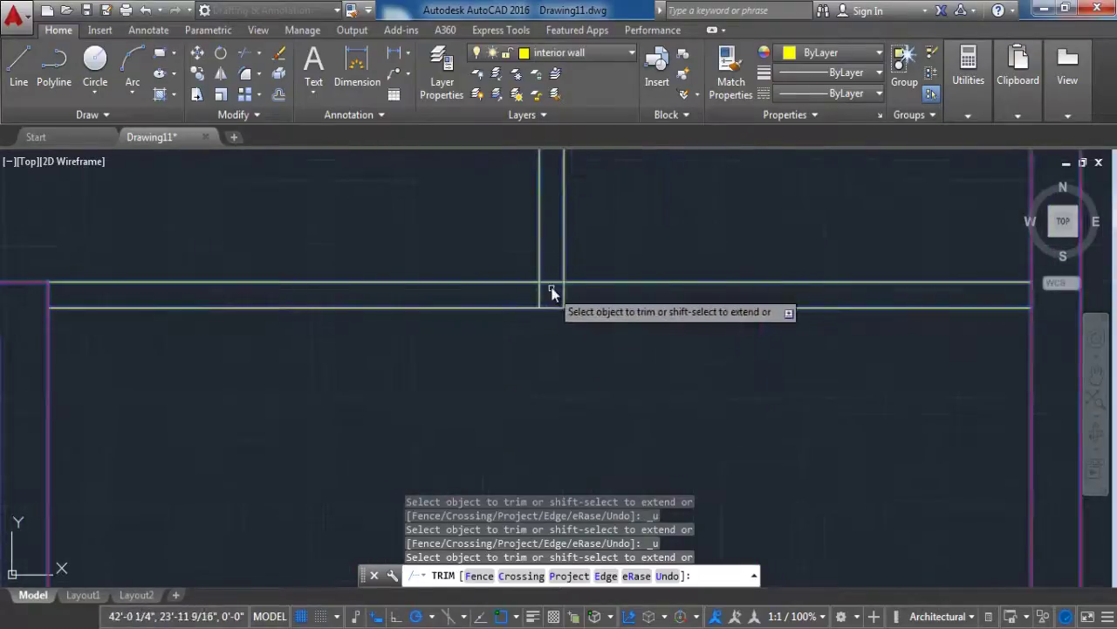
click(551, 283)
click(542, 299)
click(565, 303)
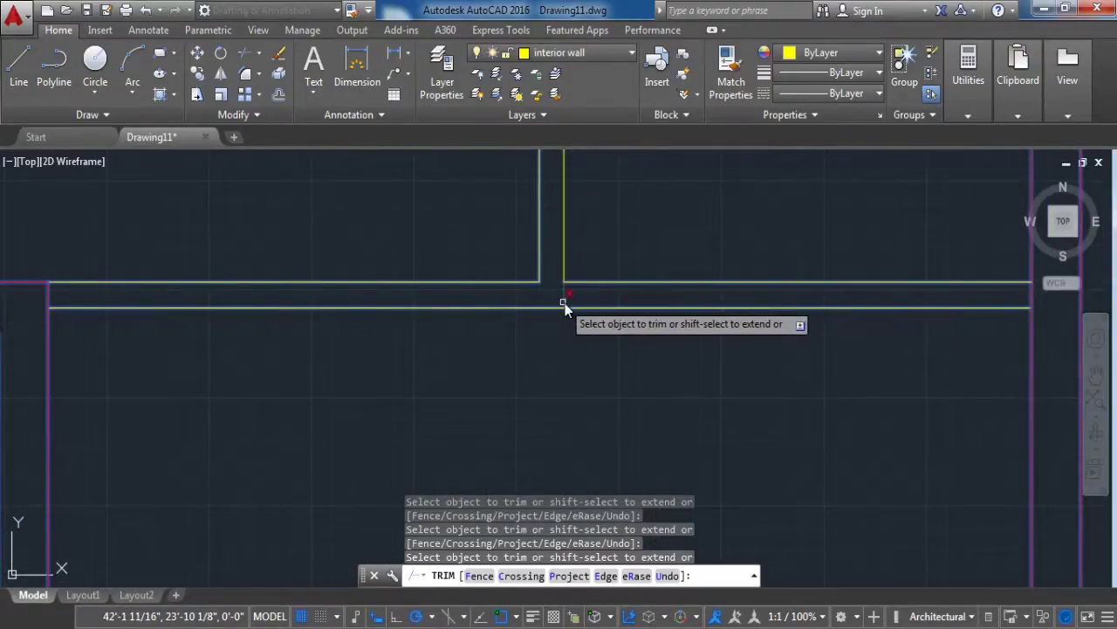
Step: Trim the right exterior wall's inner line between the two horizontal interior wall lines and end the trimming
scroll(593, 329, down, 2)
scroll(593, 329, down, 3)
scroll(521, 302, up, 4)
scroll(673, 317, up, 2)
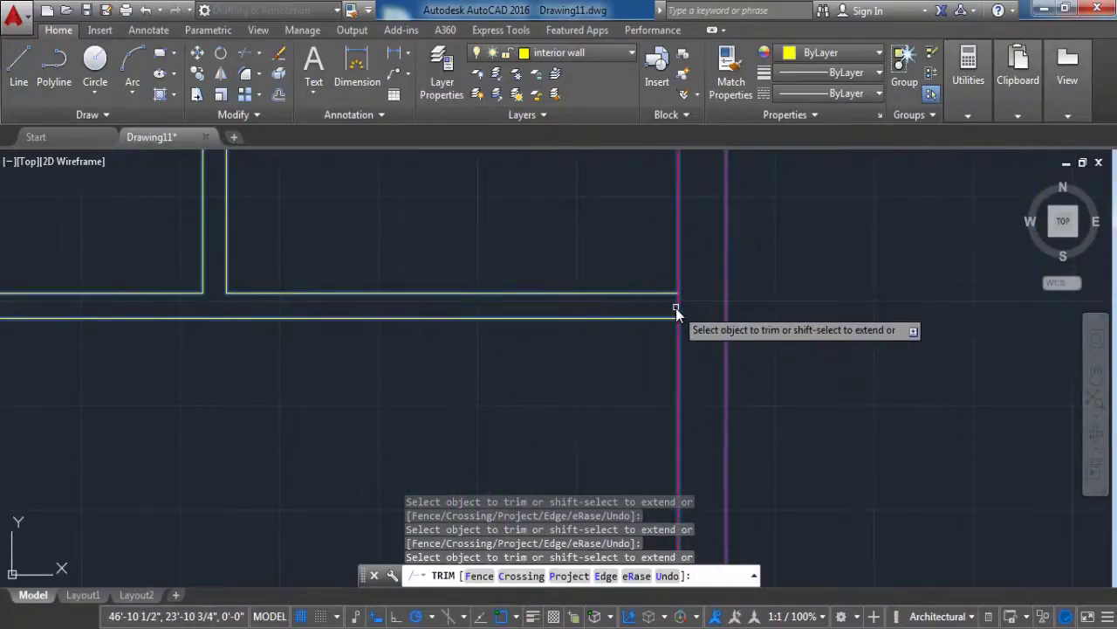
click(678, 307)
click(678, 307)
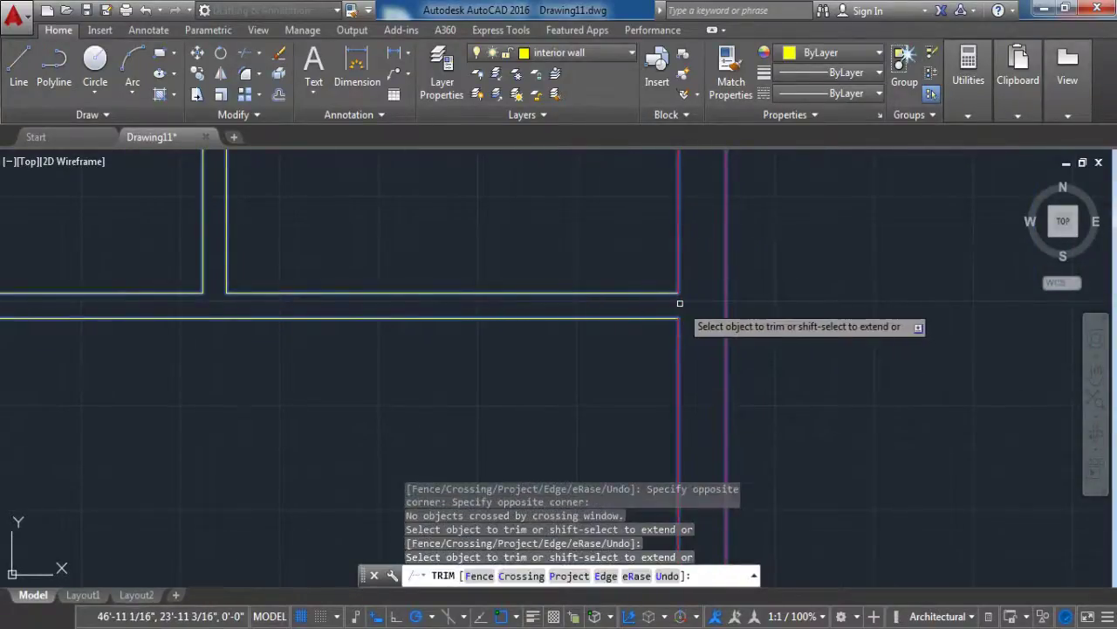
key(Escape)
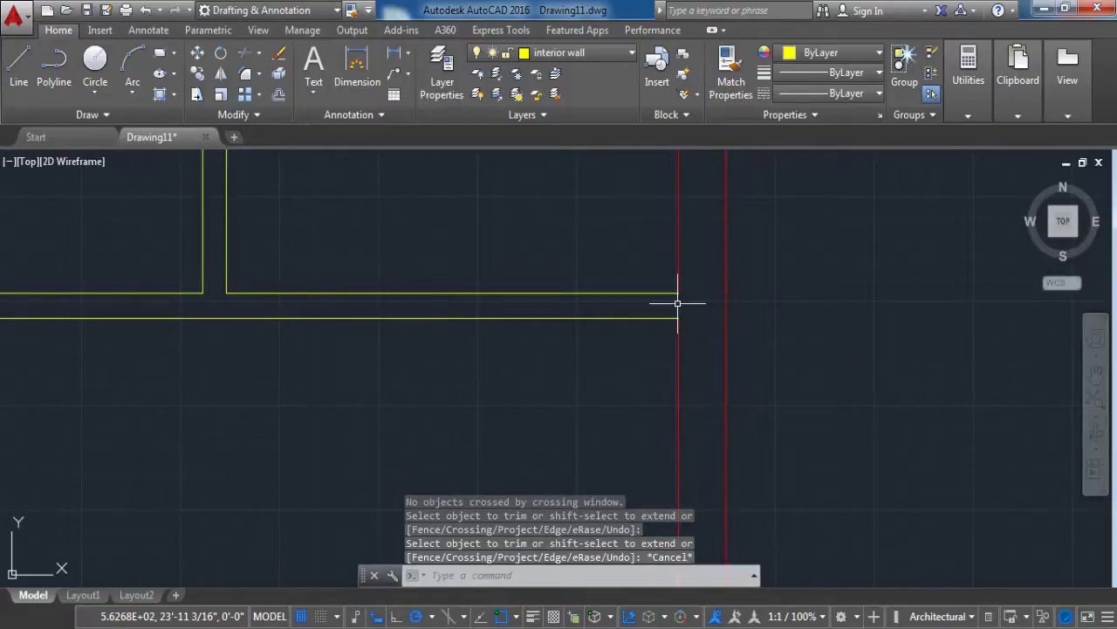
Step: Offset the inner line of the lower room's left exterior wall 5" into the room
scroll(678, 303, down, 7)
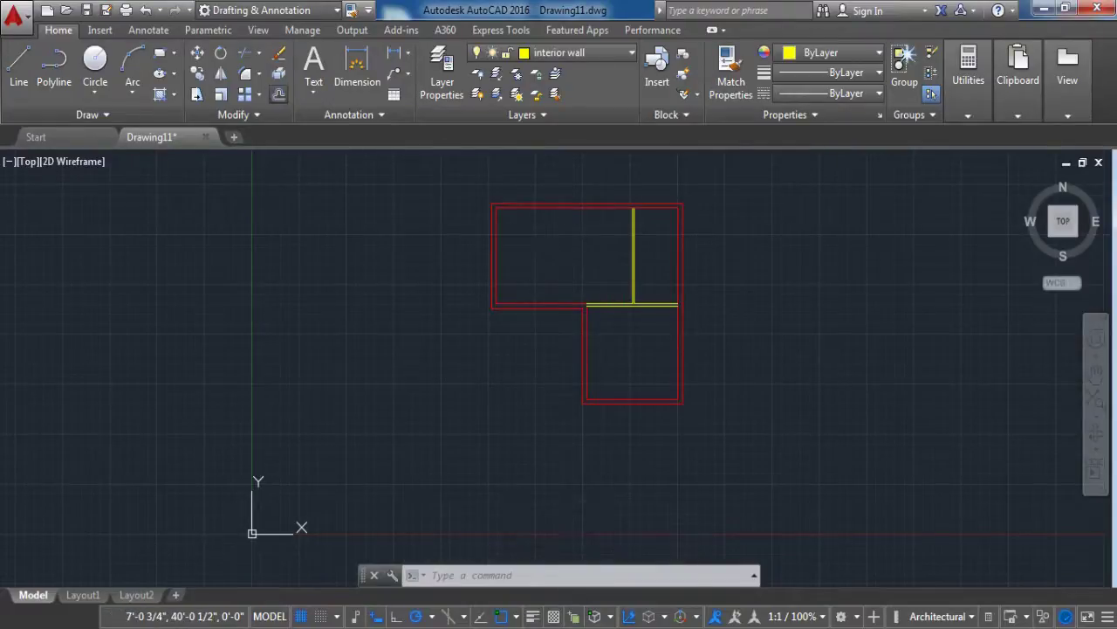
click(279, 93)
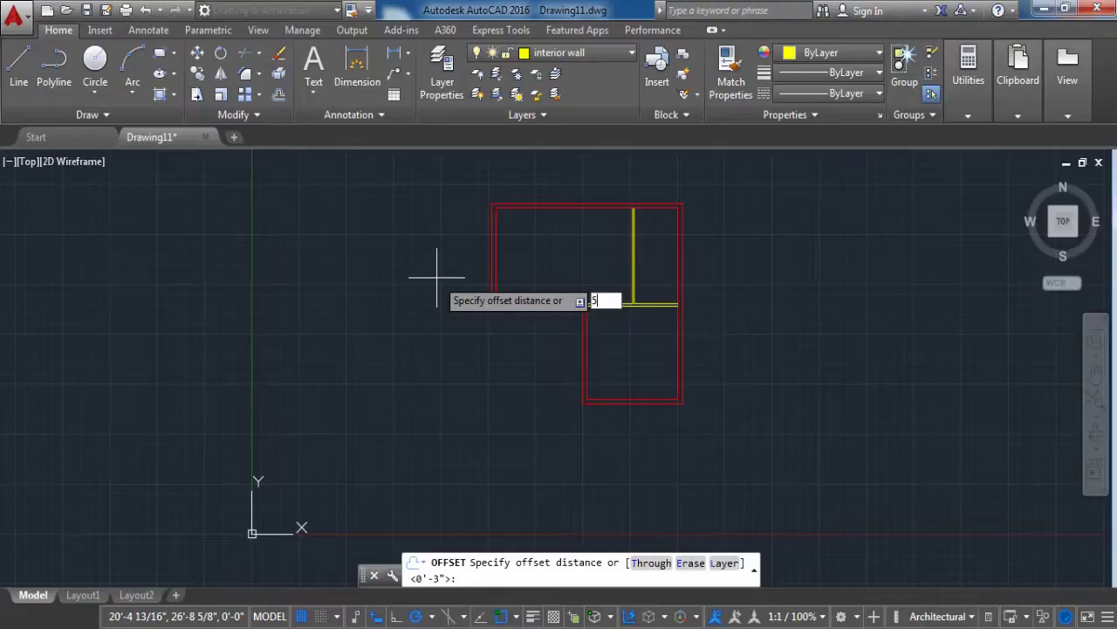
text(5")
key(Return)
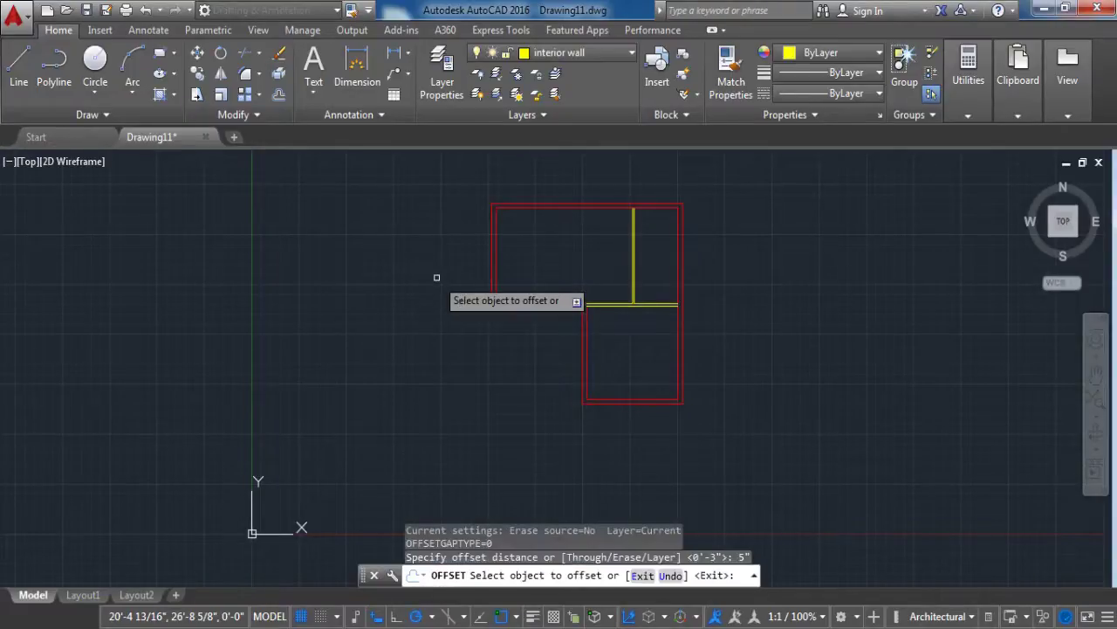
click(586, 371)
click(619, 374)
scroll(592, 393, up, 5)
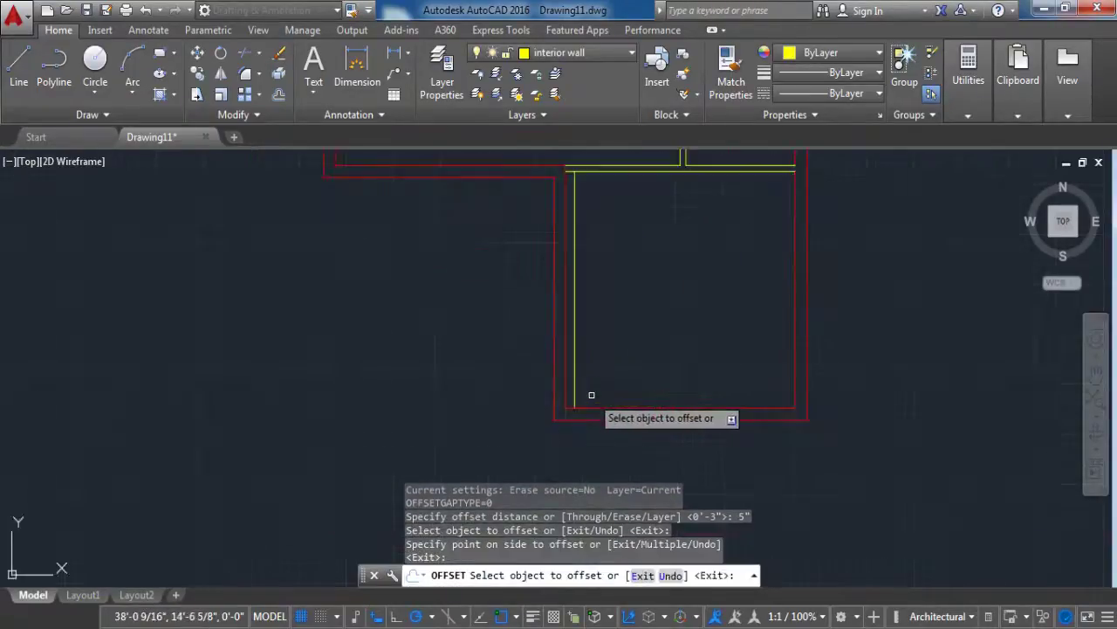
key(Escape)
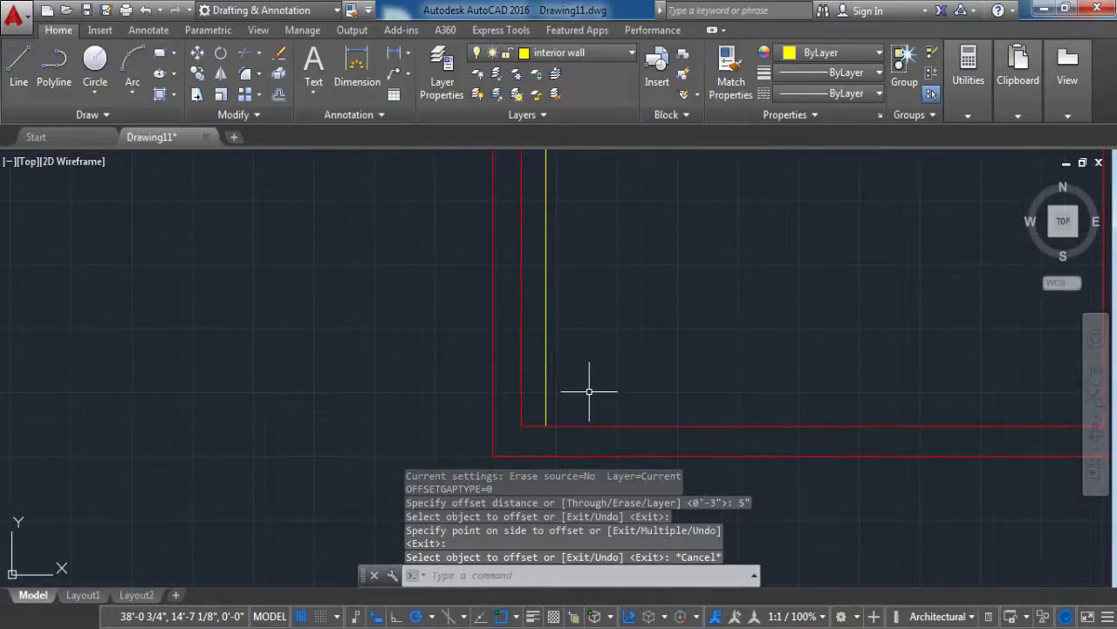
Step: Offset the yellow jamb line in the lower room 3' to the right for the door opening's other side
text(o)
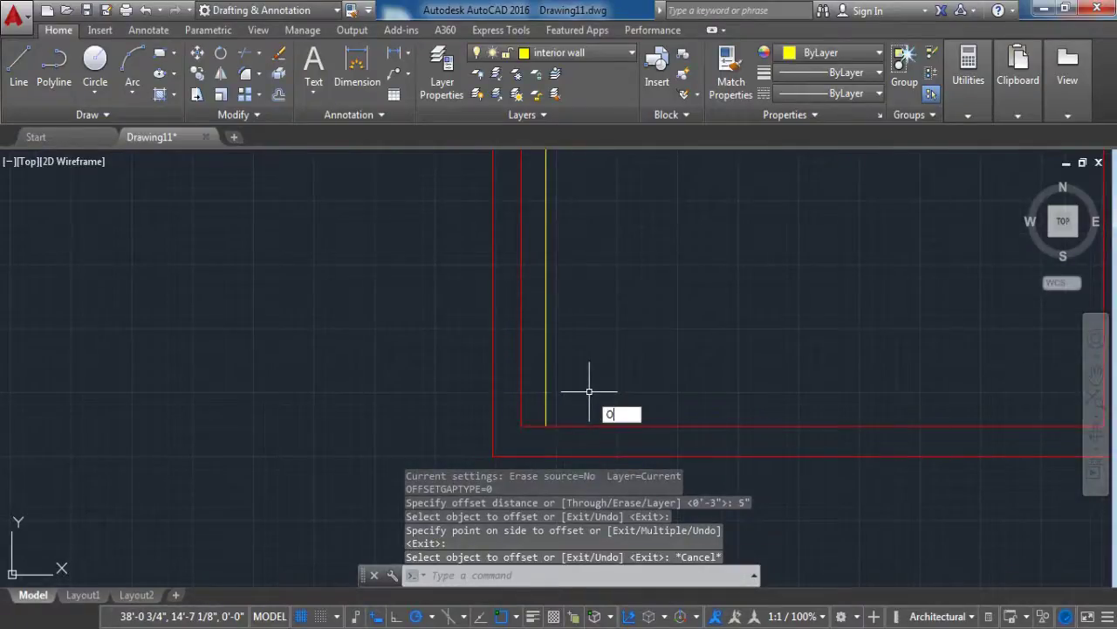
key(Return)
key(Return)
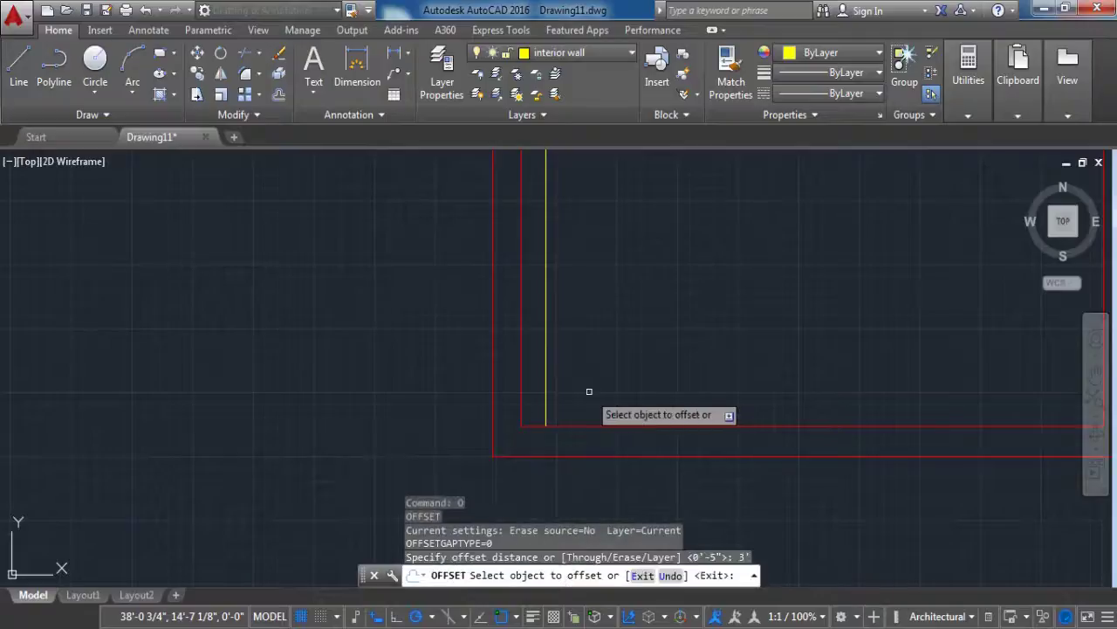
click(546, 391)
click(787, 388)
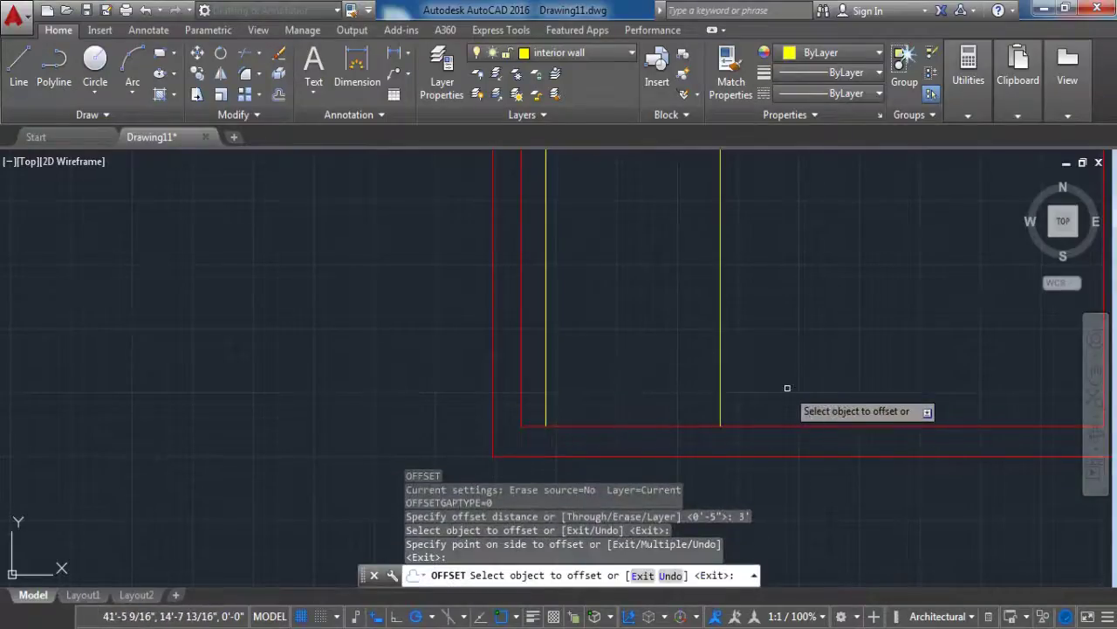
key(Escape)
Step: Extend both yellow jamb lines down to the outer line of the lower room's bottom exterior wall
key(Return)
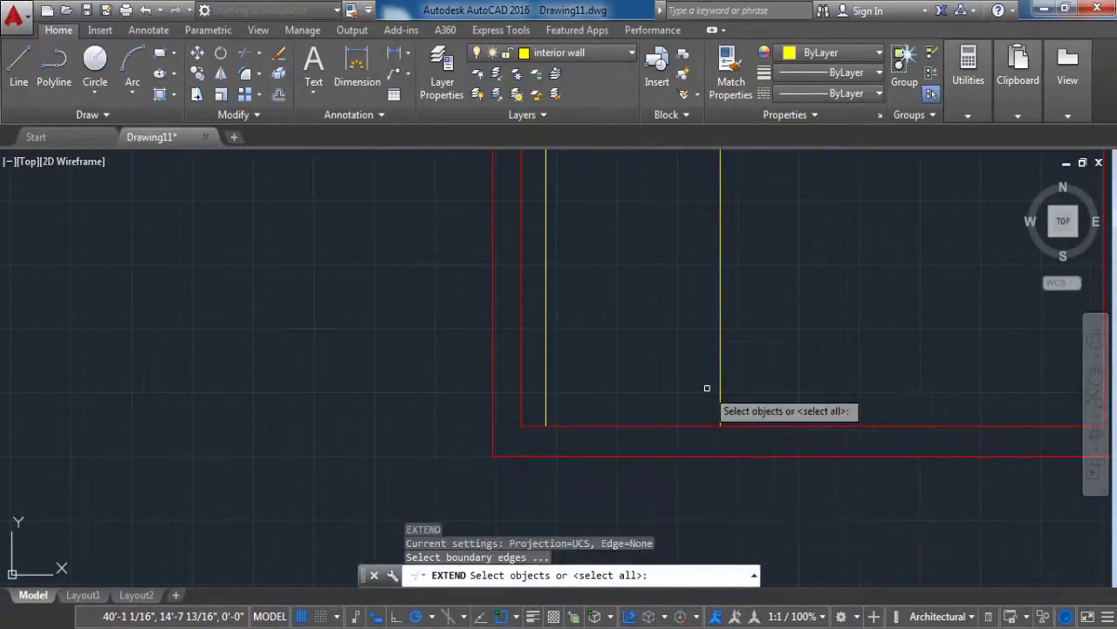
click(668, 456)
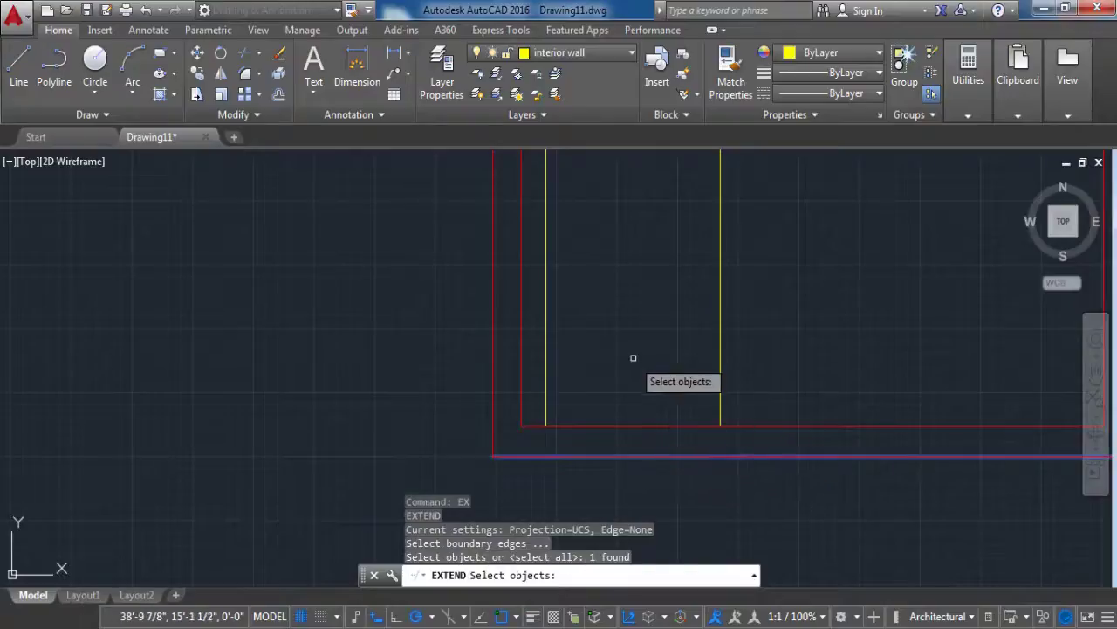
key(Return)
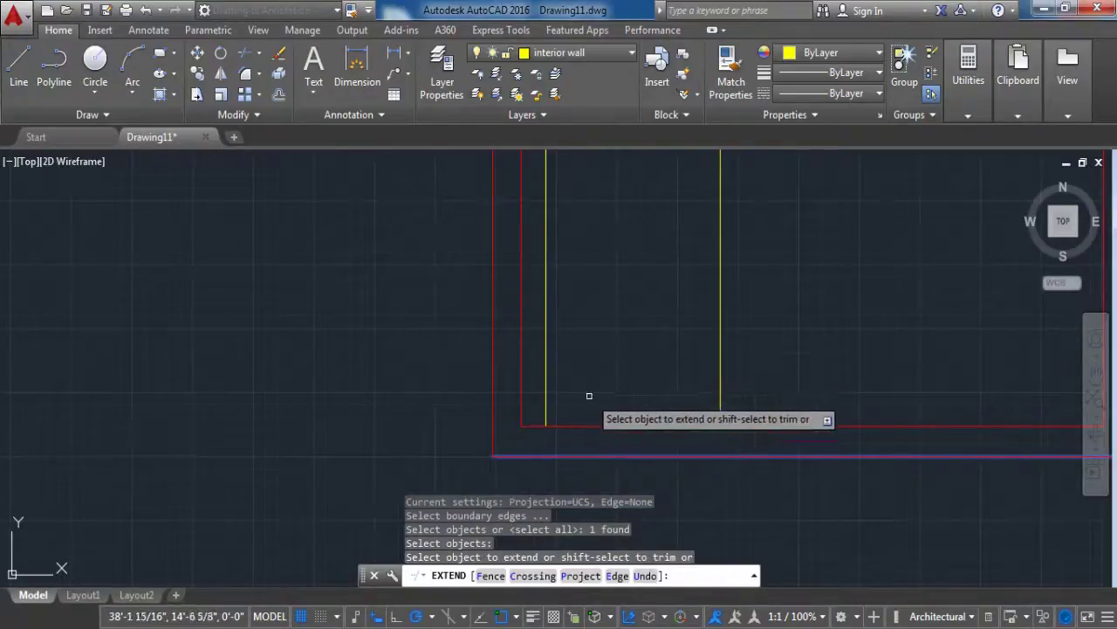
click(547, 416)
click(722, 417)
key(Escape)
Step: Trim the bottom exterior wall between the two jamb lines and cut the jamb lines back to the wall thickness
text(tr)
key(Return)
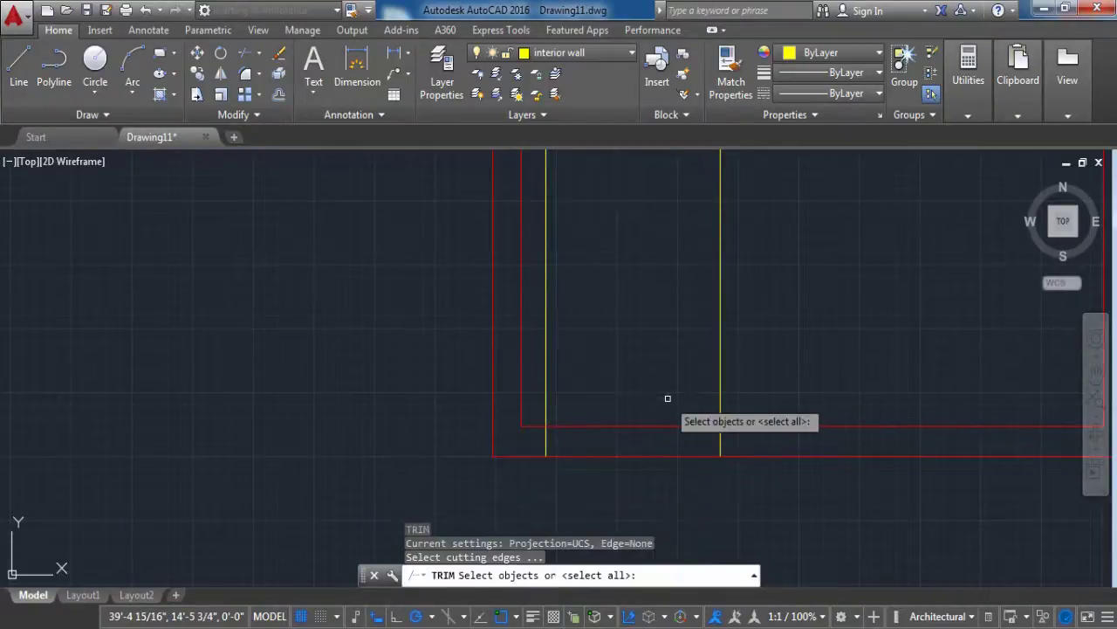
click(794, 484)
click(398, 290)
key(Return)
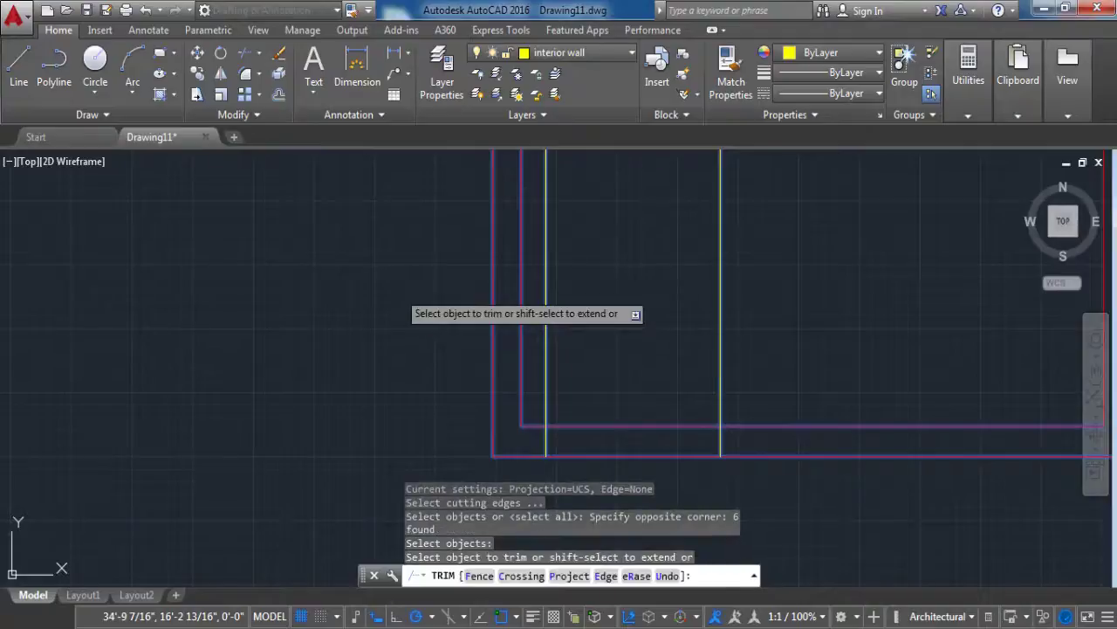
click(652, 426)
click(656, 454)
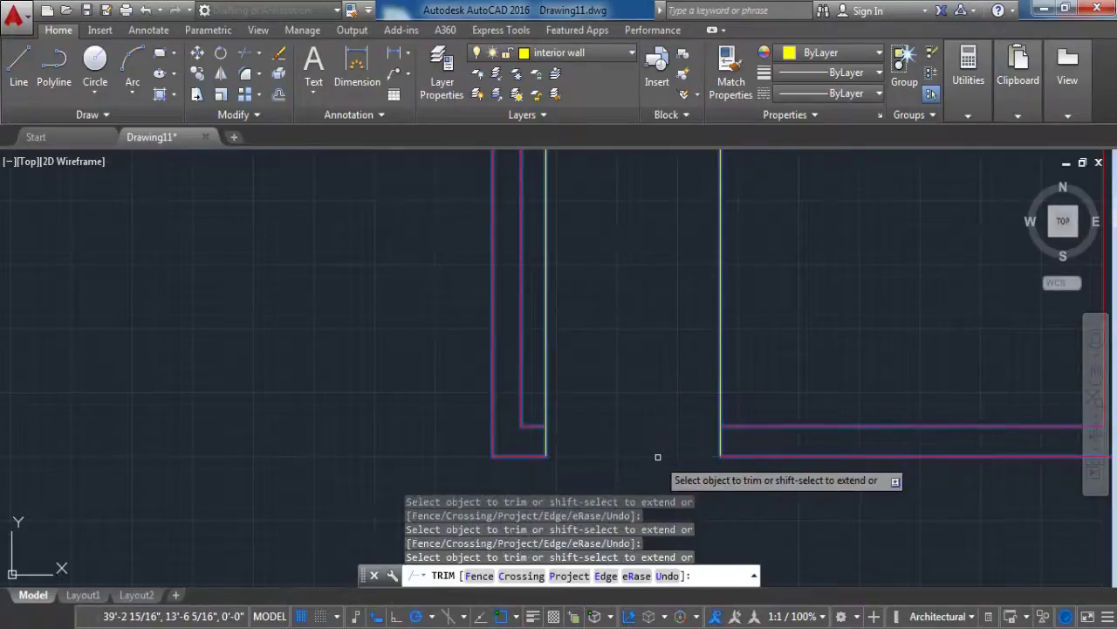
click(721, 381)
click(545, 382)
key(Escape)
Step: Offset the inner line of the upper-left room's bottom exterior wall 5" up into the room
scroll(623, 394, down, 5)
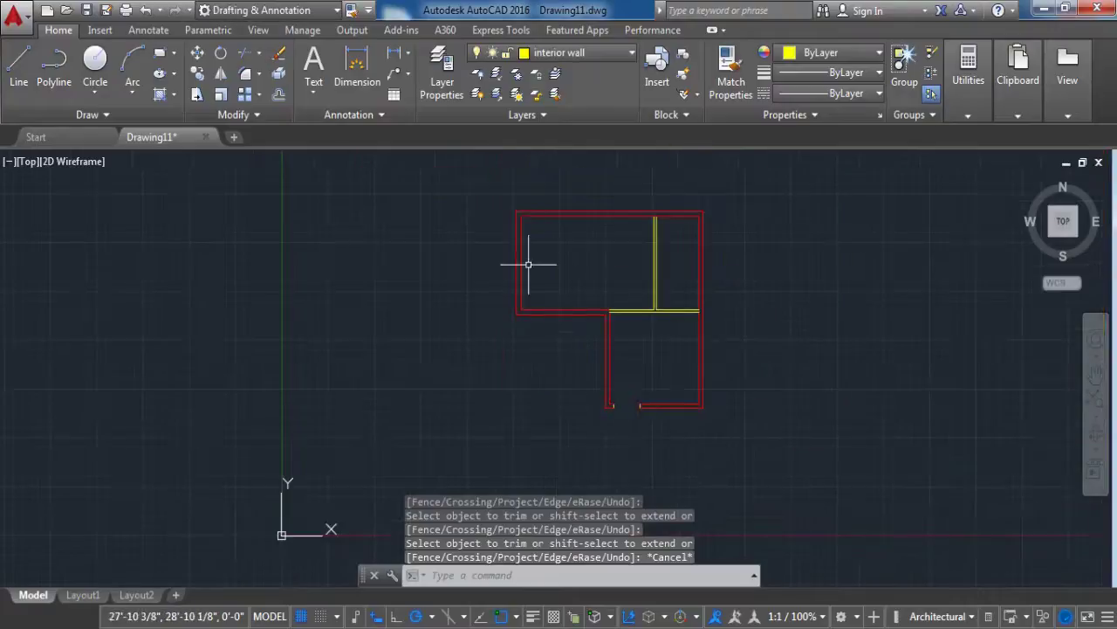
scroll(528, 263, up, 5)
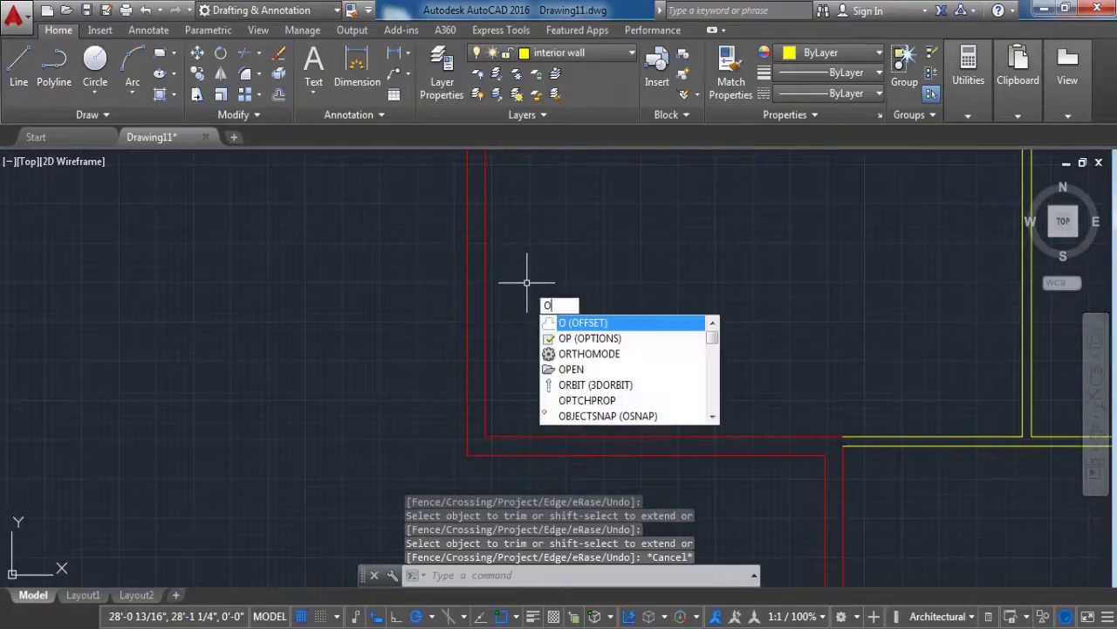
key(Return)
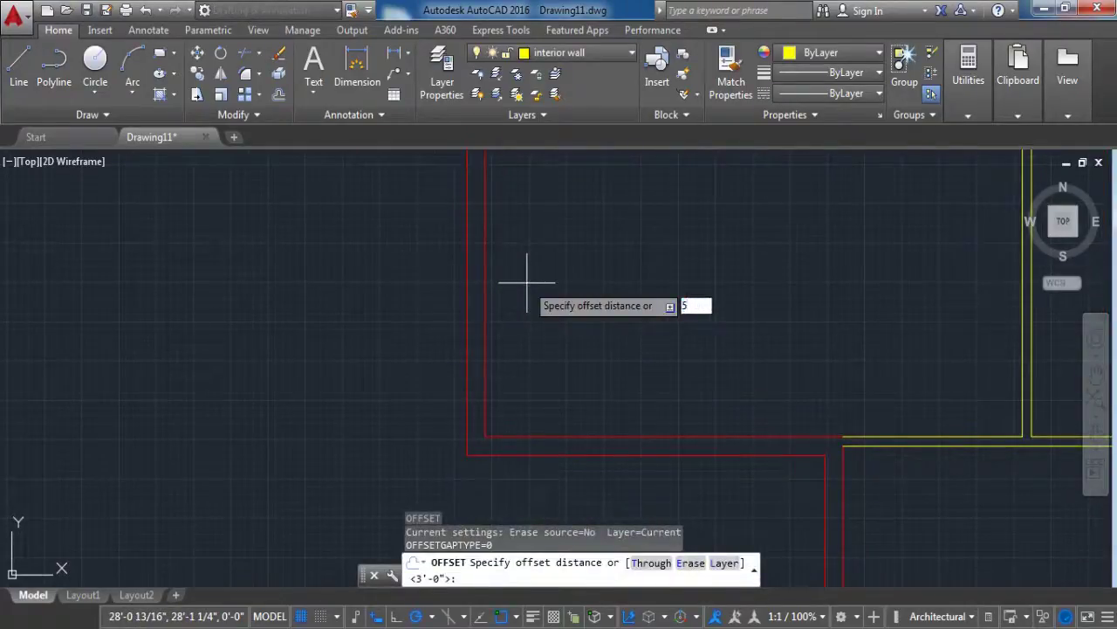
text(5")
key(Return)
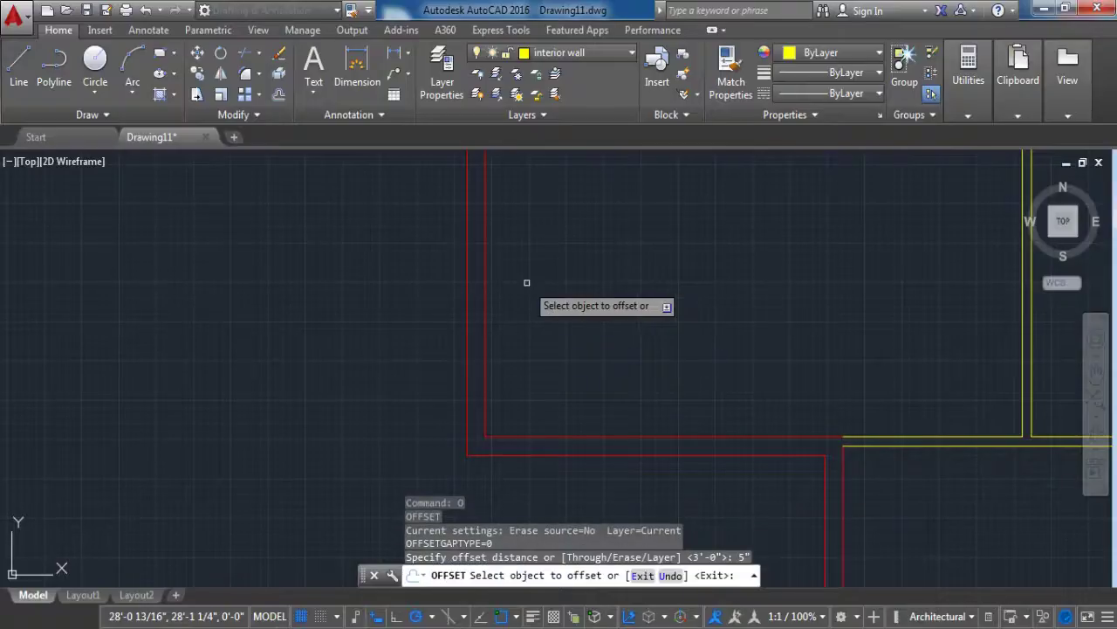
click(561, 433)
click(562, 333)
key(Return)
Step: Offset the new yellow horizontal line in the upper-left room 3' upward
key(Return)
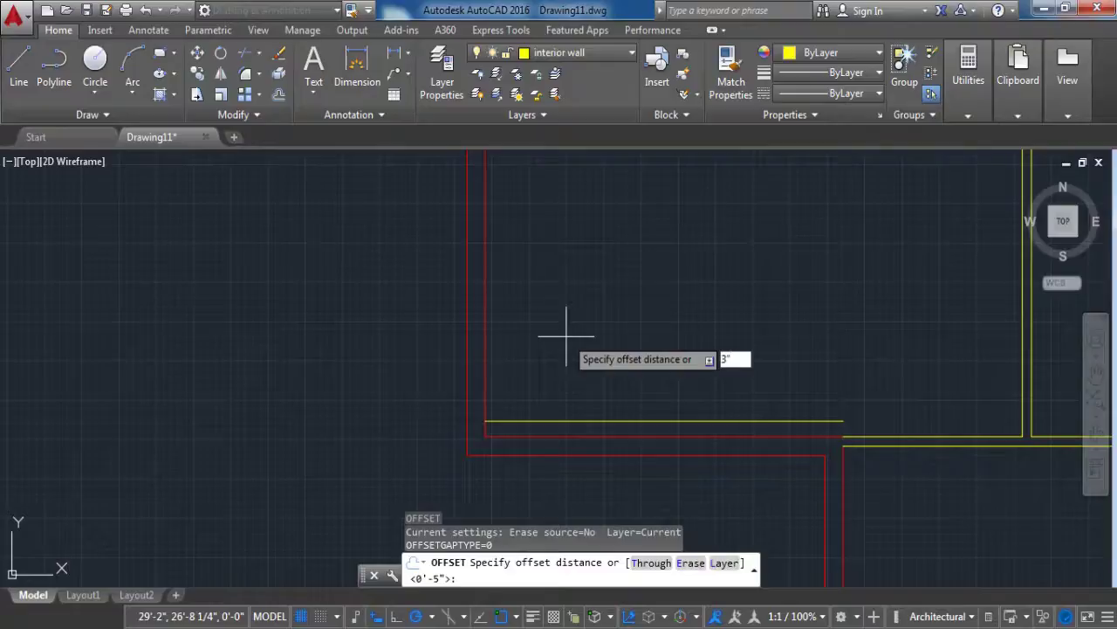
text(3')
key(Return)
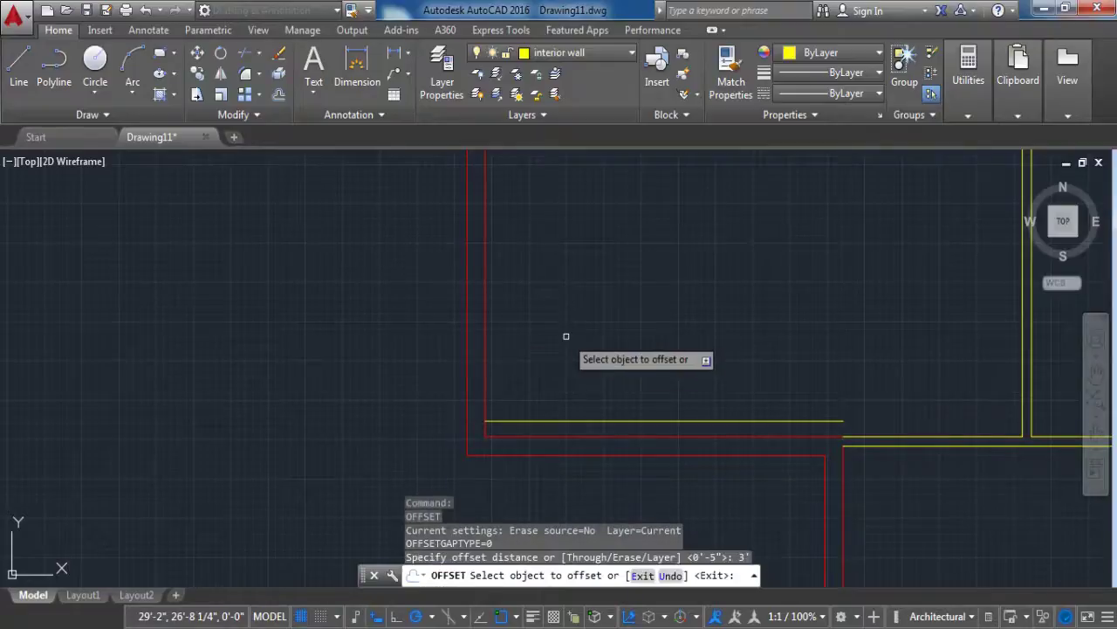
click(561, 422)
click(561, 305)
key(Escape)
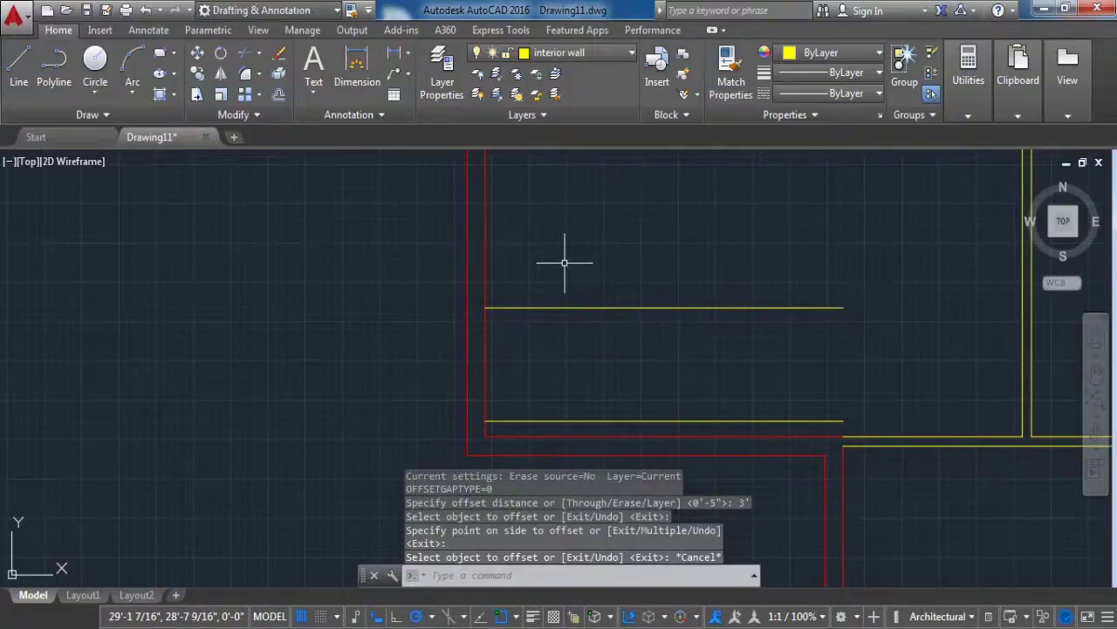
Step: Extend both yellow horizontal lines to the outer line of the upper-left room's left exterior wall
text(ex)
key(Return)
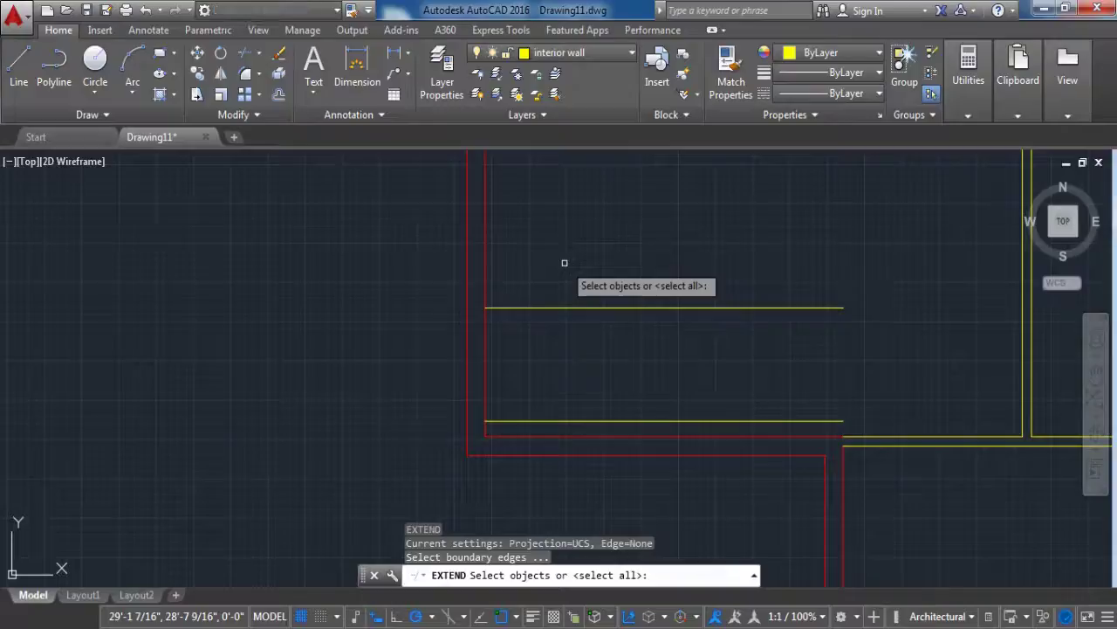
click(467, 357)
key(Return)
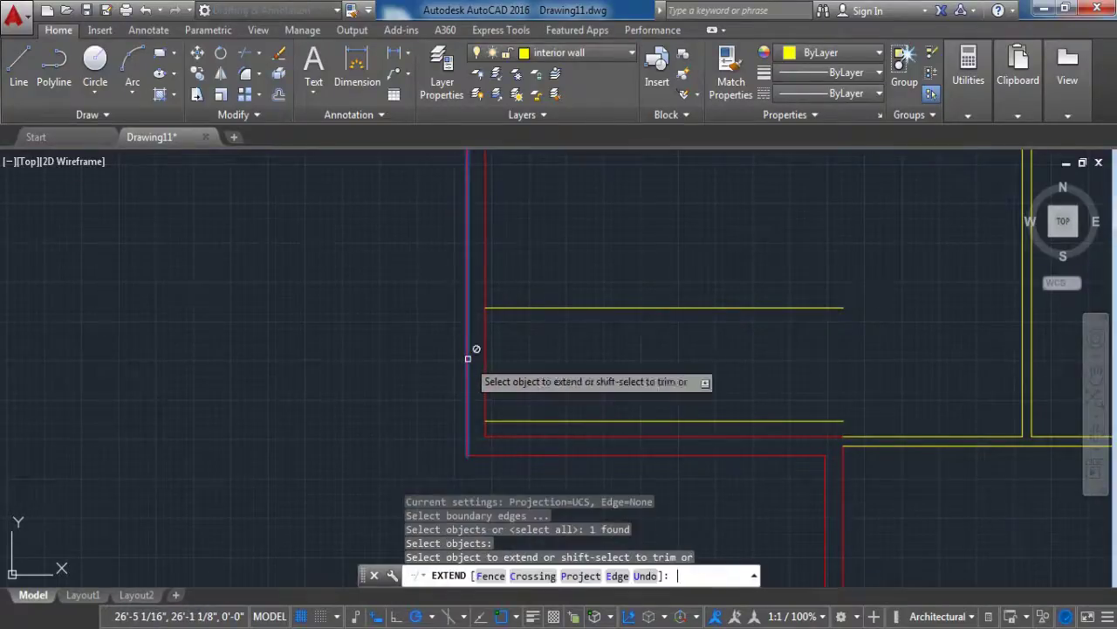
click(496, 307)
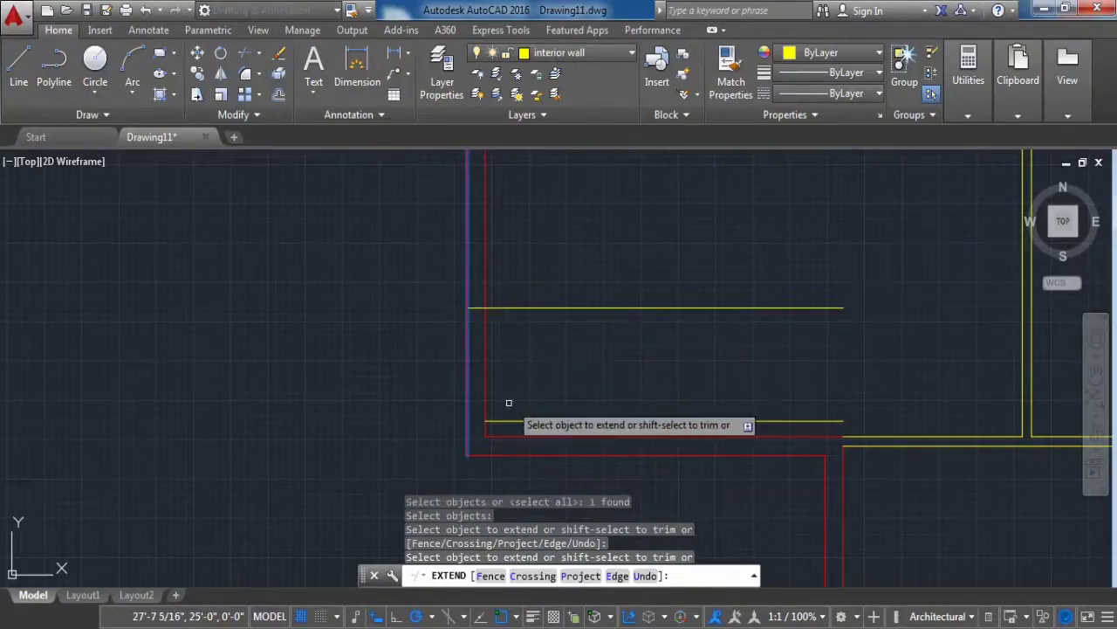
click(505, 419)
key(Escape)
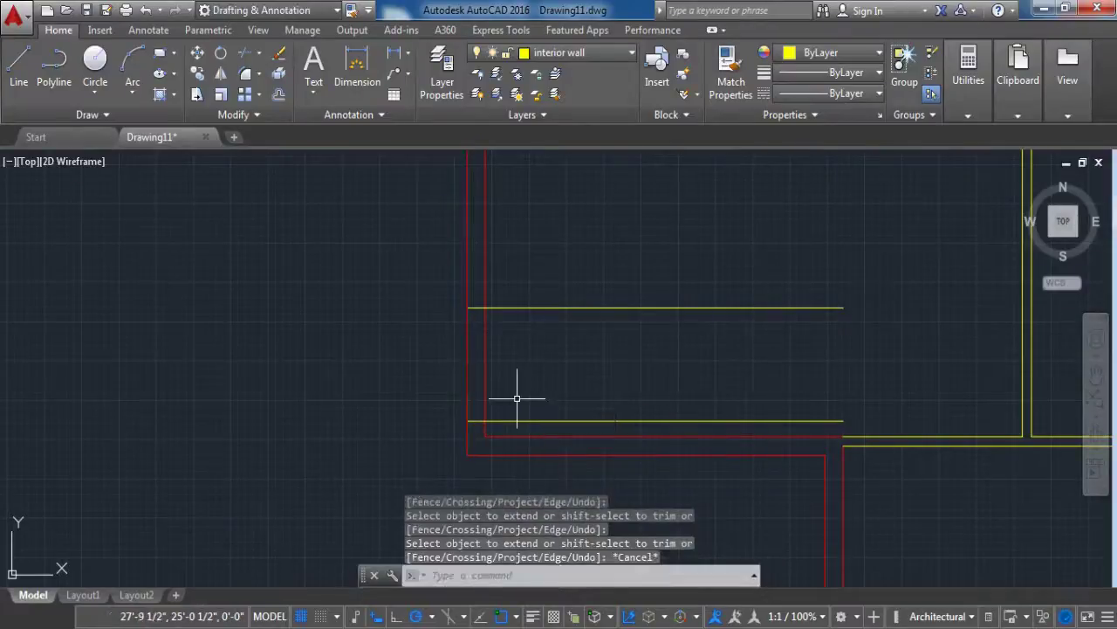
Step: Trim the left exterior wall between the two yellow lines and cut those lines back to the wall thickness
text(tr)
key(Return)
click(654, 498)
click(346, 231)
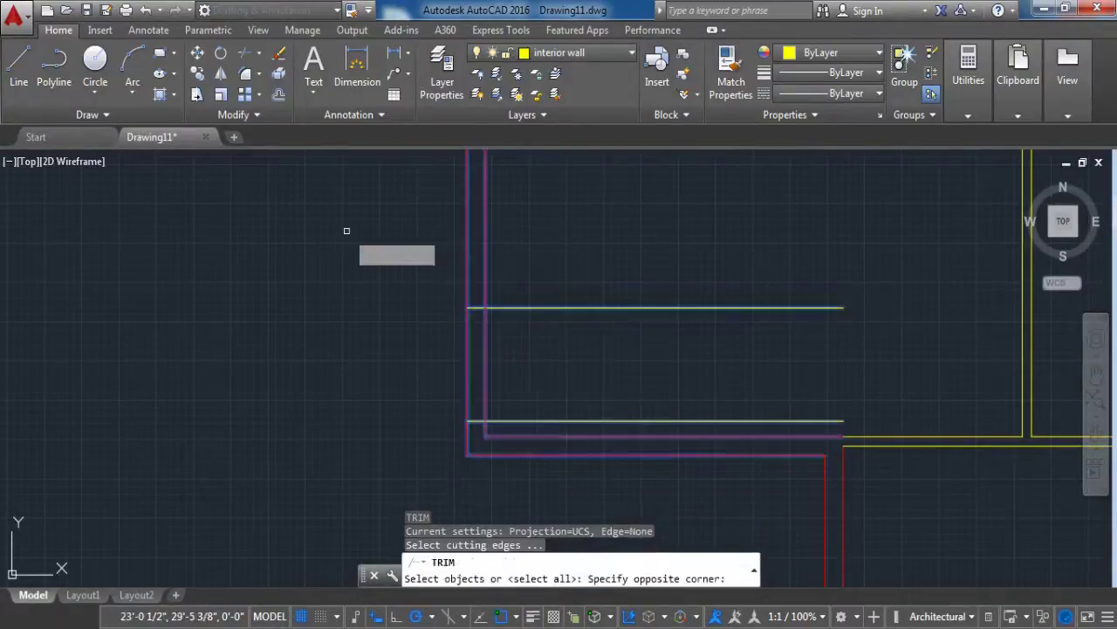
key(Return)
click(467, 369)
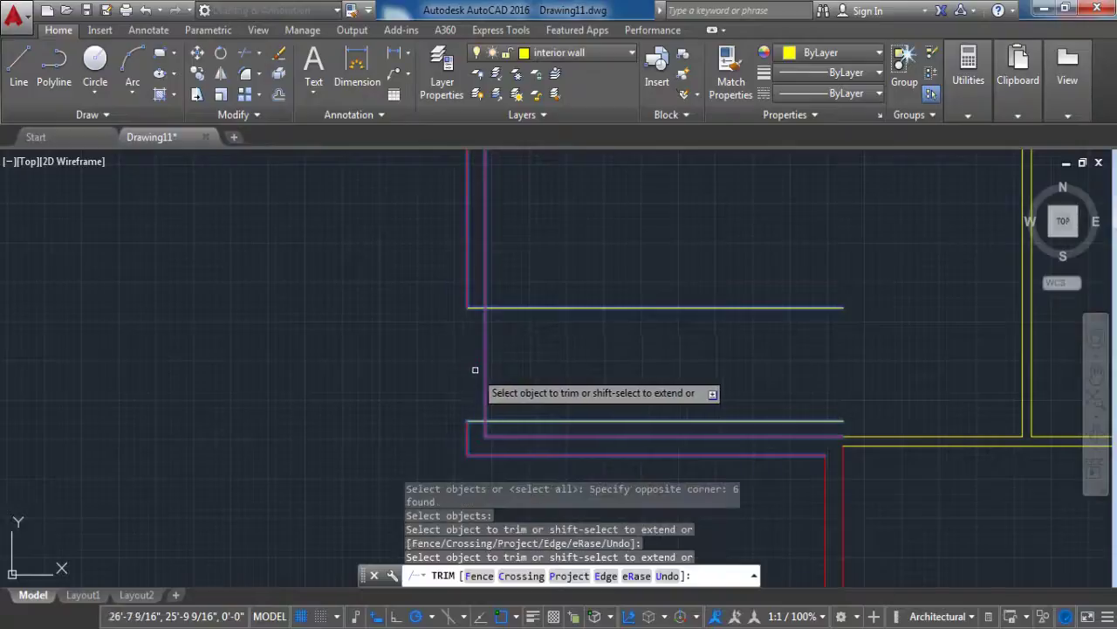
click(483, 373)
click(586, 307)
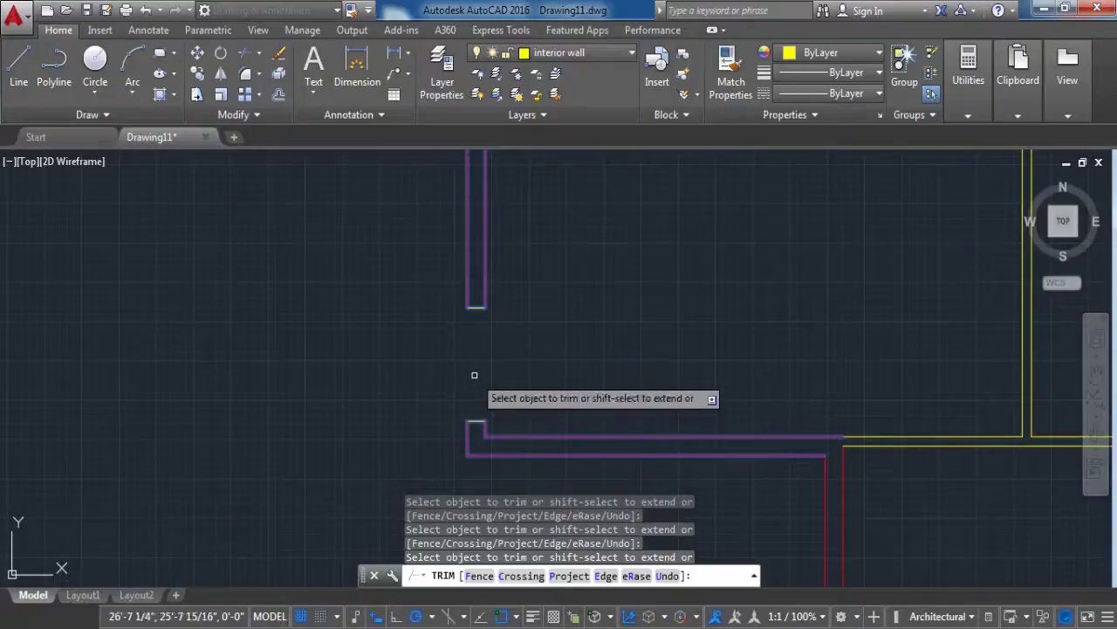
key(Return)
Step: Offset the inner line of the top exterior wall 1'5" down into the upper-left room
scroll(472, 355, down, 6)
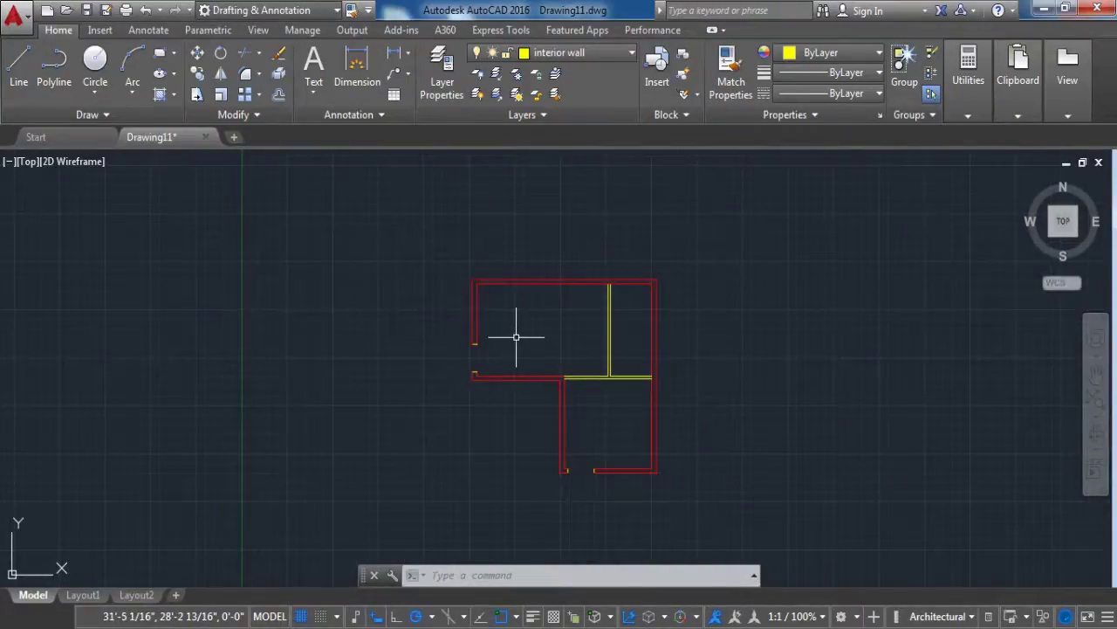
scroll(481, 298, up, 6)
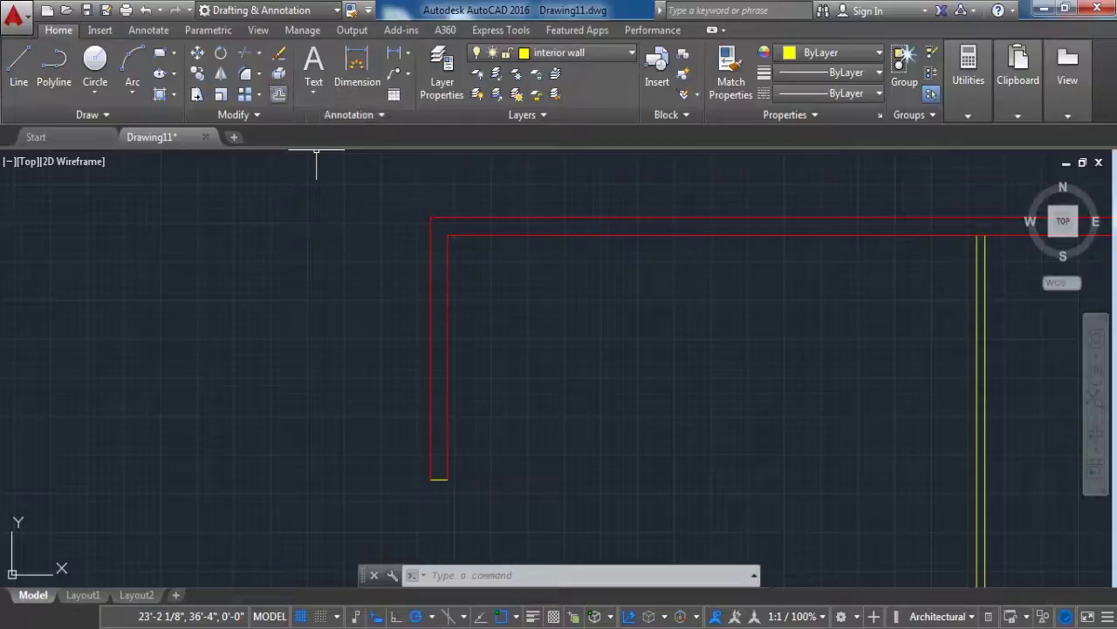
click(279, 93)
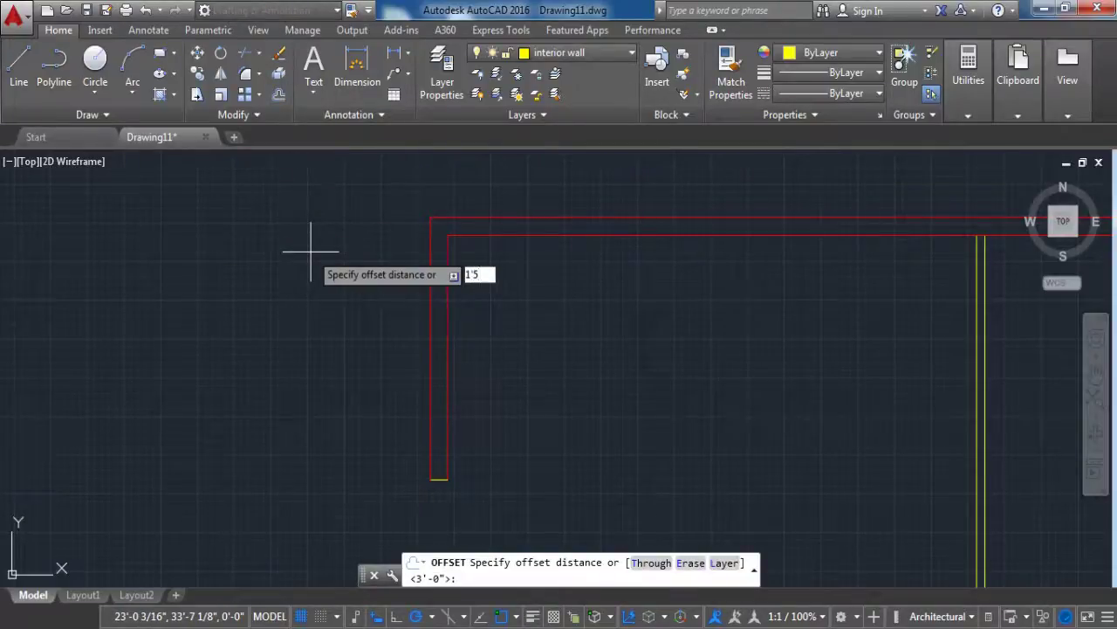
text(1'5")
key(Return)
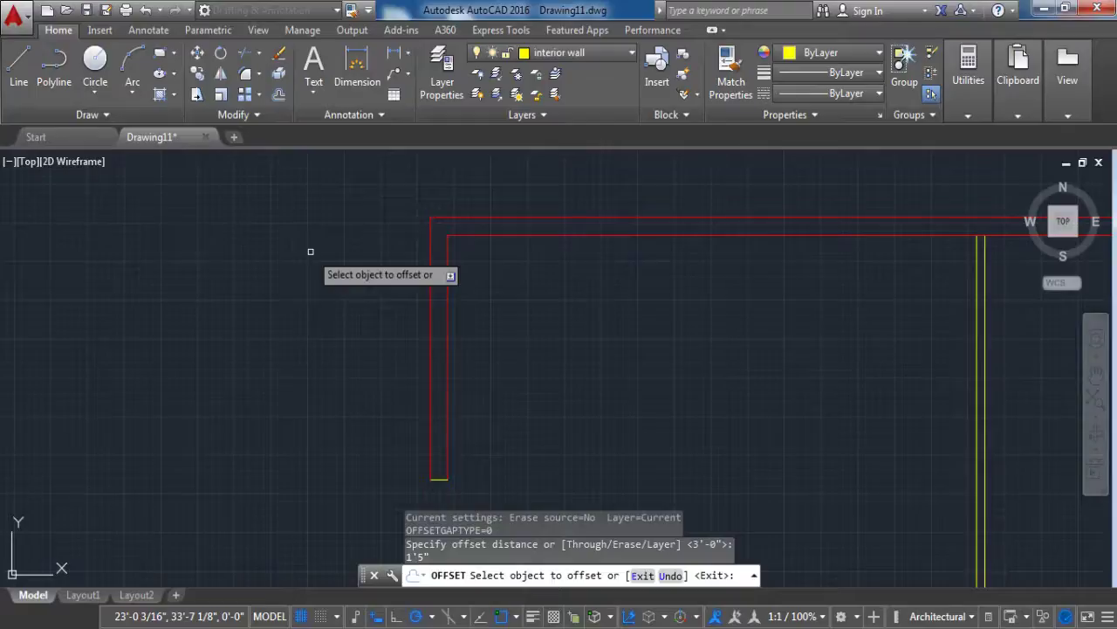
click(509, 235)
click(515, 340)
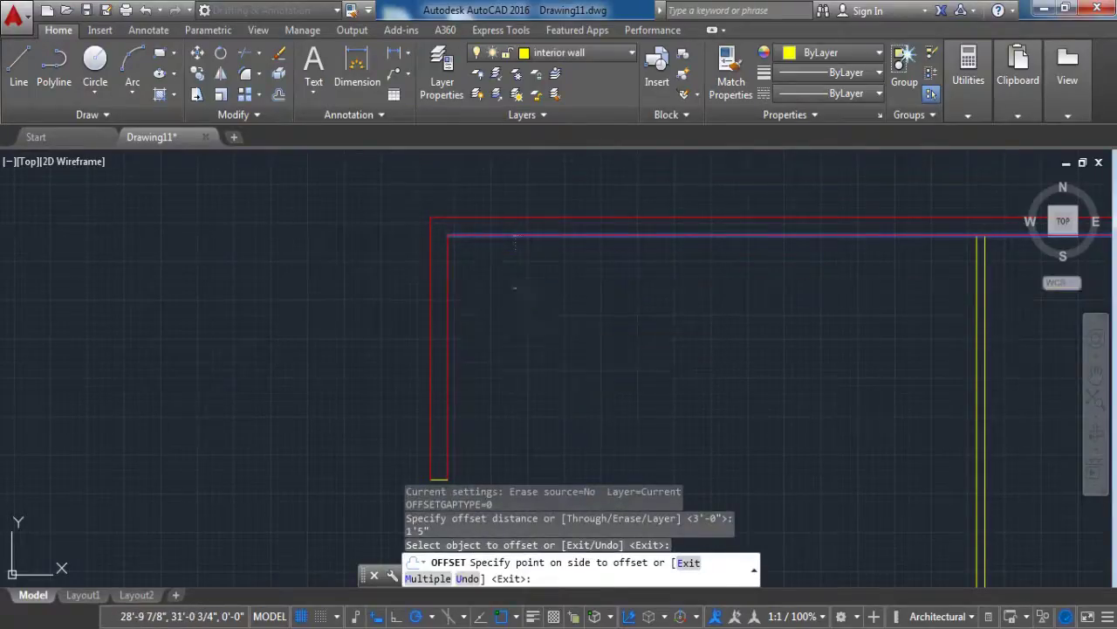
key(Return)
Step: Offset the yellow line below the top exterior wall 3' downward
key(Return)
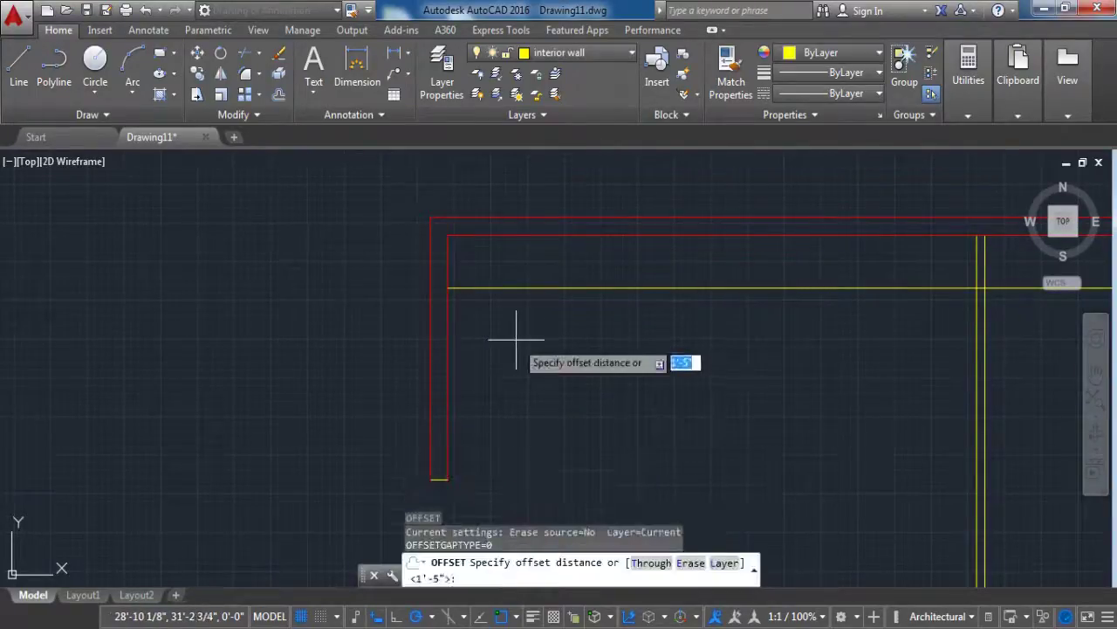
text(3')
key(Return)
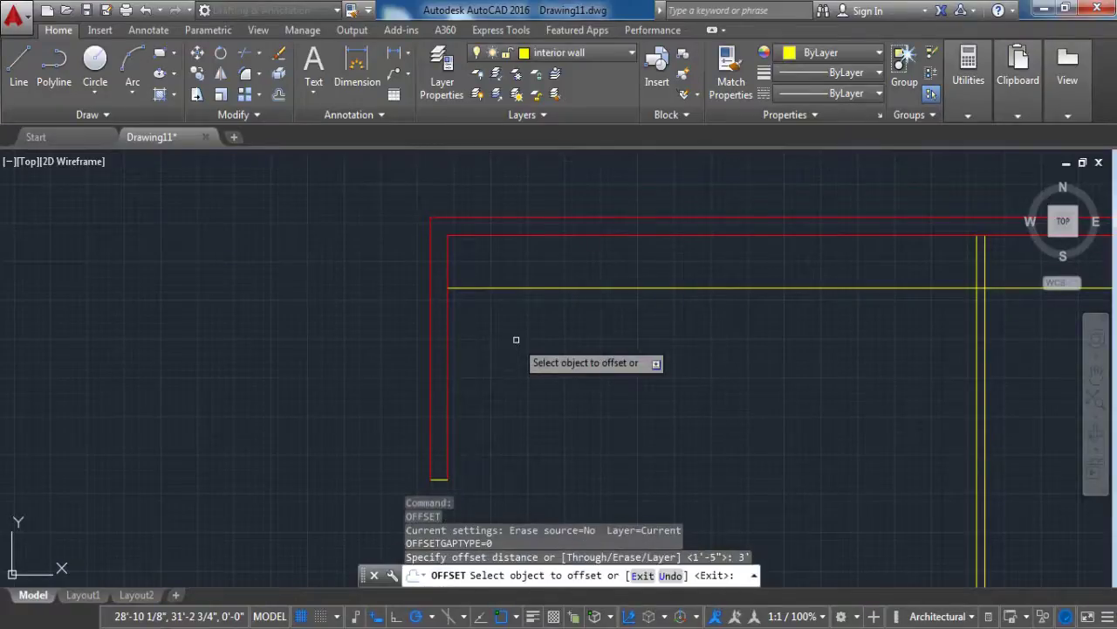
click(538, 288)
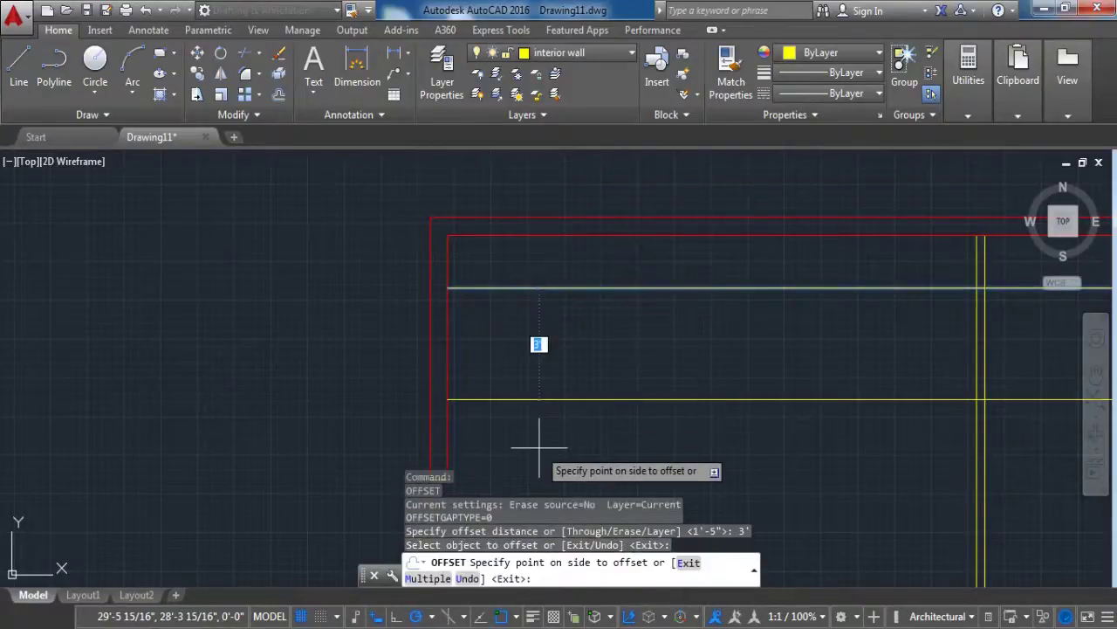
click(539, 344)
key(Escape)
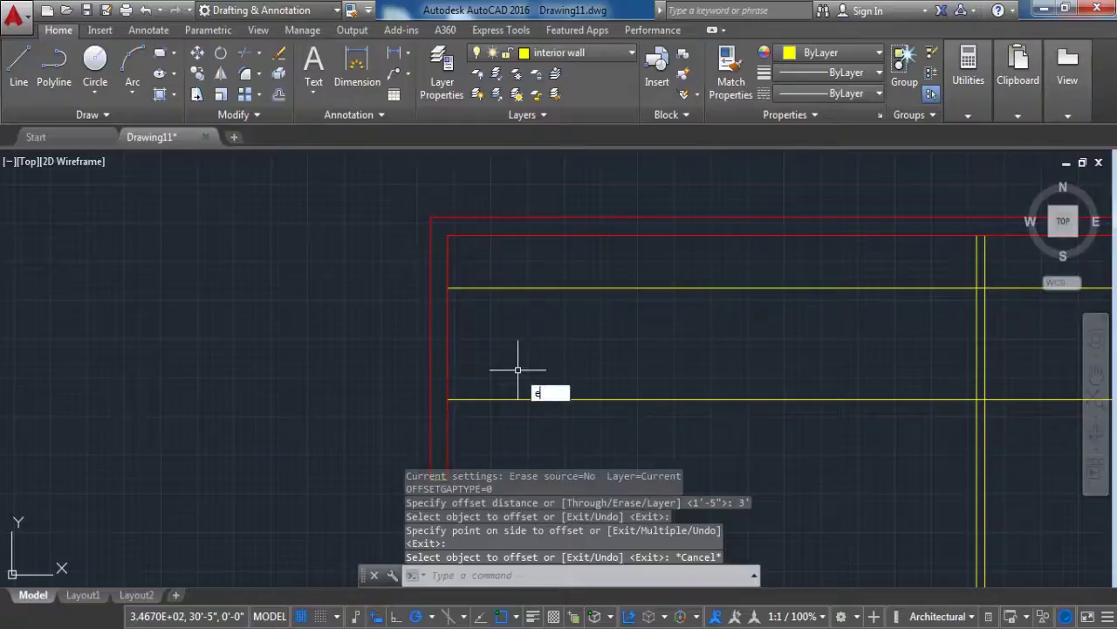
Step: Extend the two yellow lines below the top wall to the left exterior wall's outer line
text(ex)
key(Return)
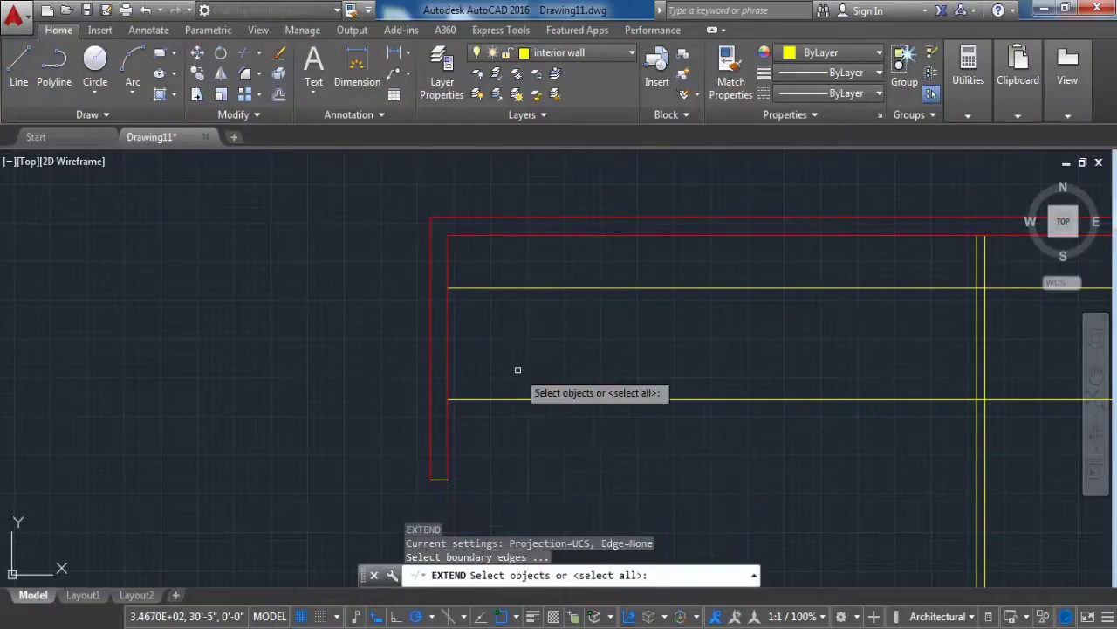
click(425, 351)
key(Return)
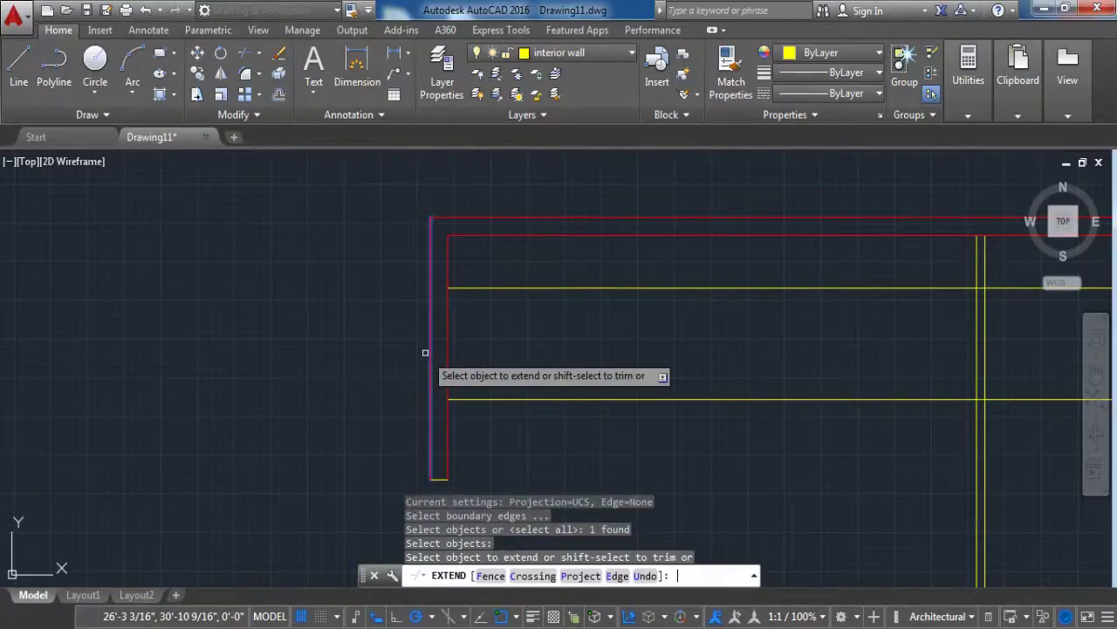
click(471, 289)
click(466, 399)
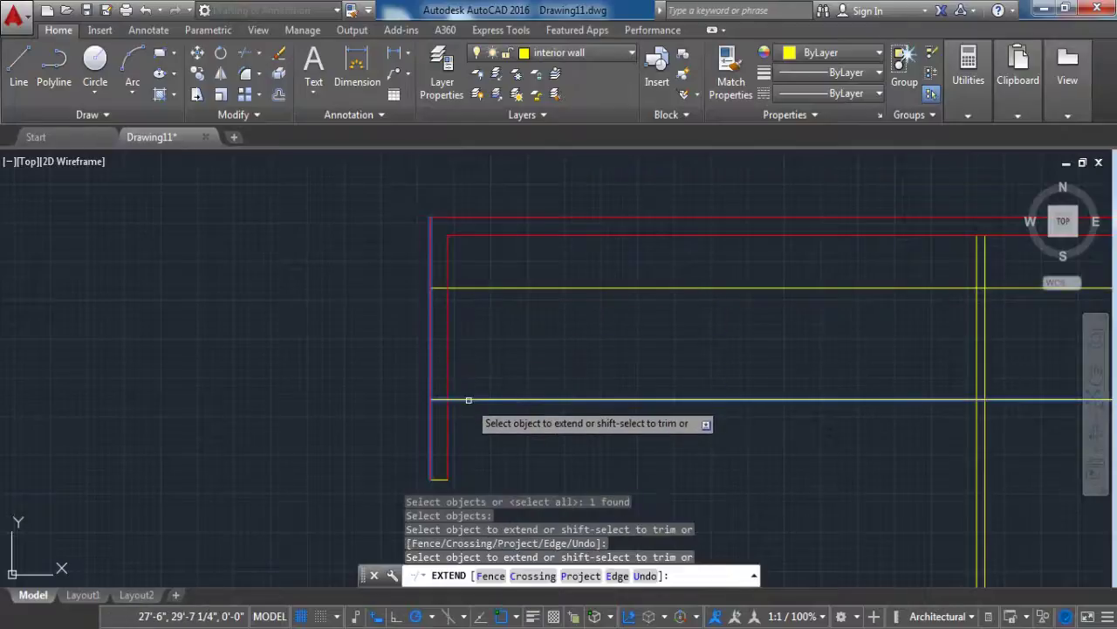
Step: Trim the left exterior wall between the two extended yellow lines and cut both lines back to the wall thickness
key(Escape)
text(tr)
key(Return)
click(585, 461)
click(332, 232)
key(Return)
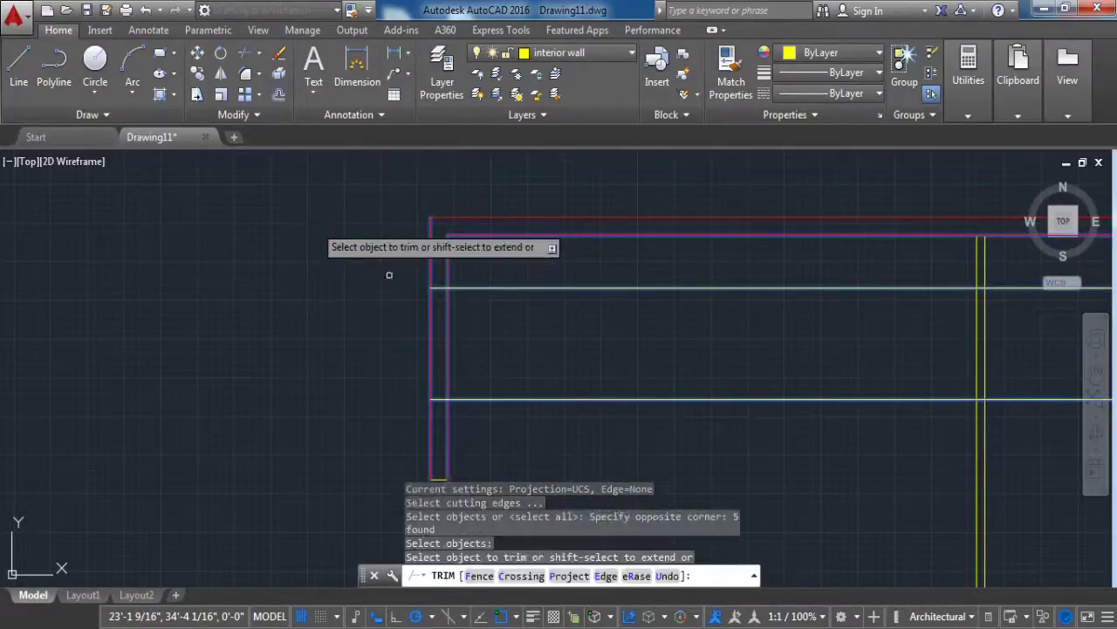
click(429, 351)
click(446, 354)
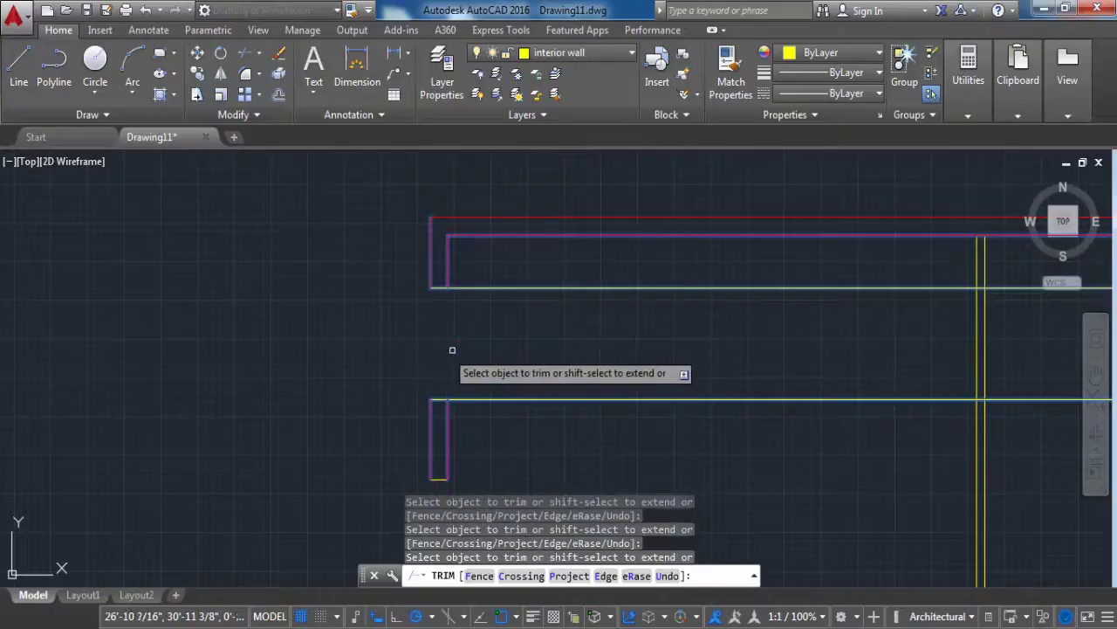
click(495, 288)
click(509, 399)
key(Escape)
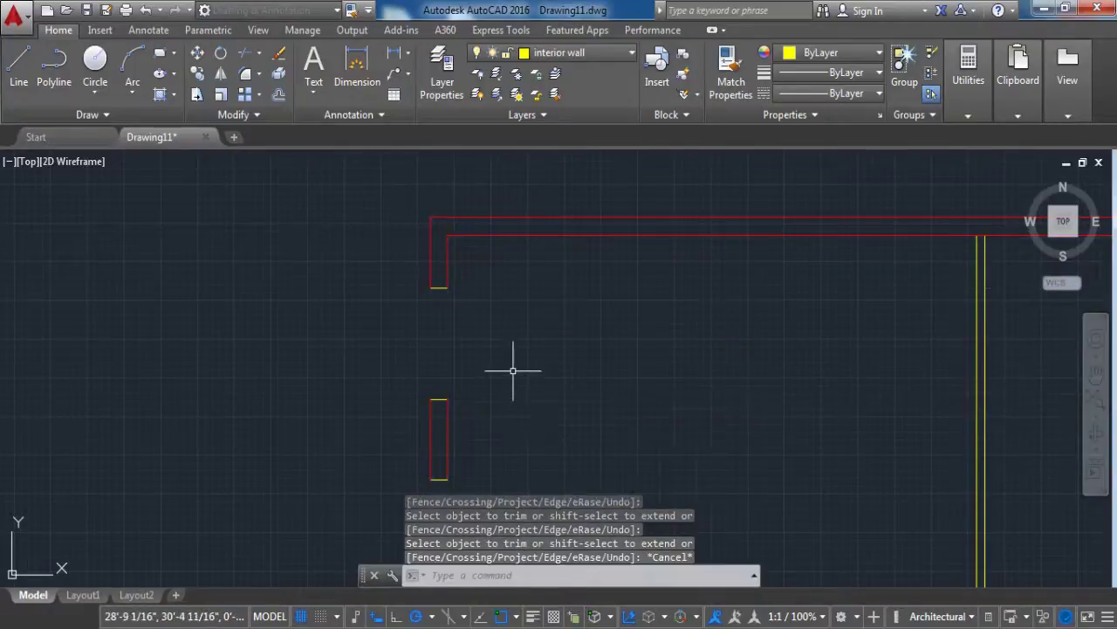
Step: Offset the outer line of the lower room's right exterior wall 1'5" inward
scroll(513, 370, down, 3)
scroll(523, 401, up, 4)
text(o)
key(Return)
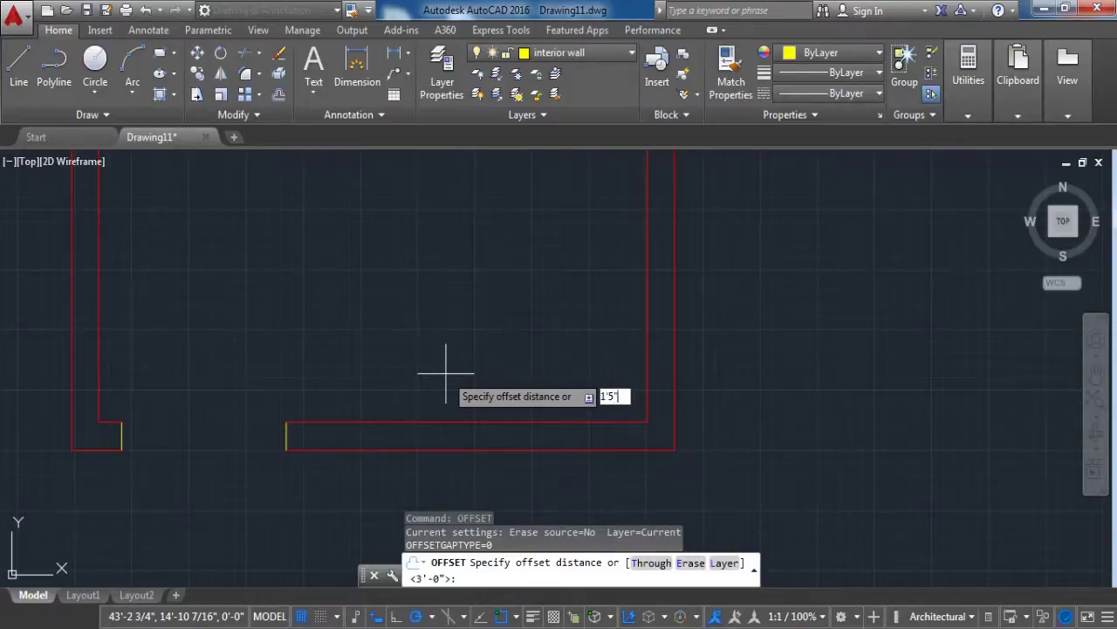
key(Return)
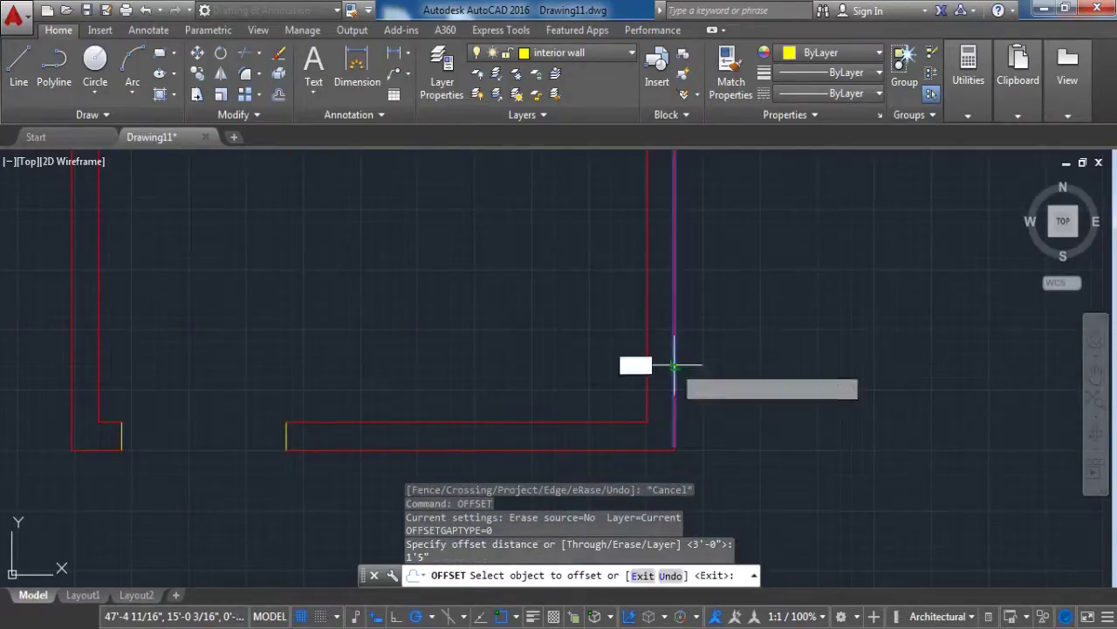
click(674, 365)
click(415, 366)
key(Escape)
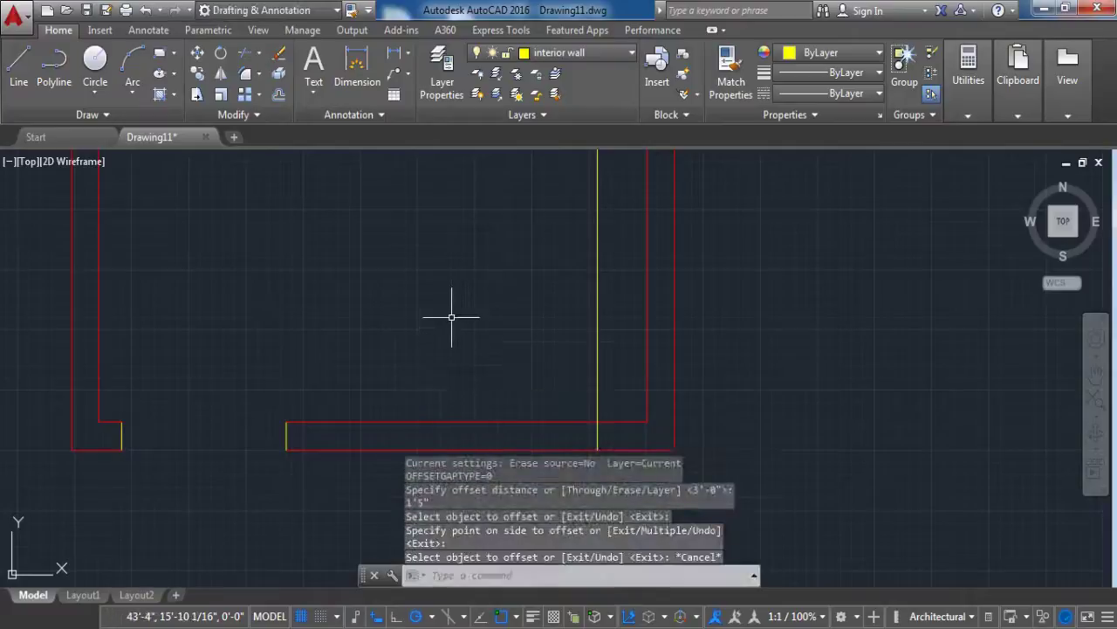
Step: Offset the yellow line beside the right exterior wall 3' to the left, across the bottom wall
key(Return)
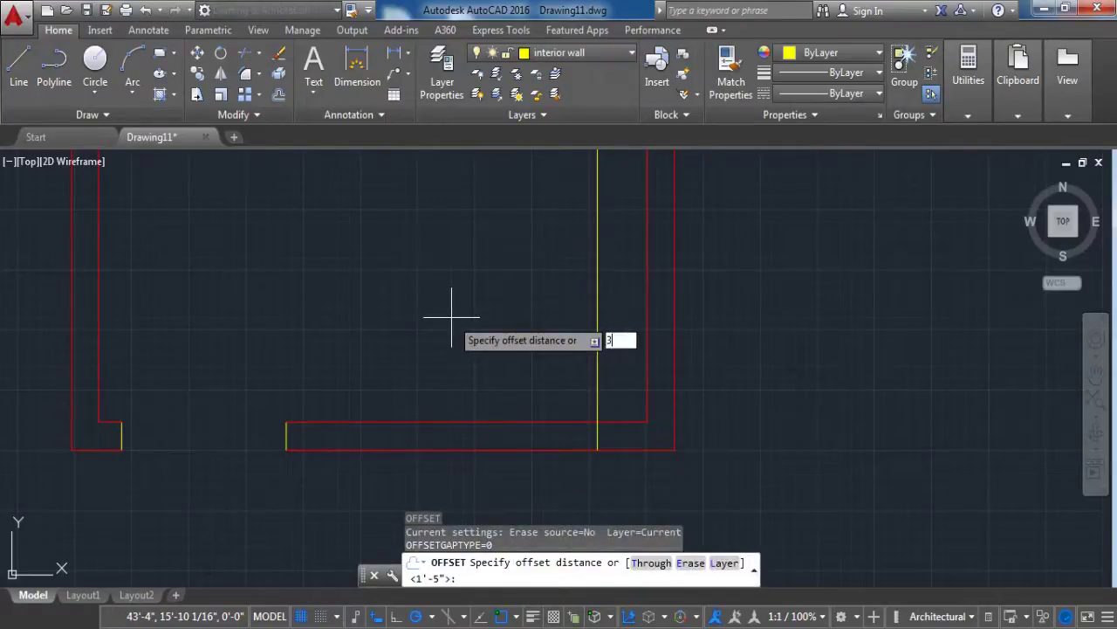
text(3')
key(Return)
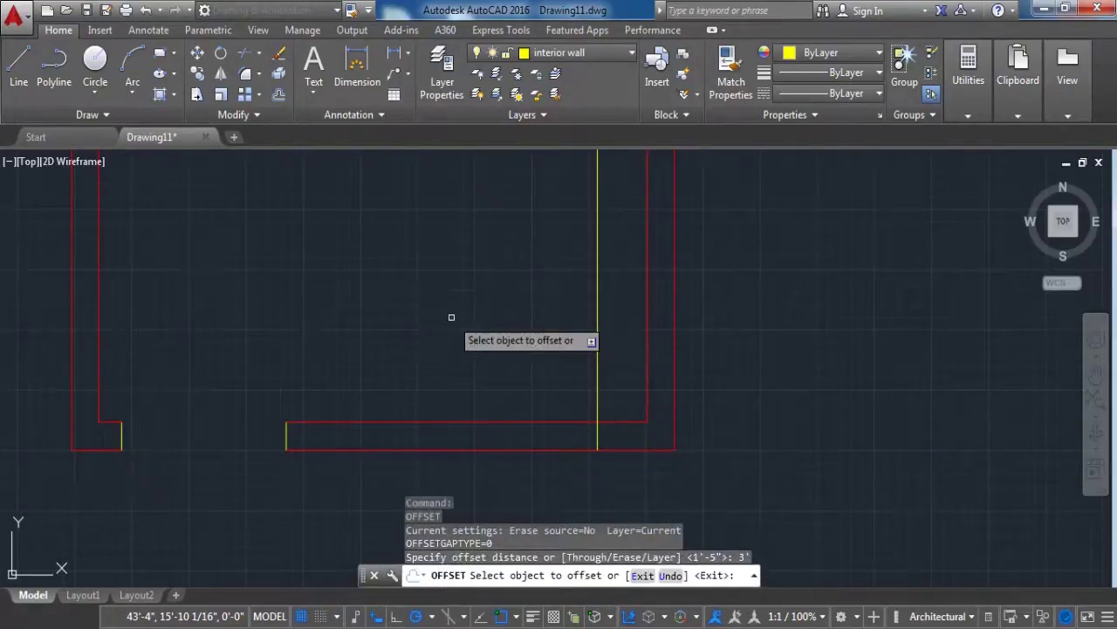
click(597, 375)
click(328, 378)
key(Escape)
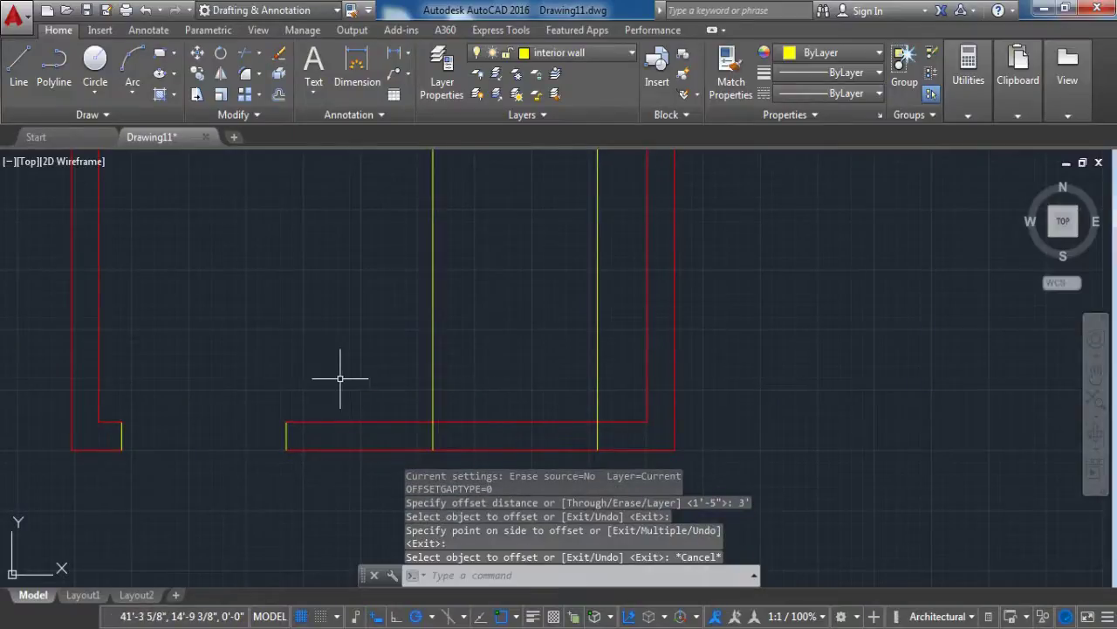
Step: Trim the bottom exterior wall between the two vertical yellow lines and cut those lines back to the wall thickness
text(tr)
key(Return)
click(611, 463)
click(335, 321)
key(Return)
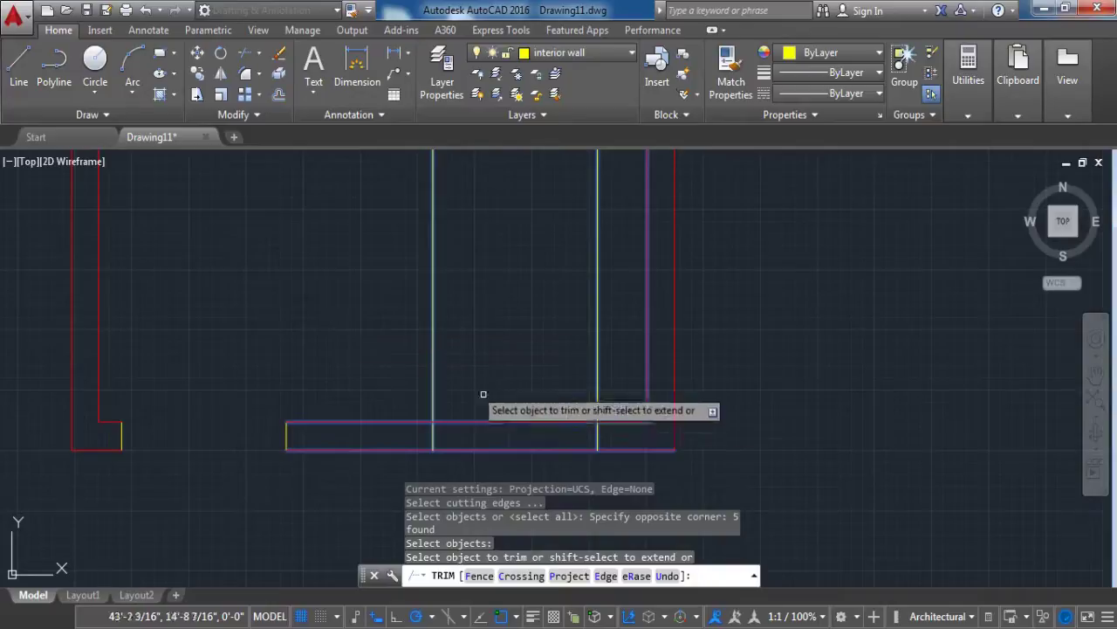
click(503, 423)
click(508, 450)
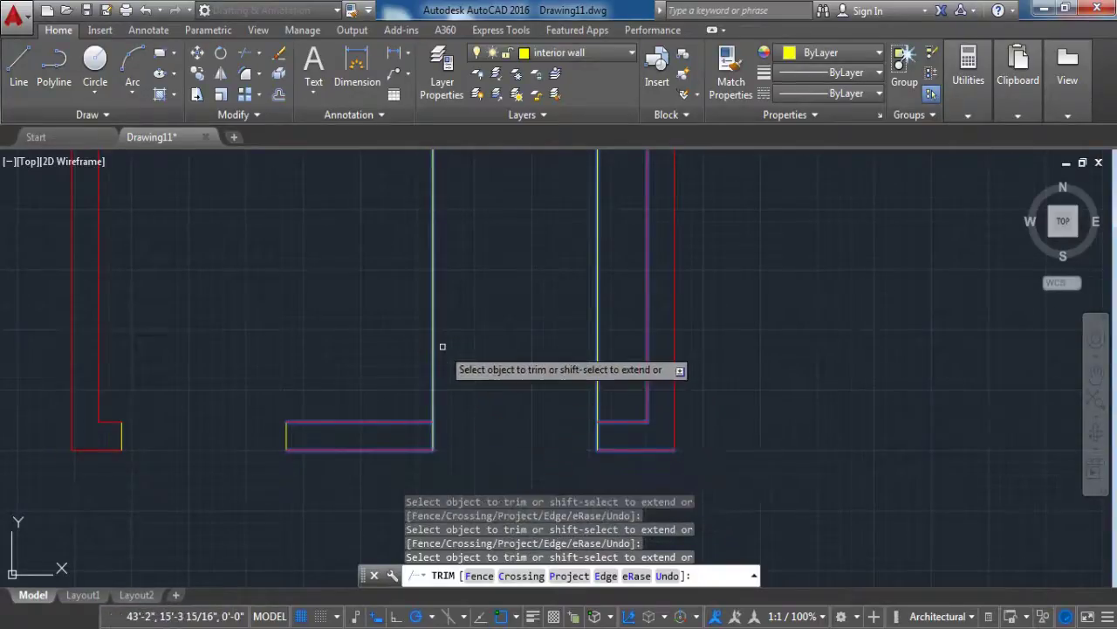
click(432, 342)
click(597, 349)
scroll(543, 373, down, 4)
scroll(543, 373, down, 2)
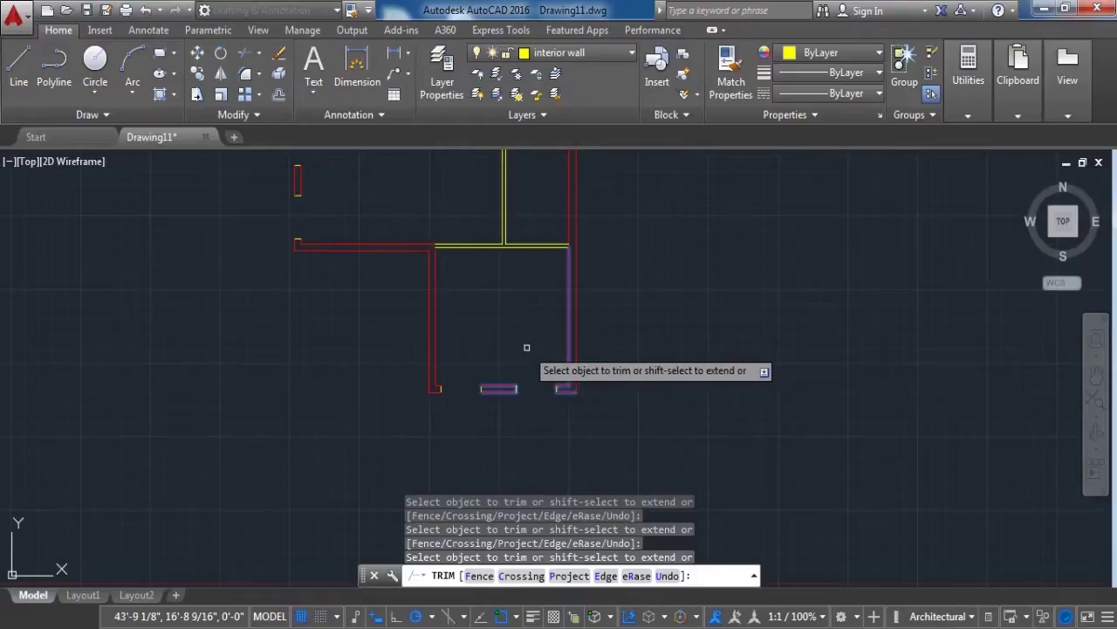
key(Escape)
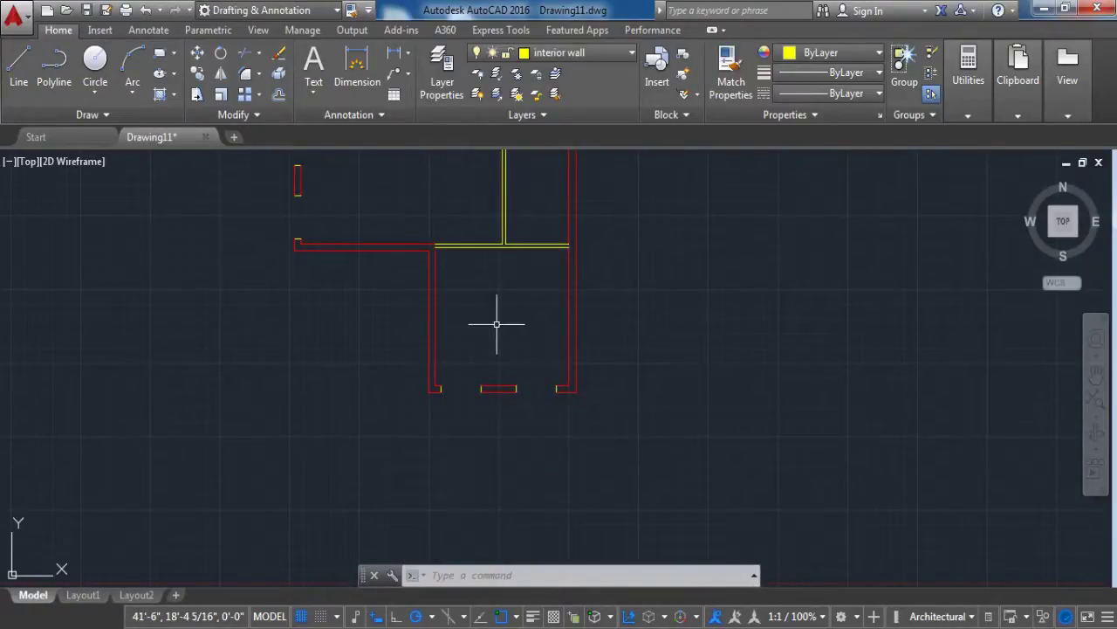
Step: Create a layer named doors, give it the colour green, and make it current
click(442, 72)
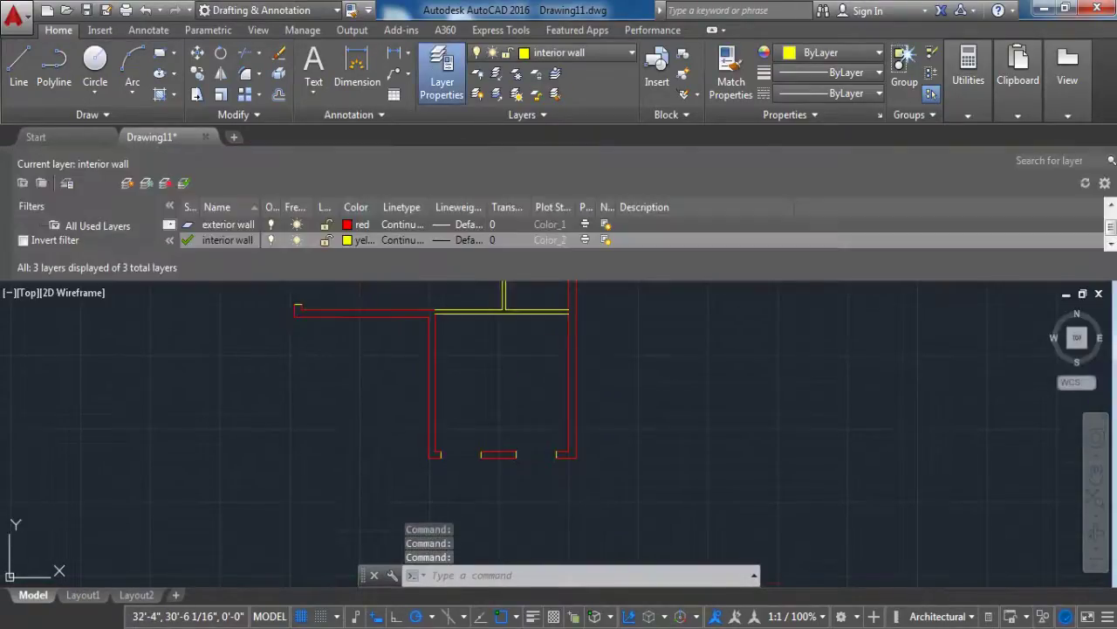
key(alt+n)
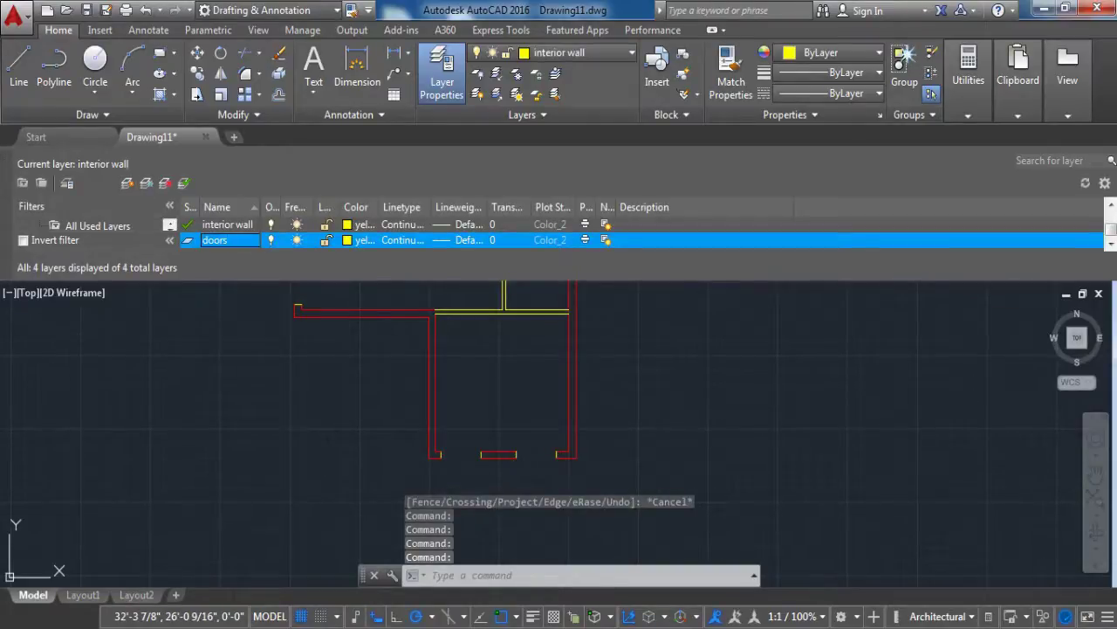
click(354, 239)
click(465, 364)
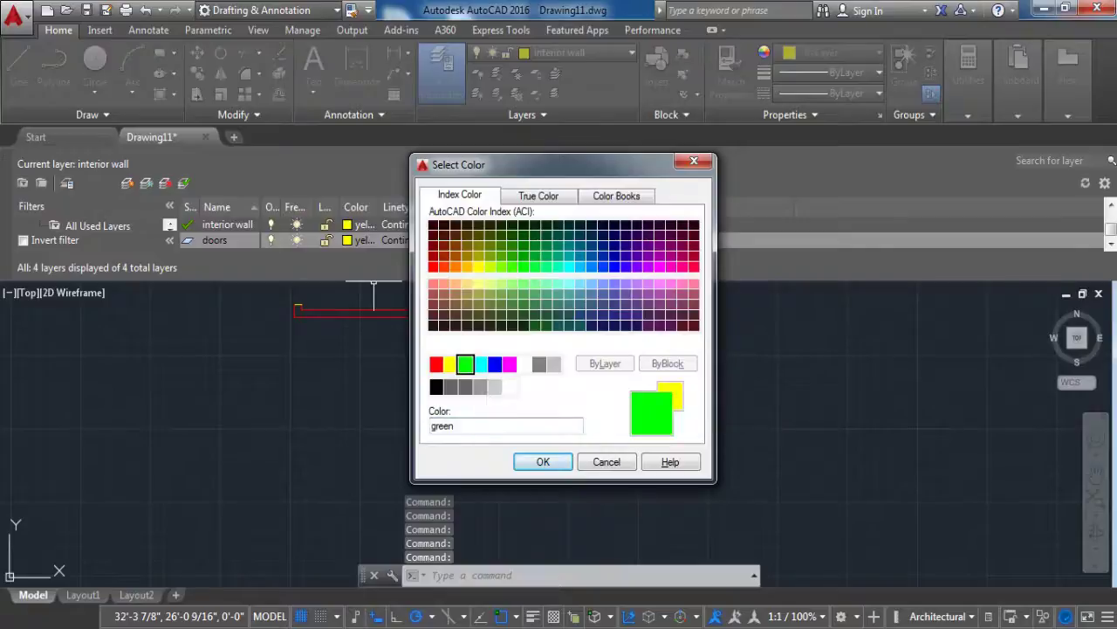
click(543, 460)
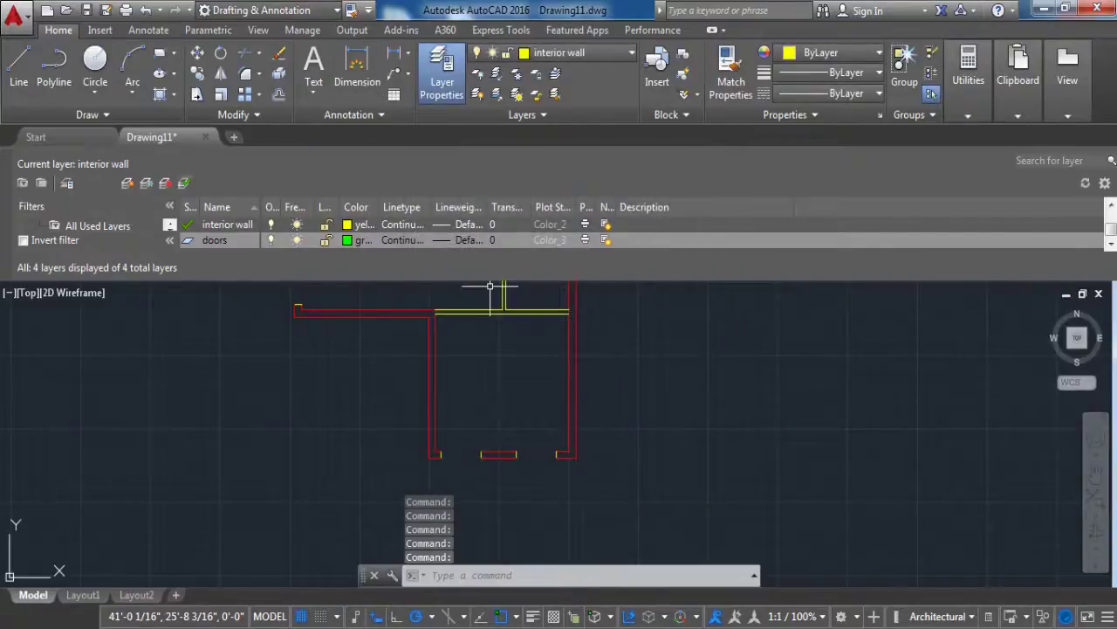
key(Escape)
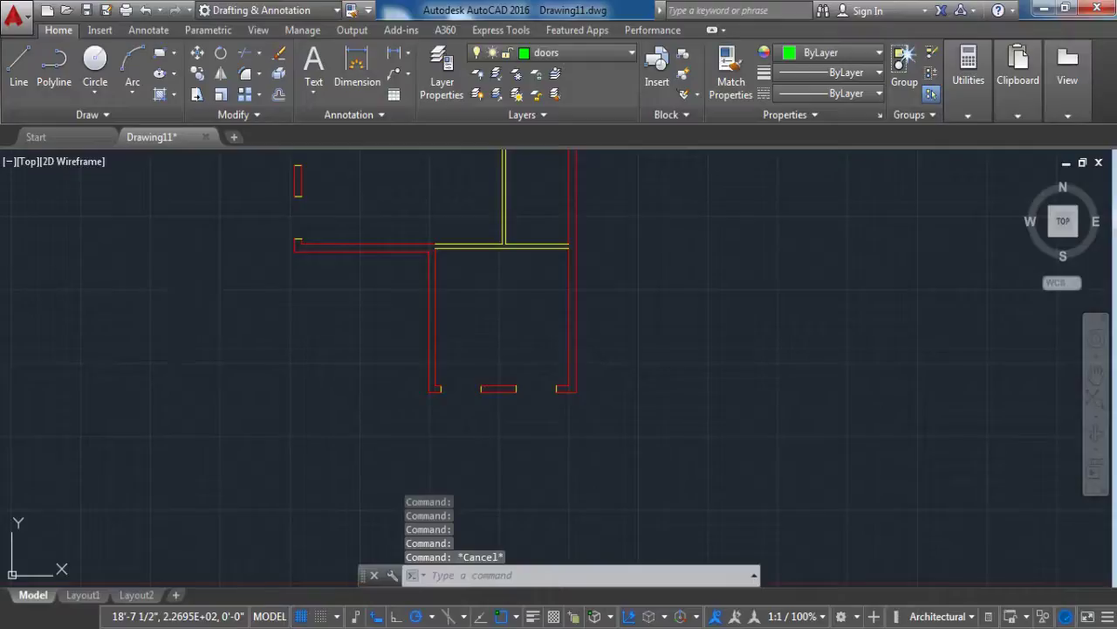
Step: Insert the Door - Imperial sample block from the architectural tool palette above the lower room
key(ctrl+3)
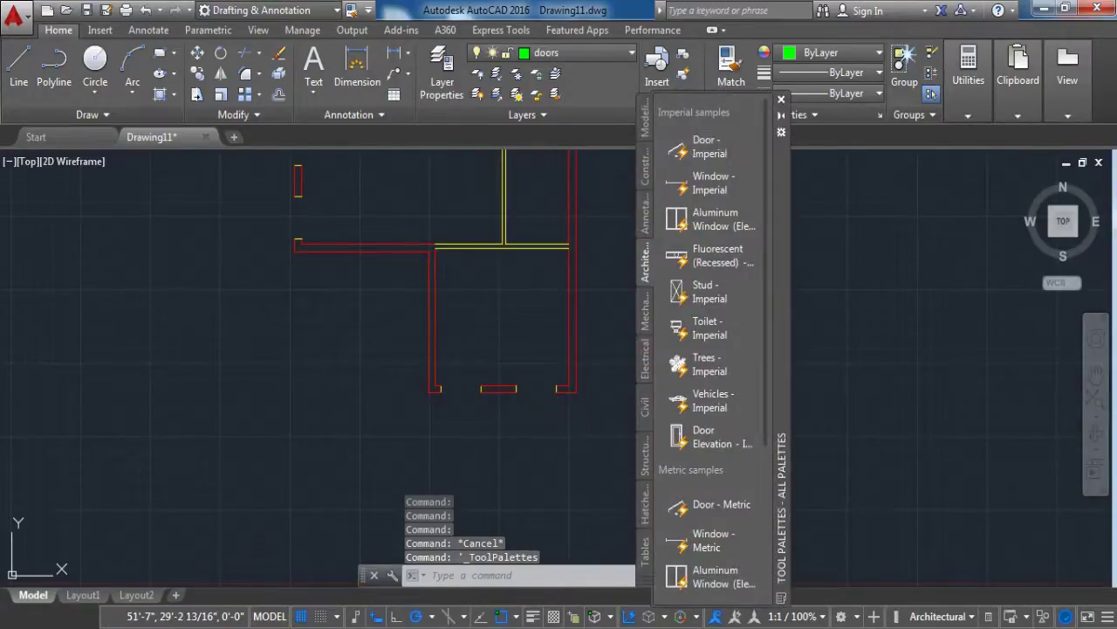
drag(676, 148, 429, 208)
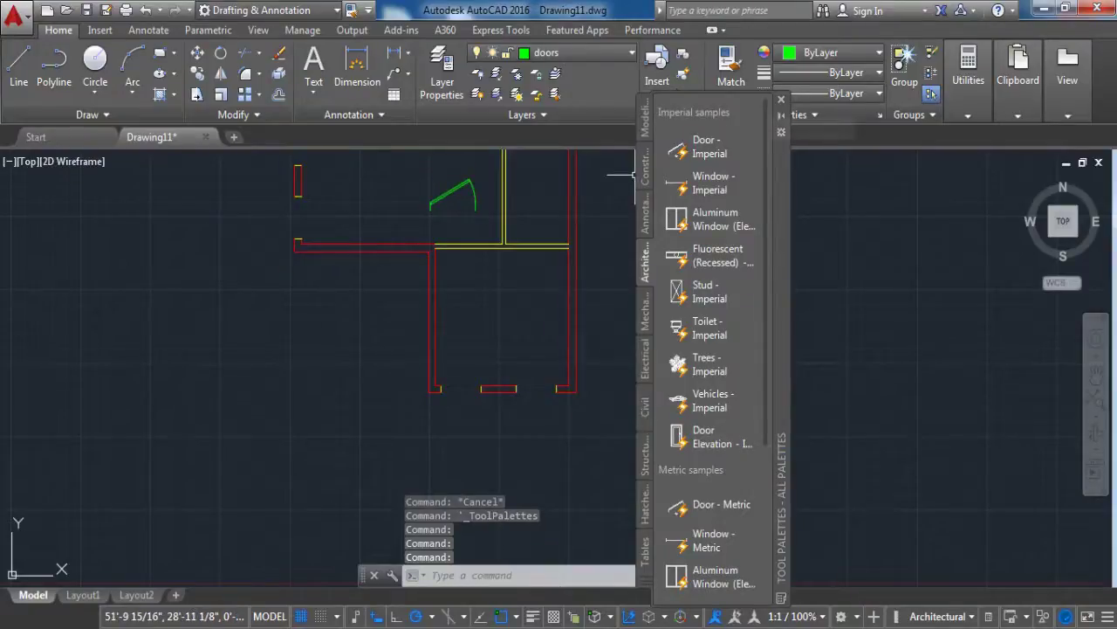
click(781, 98)
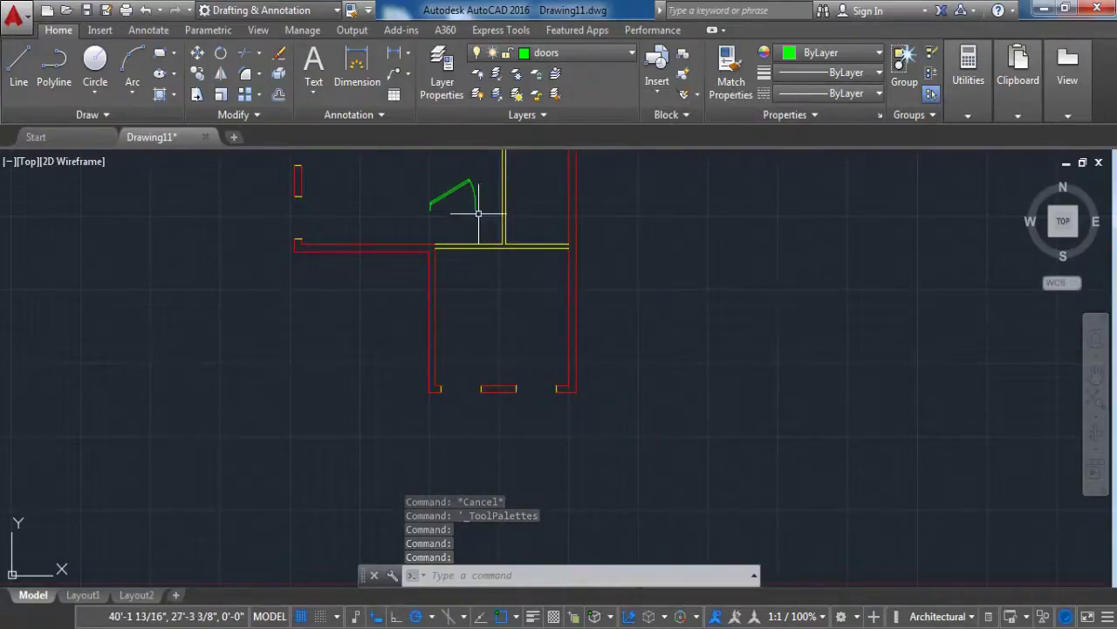
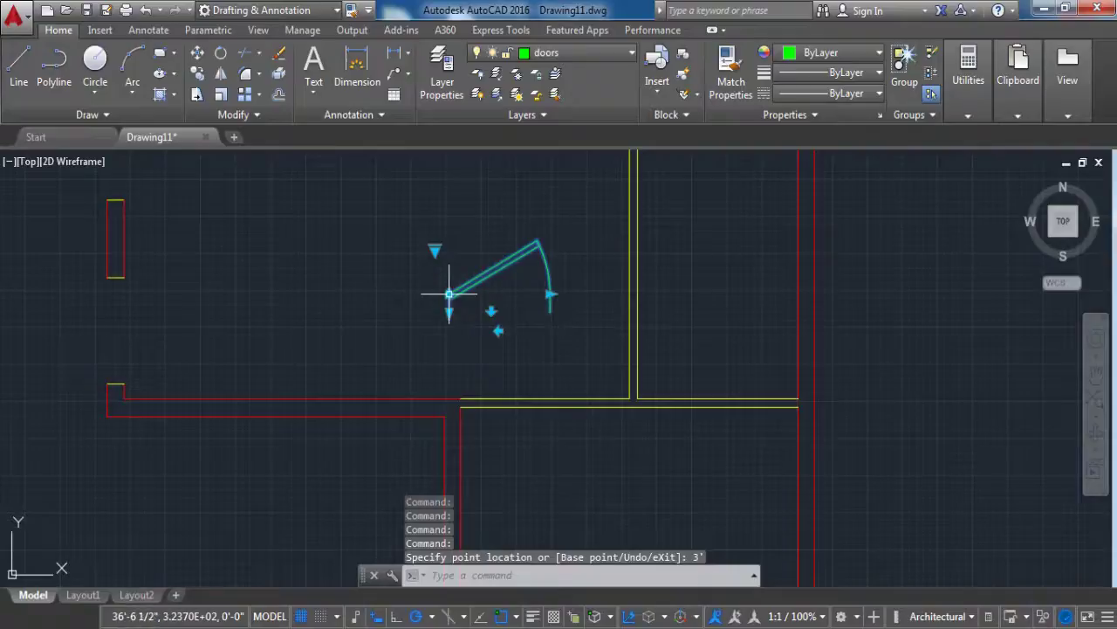
Step: Shift the door block slightly upward and set its opening angle to Open 90º
click(448, 269)
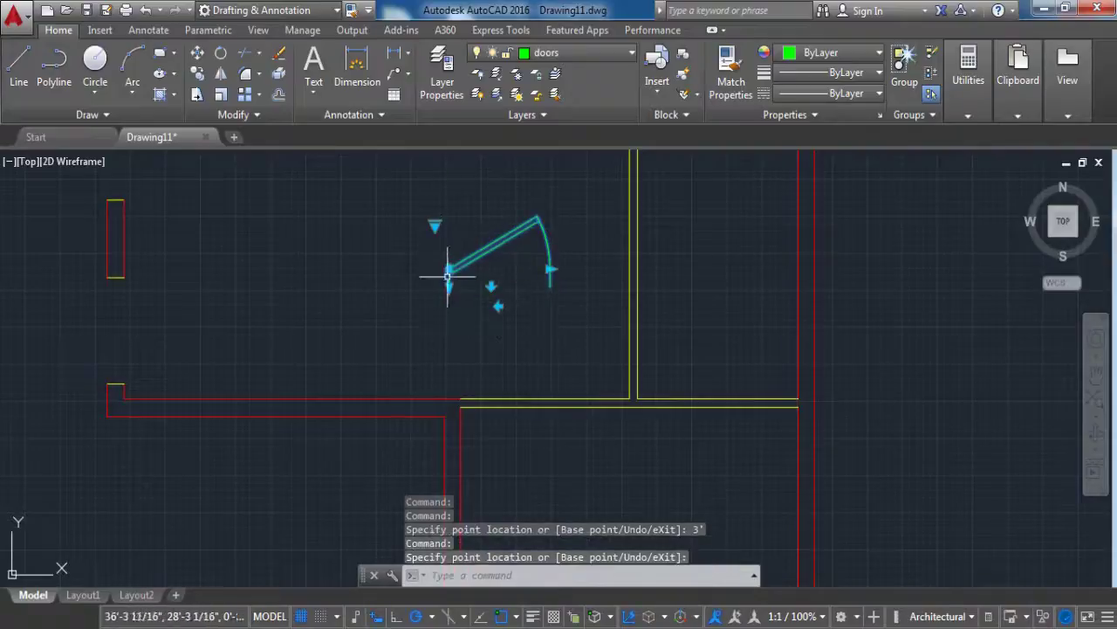
click(434, 225)
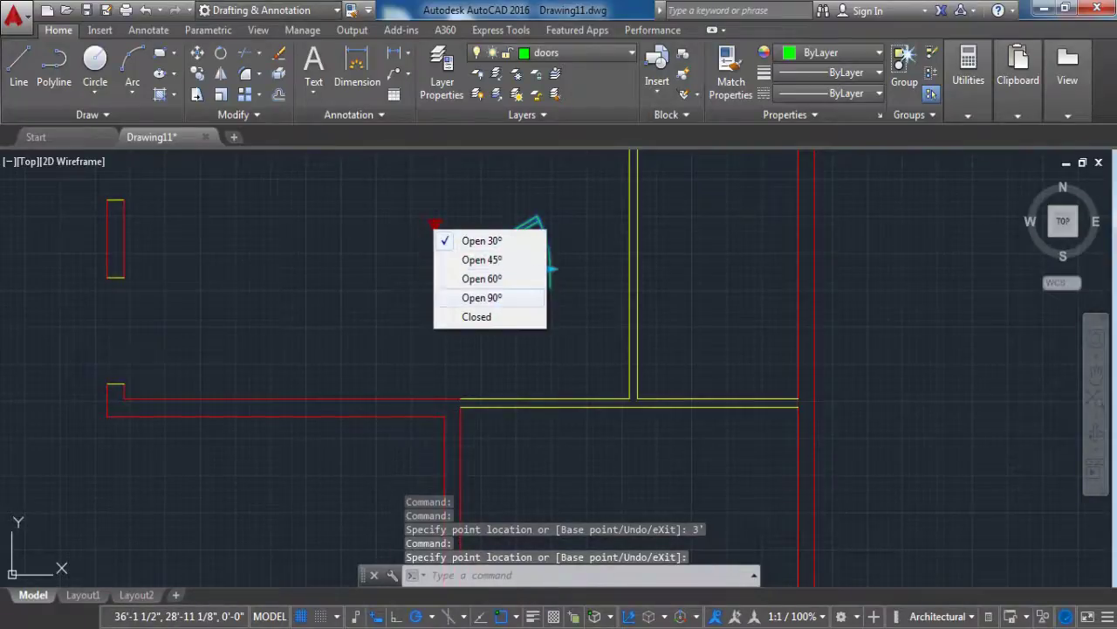
click(485, 298)
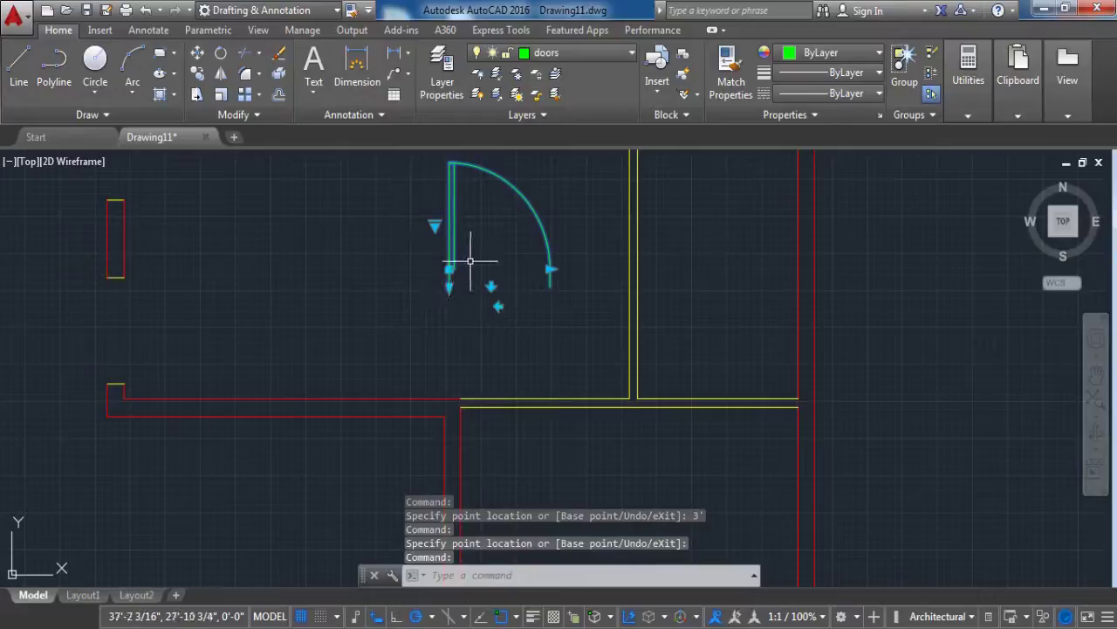
Step: Rotate the door block 90° counterclockwise about the lower end of its hinge side
text(ro)
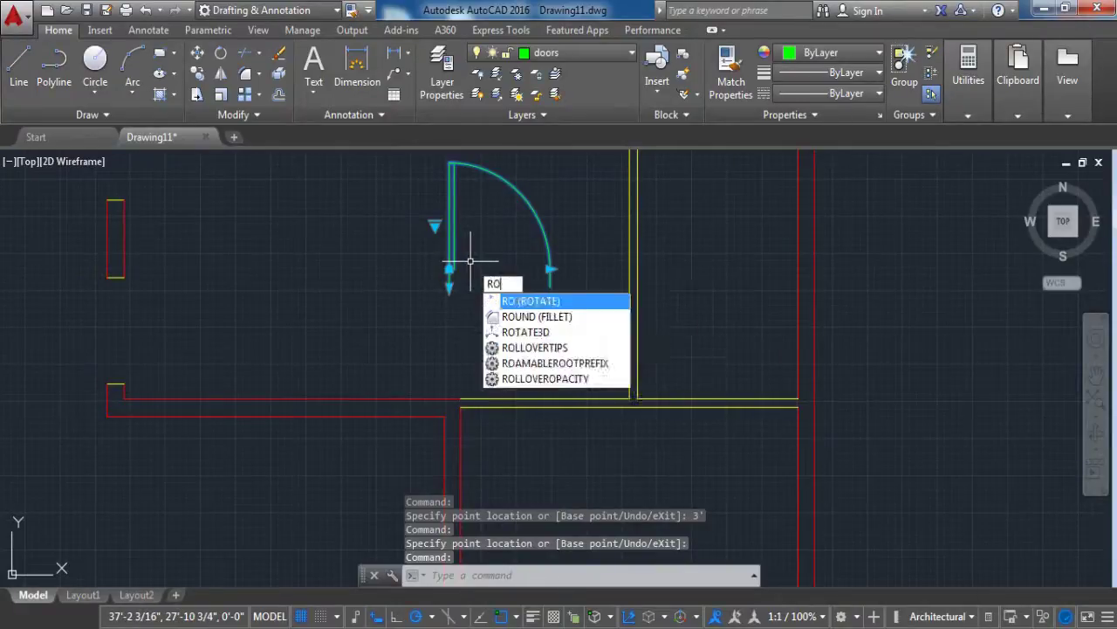
key(Return)
click(450, 288)
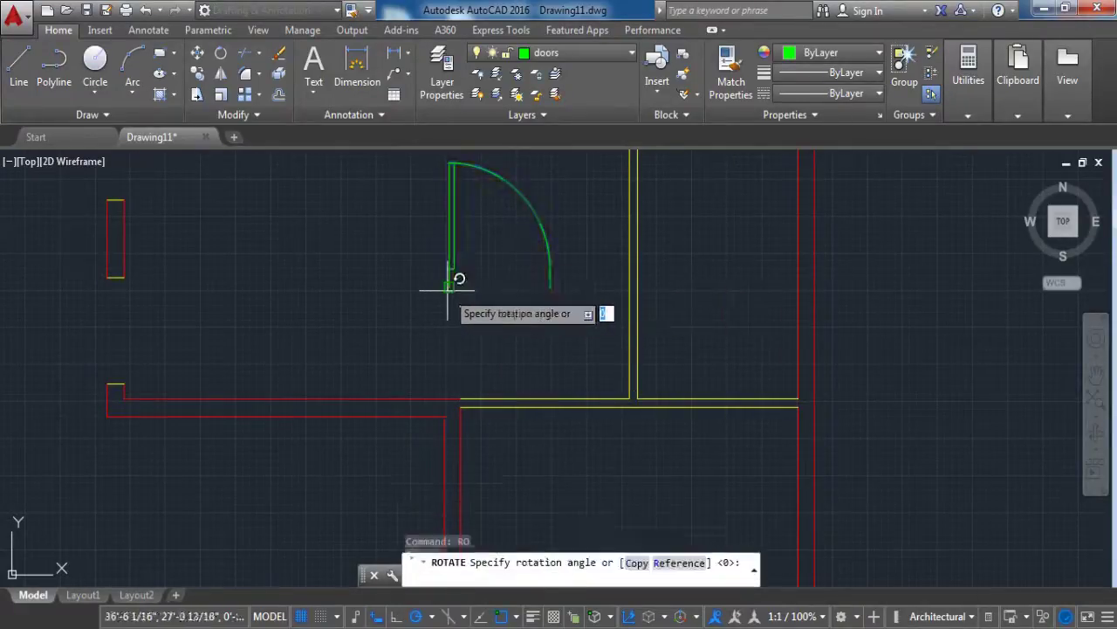
click(452, 232)
Step: Move the rotated door onto the lower jamb of the lower opening in the left exterior wall
click(486, 304)
click(352, 202)
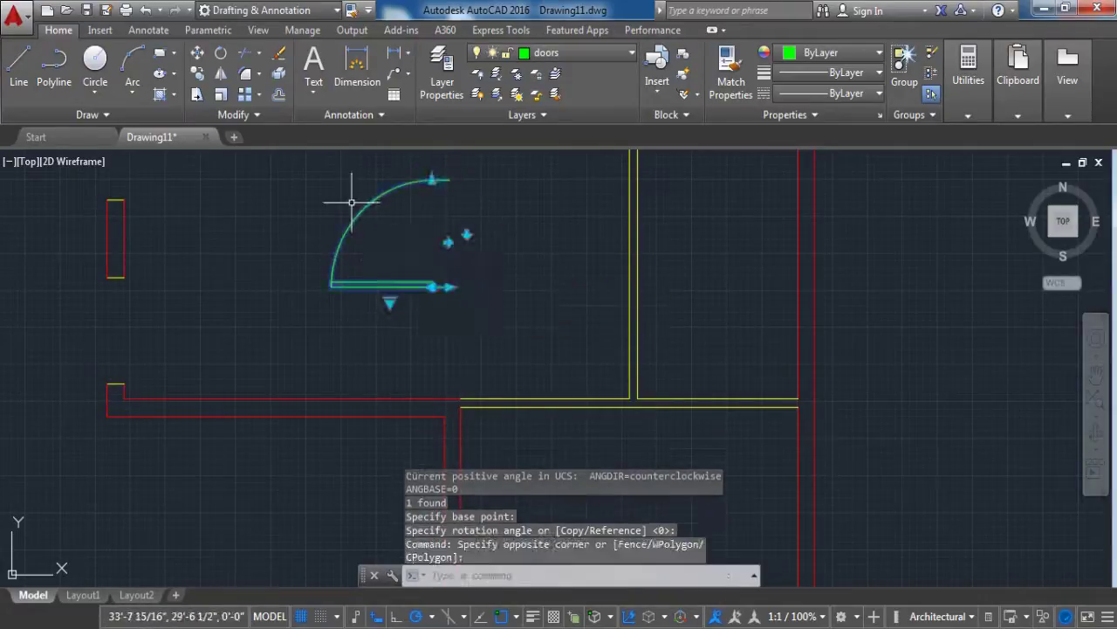
text(m)
key(Return)
click(444, 289)
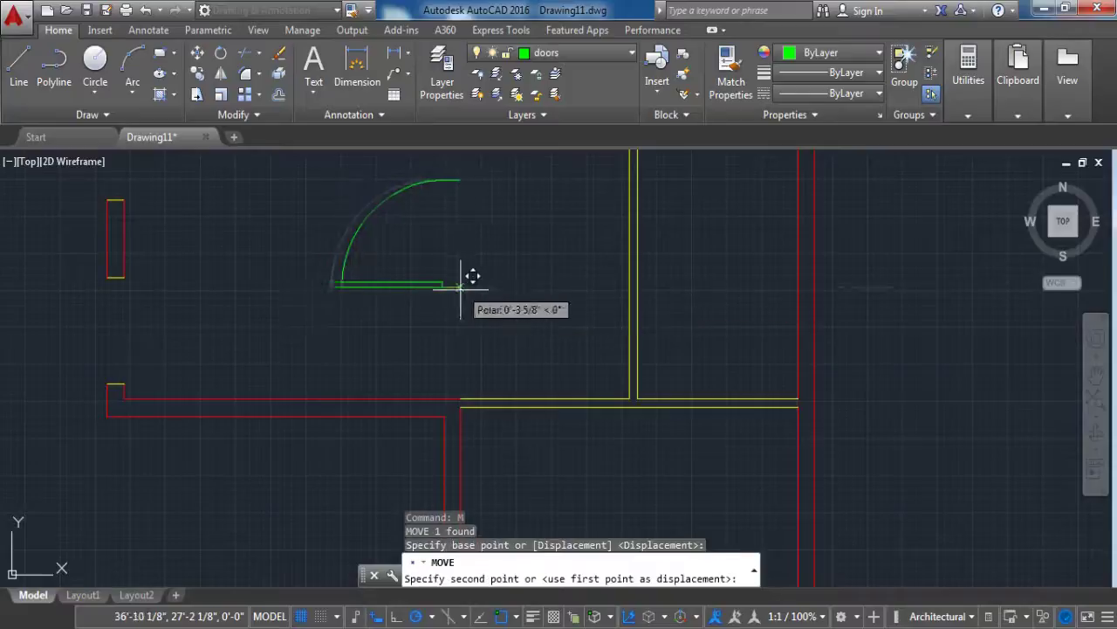
click(123, 385)
Step: Copy the left wall's door from its hinge corner into the lower room, above the bottom wall openings
click(88, 380)
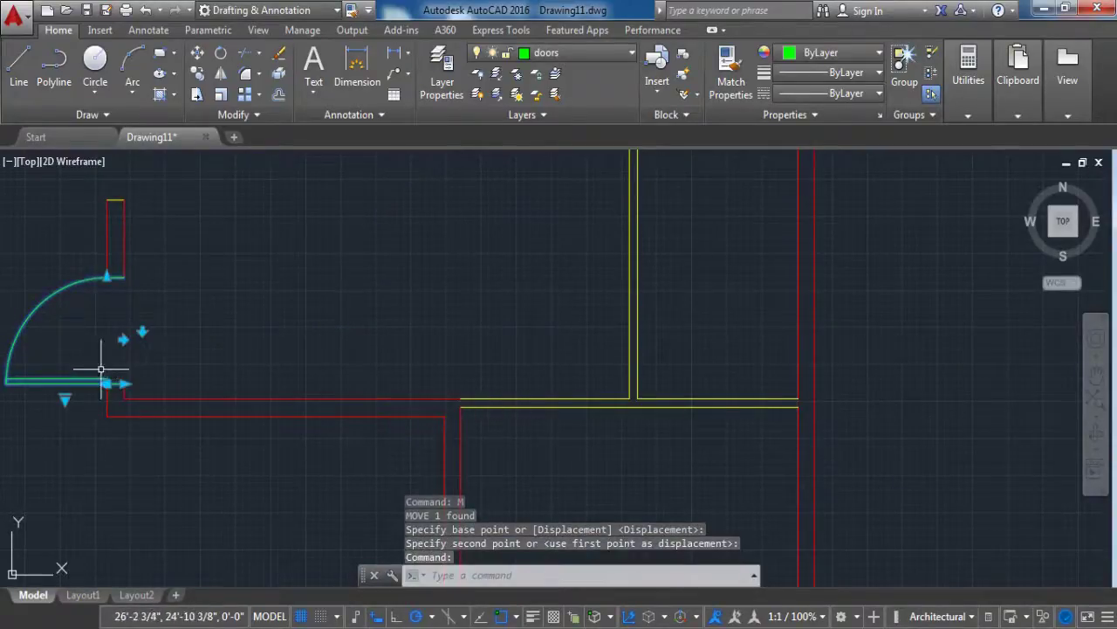
text(cop)
key(Return)
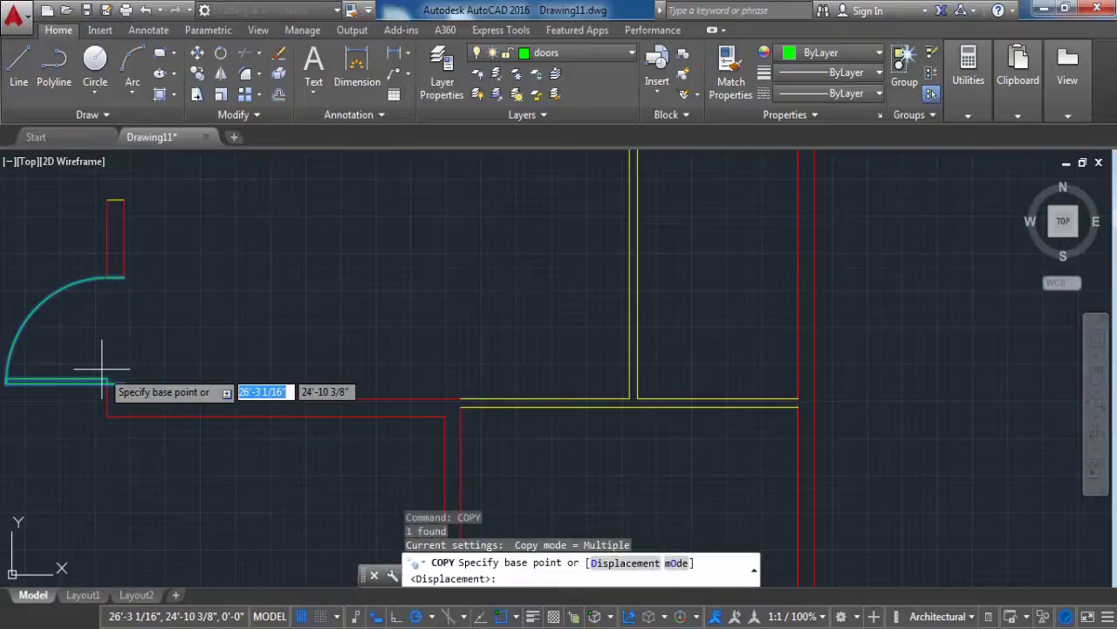
click(122, 381)
scroll(294, 317, down, 5)
scroll(358, 376, up, 5)
click(367, 332)
key(Escape)
Step: Rotate the copied door 90° clockwise about the free end of its swing arc
click(379, 349)
click(282, 250)
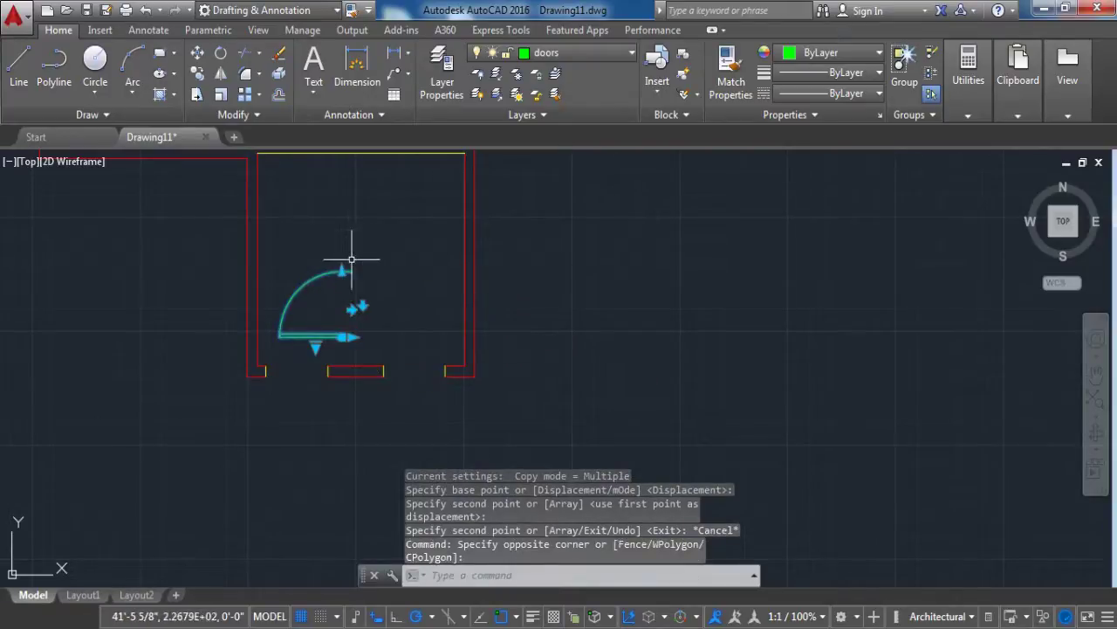
text(ro)
key(Return)
click(352, 269)
click(355, 414)
Step: Move the copied door by its hinge corner onto the left jamb of the bottom wall's left opening
click(359, 267)
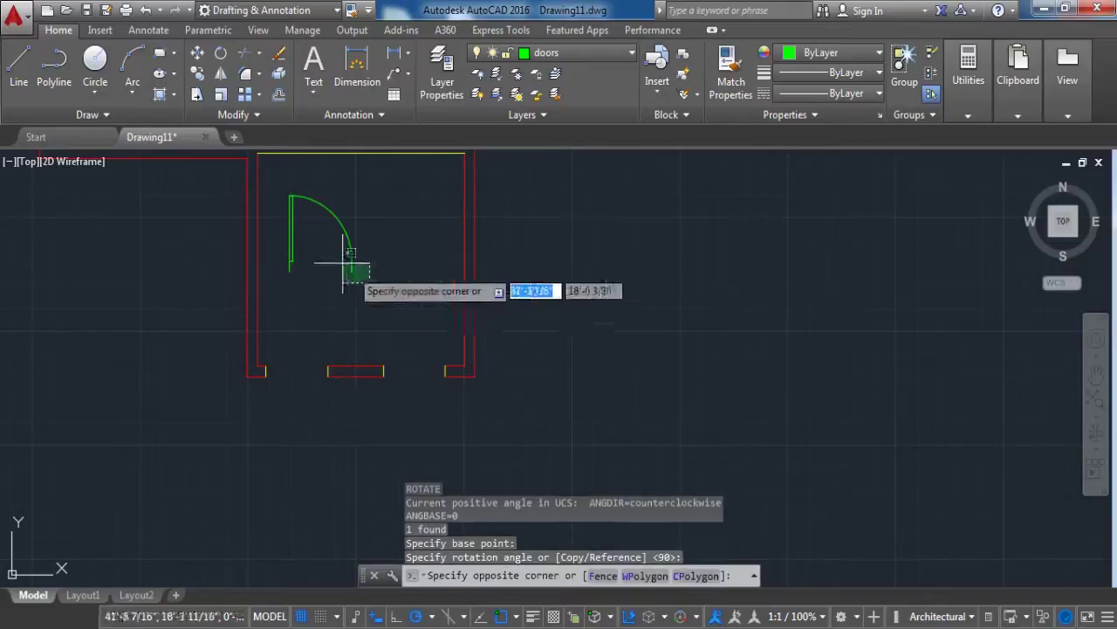
click(277, 202)
text(m)
key(Return)
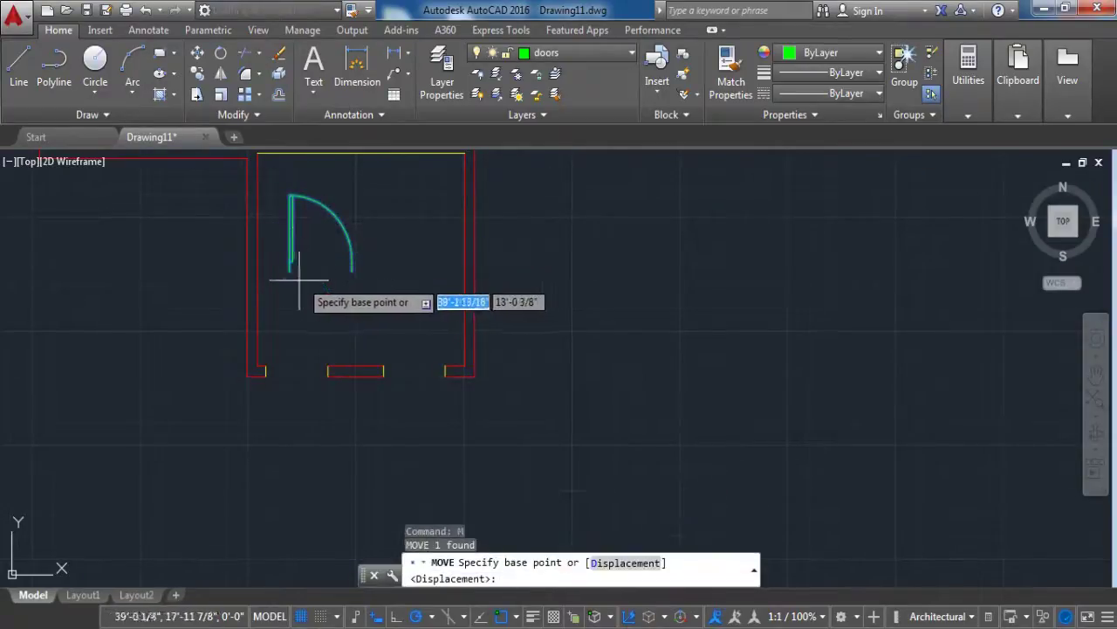
click(289, 264)
click(266, 369)
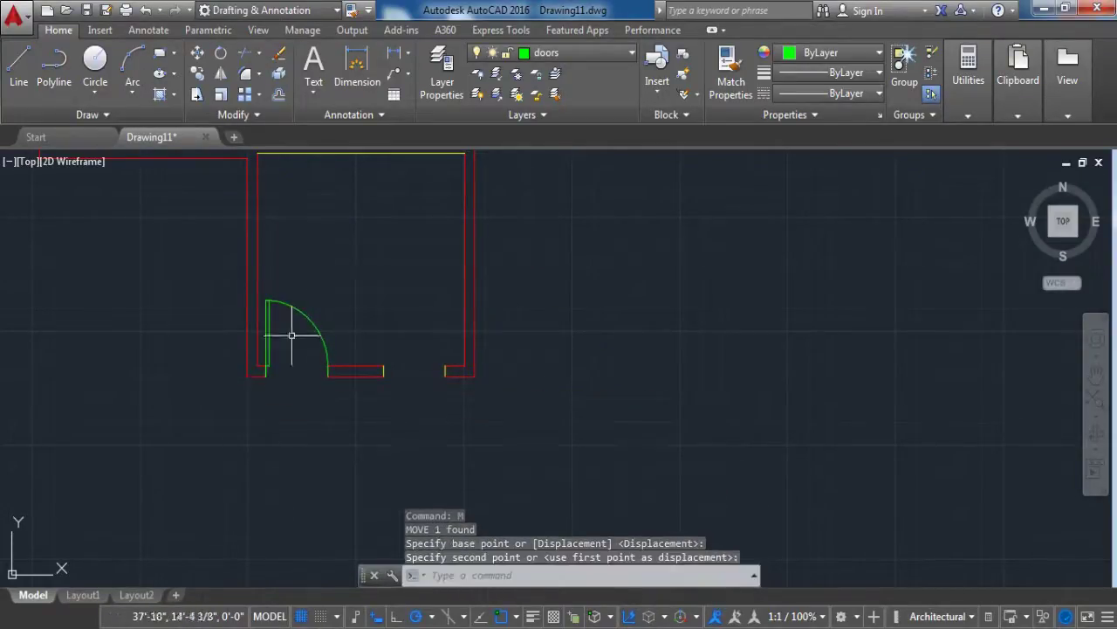
Step: Create a layer named window, set its color to blue, and make it the current layer
key(Escape)
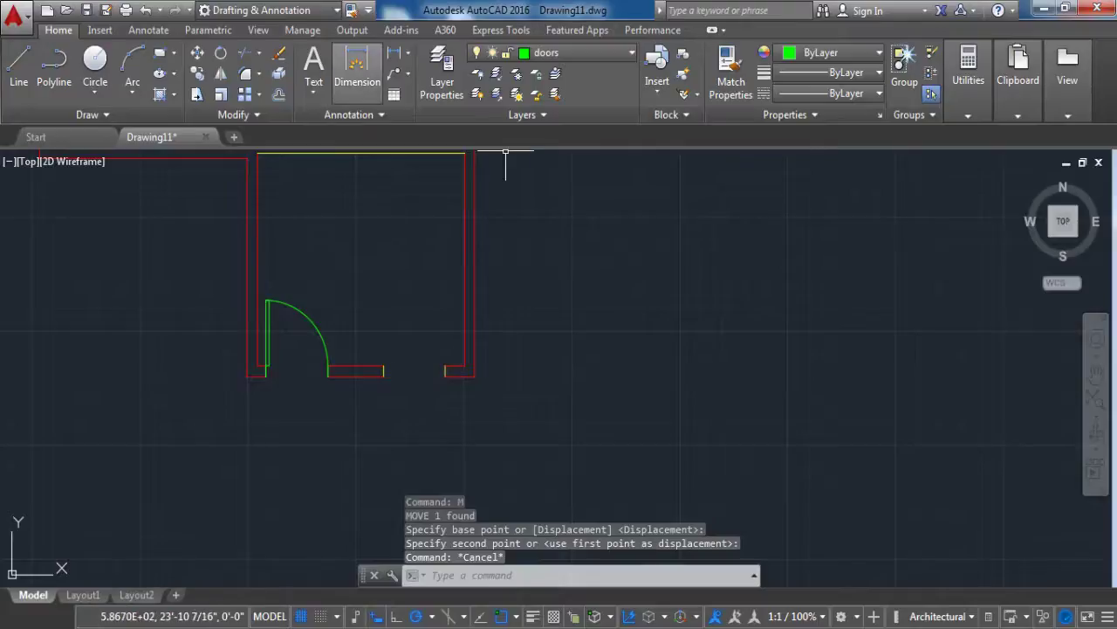
click(442, 70)
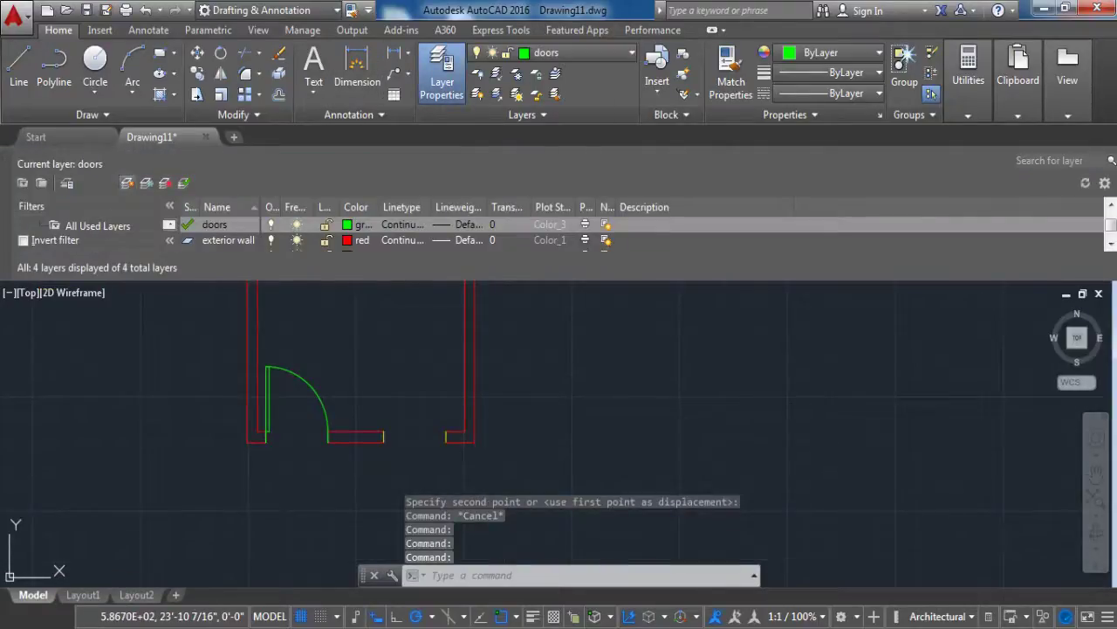
click(128, 183)
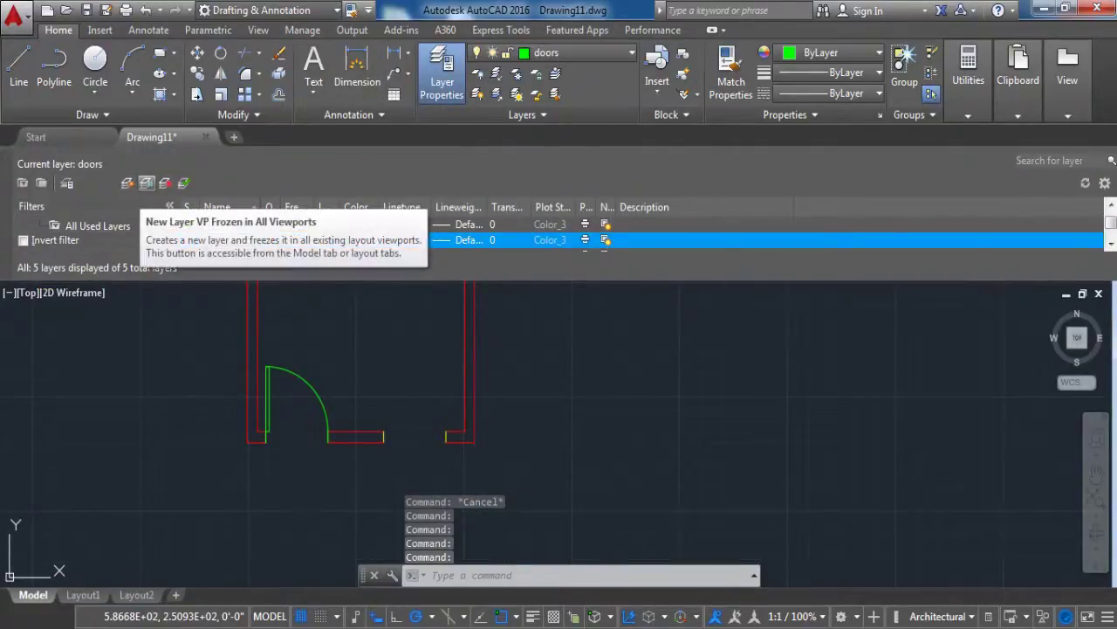
text(window)
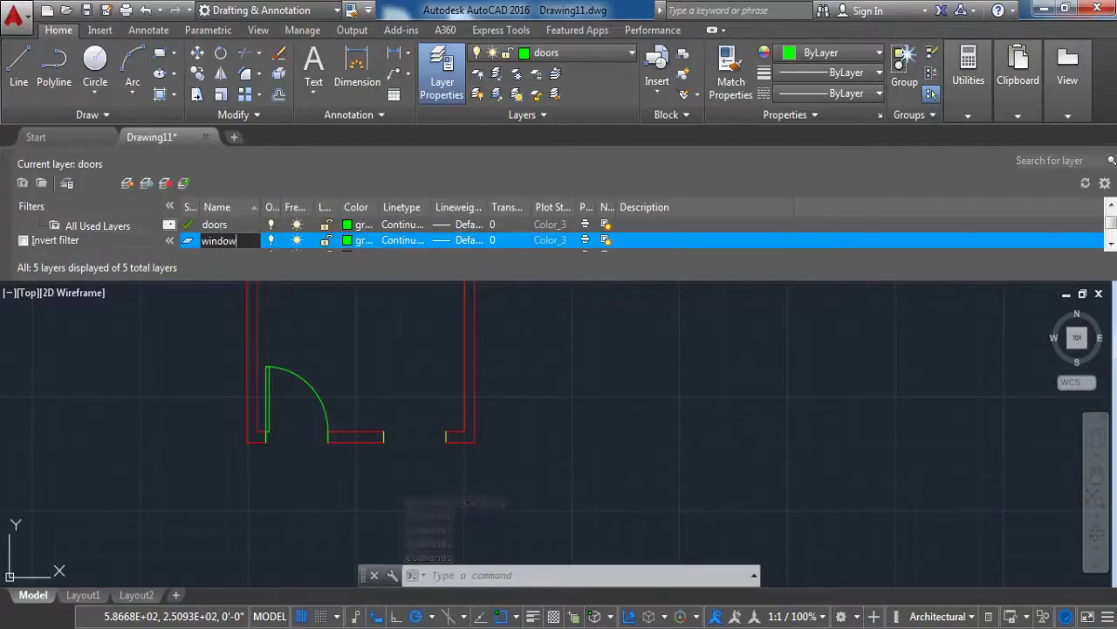
key(Return)
click(358, 240)
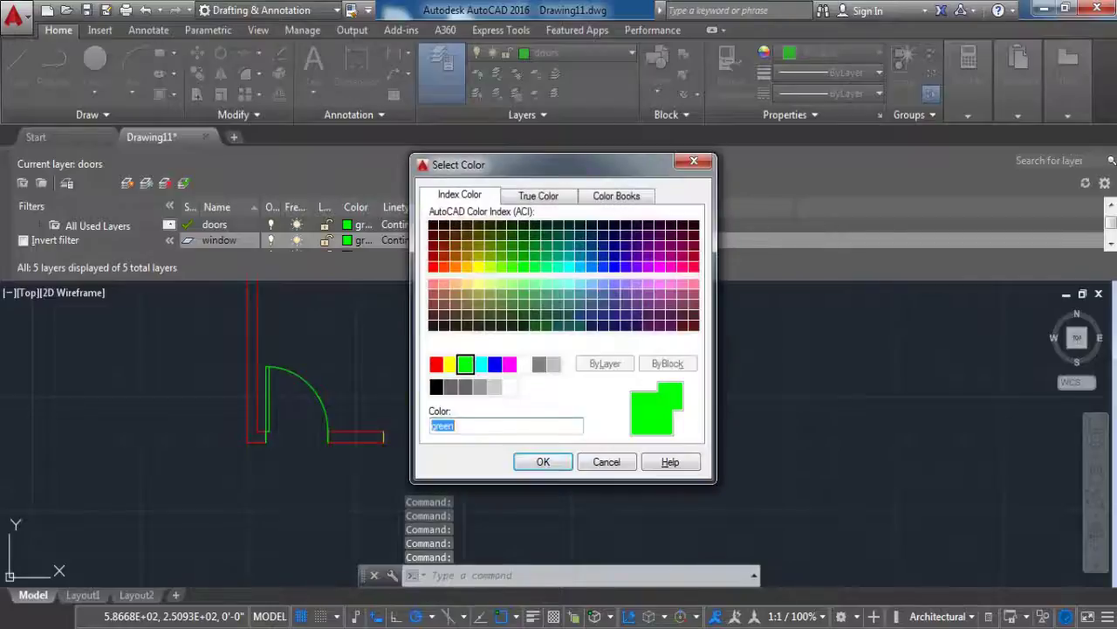
text(blue)
click(543, 462)
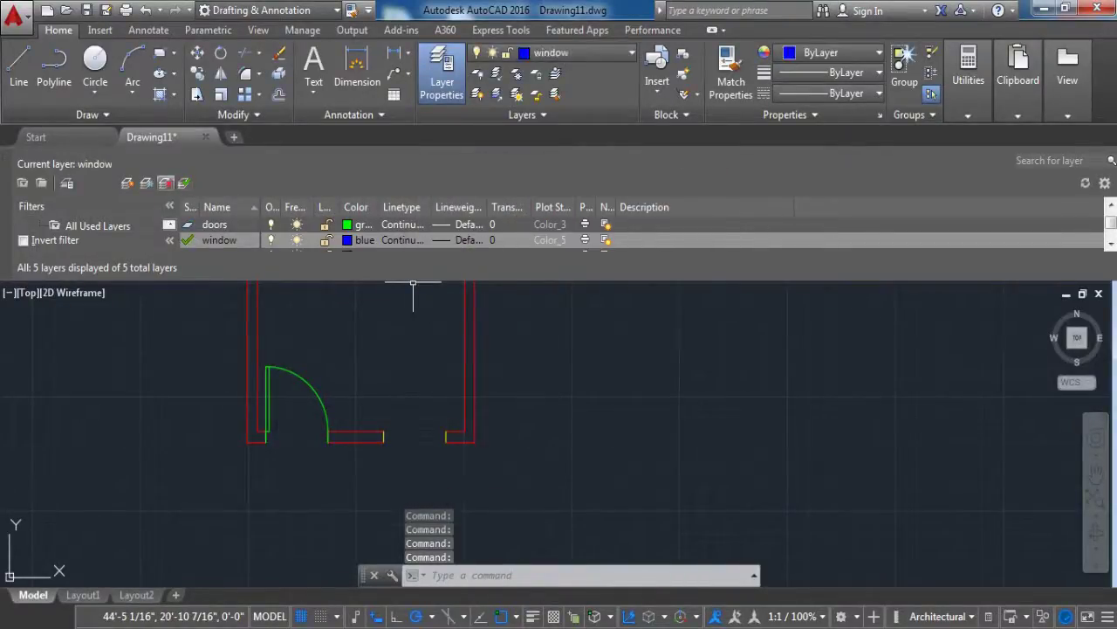
click(5, 161)
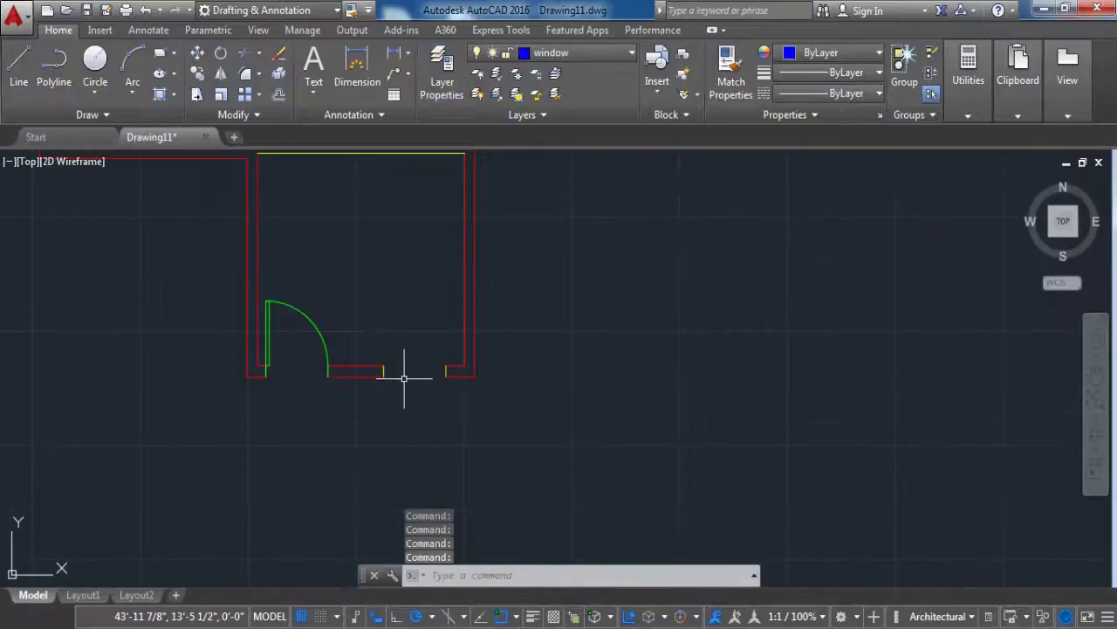
Step: Insert a window block from the architectural tool palette and move it by its end onto the left jamb's midpoint in the bottom wall's right opening
key(ctrl+3)
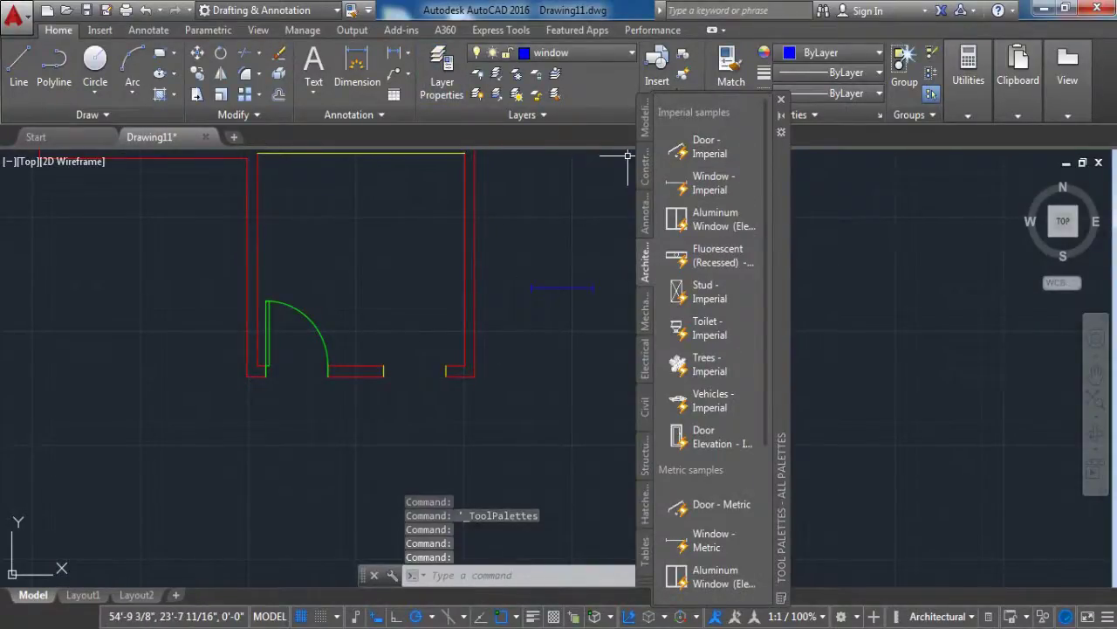
key(ctrl+3)
click(620, 319)
click(526, 242)
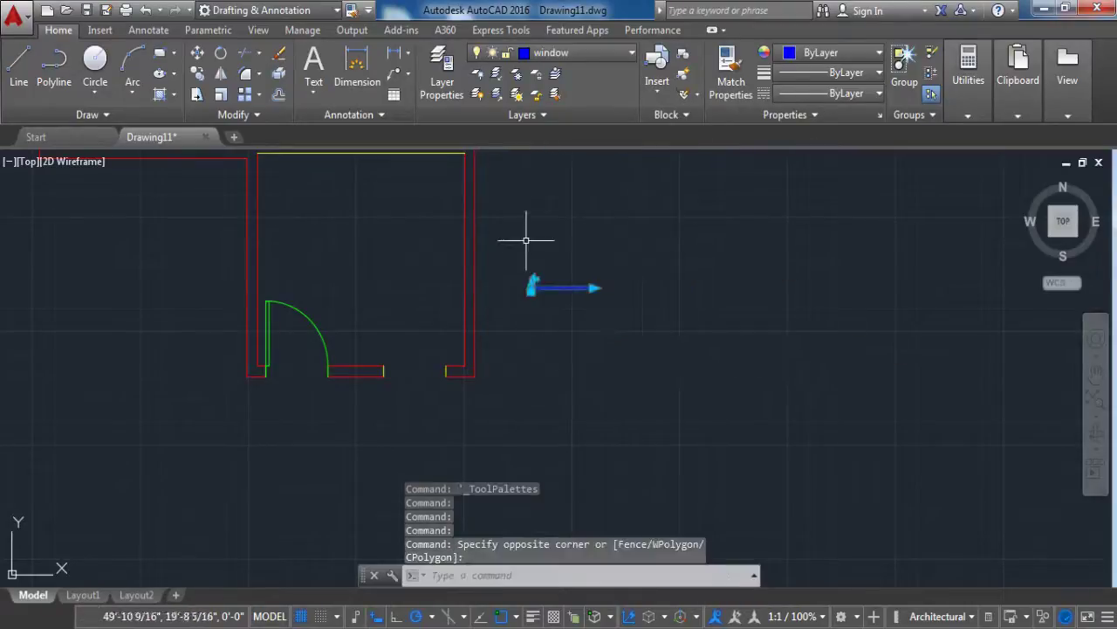
text(m)
key(Return)
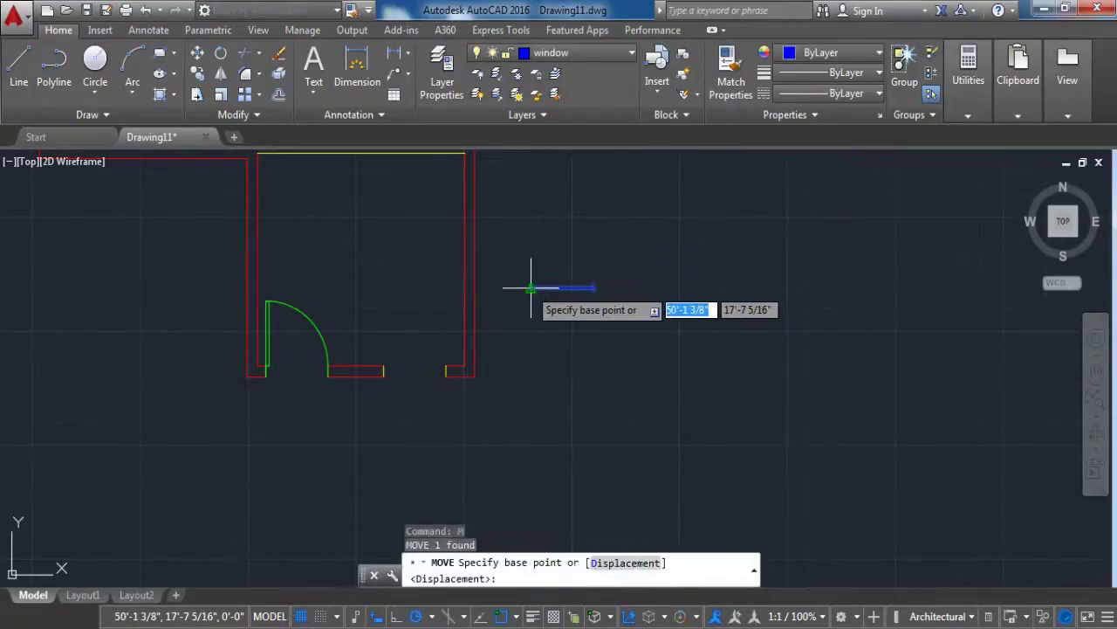
click(529, 288)
scroll(379, 374, up, 4)
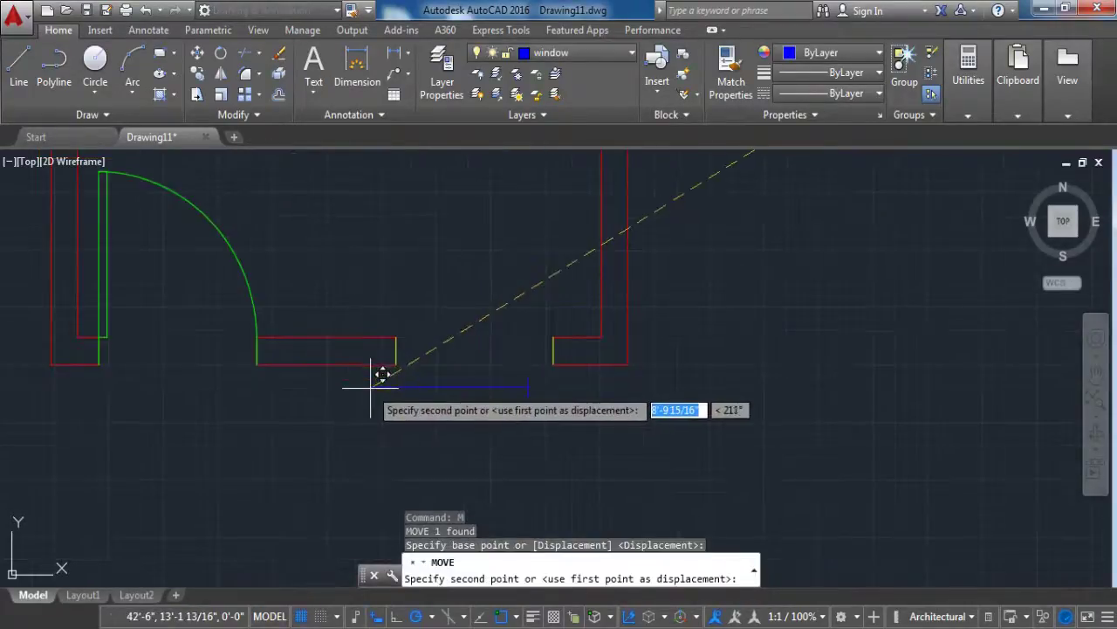
click(396, 351)
Step: Copy the bottom wall's window from its left end into the upper room, beside the upper opening in the left exterior wall
click(452, 349)
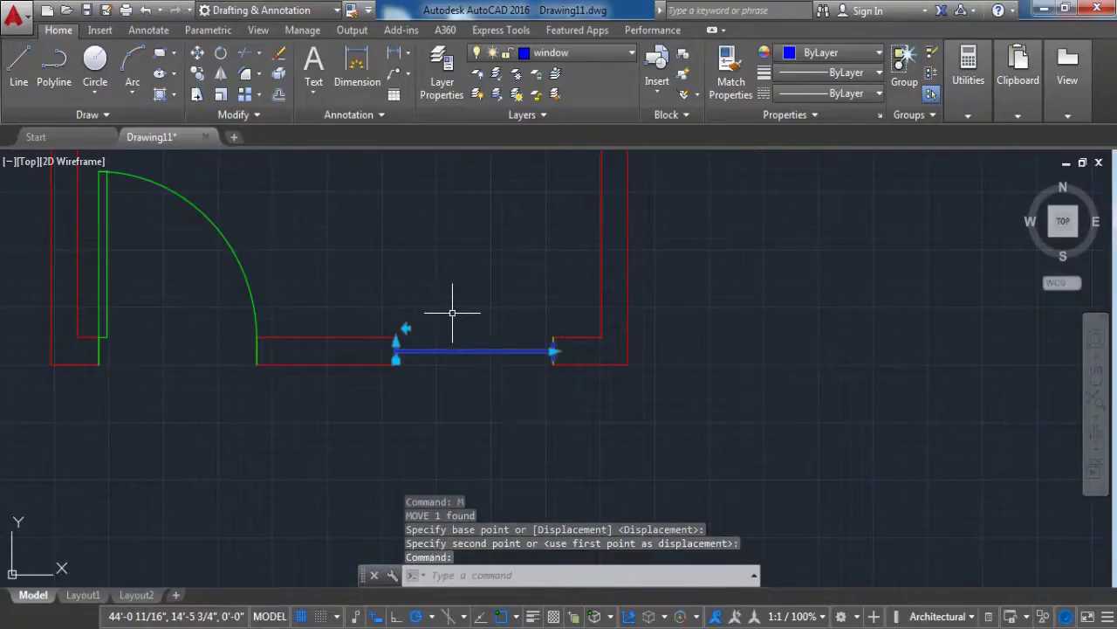
text(copy)
key(Return)
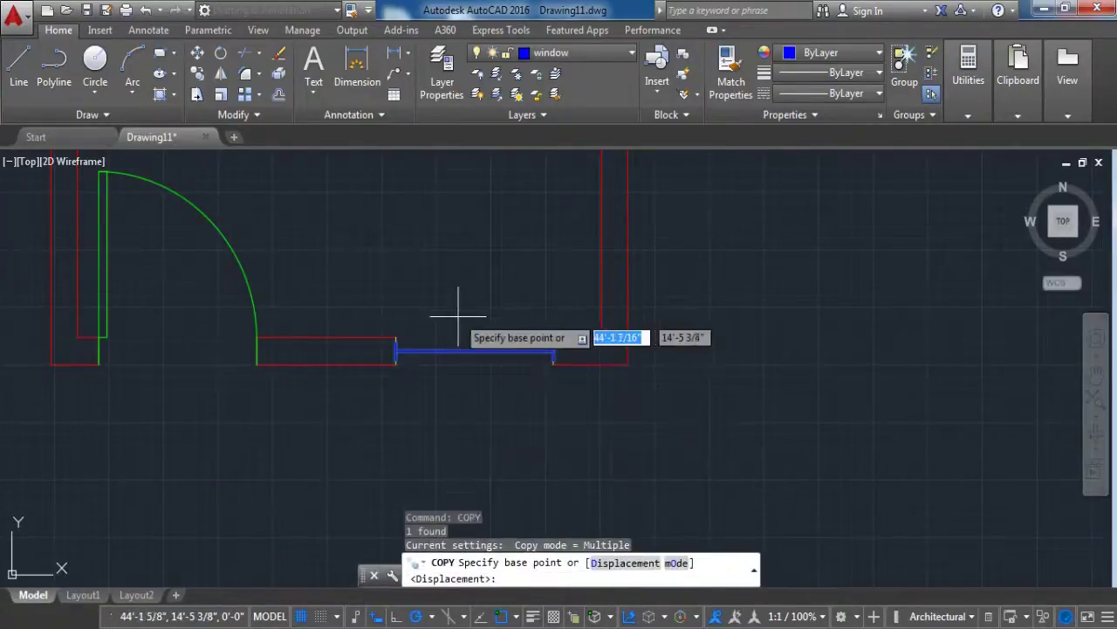
click(395, 351)
scroll(424, 279, down, 5)
scroll(297, 183, up, 6)
click(439, 214)
key(Escape)
Step: Rotate the copied window by 270° about its right end so it stands vertically
scroll(454, 205, up, 2)
click(613, 319)
click(391, 222)
text(ro)
key(Return)
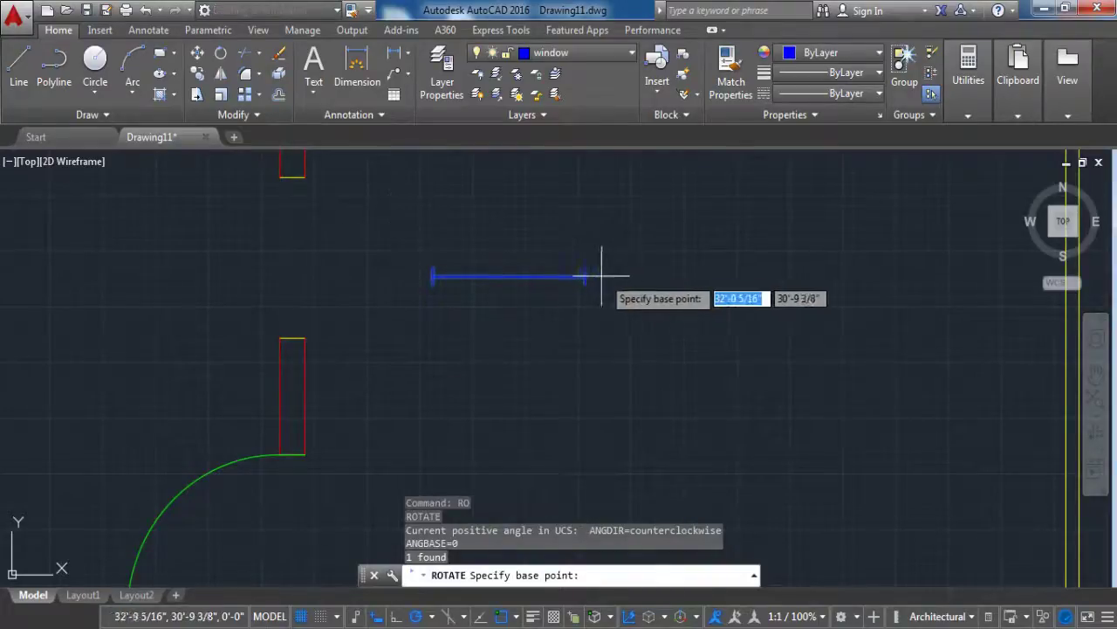
click(589, 278)
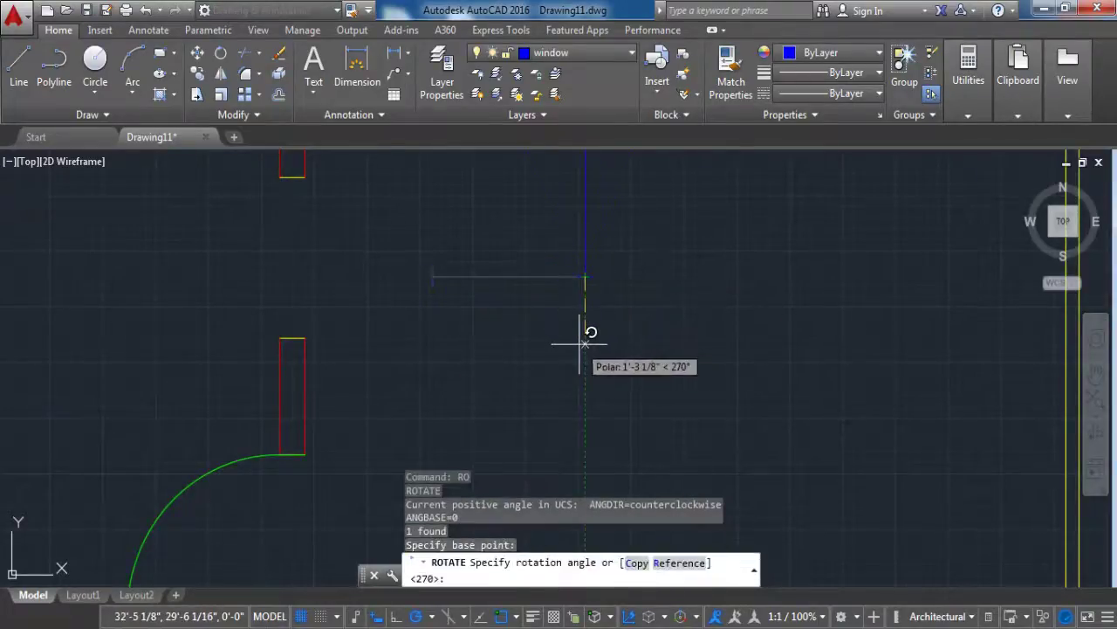
click(590, 345)
Step: Move the rotated window by its lower end onto the lower jamb's midpoint of the upper opening in the left exterior wall
scroll(636, 358, down, 3)
click(642, 358)
click(593, 310)
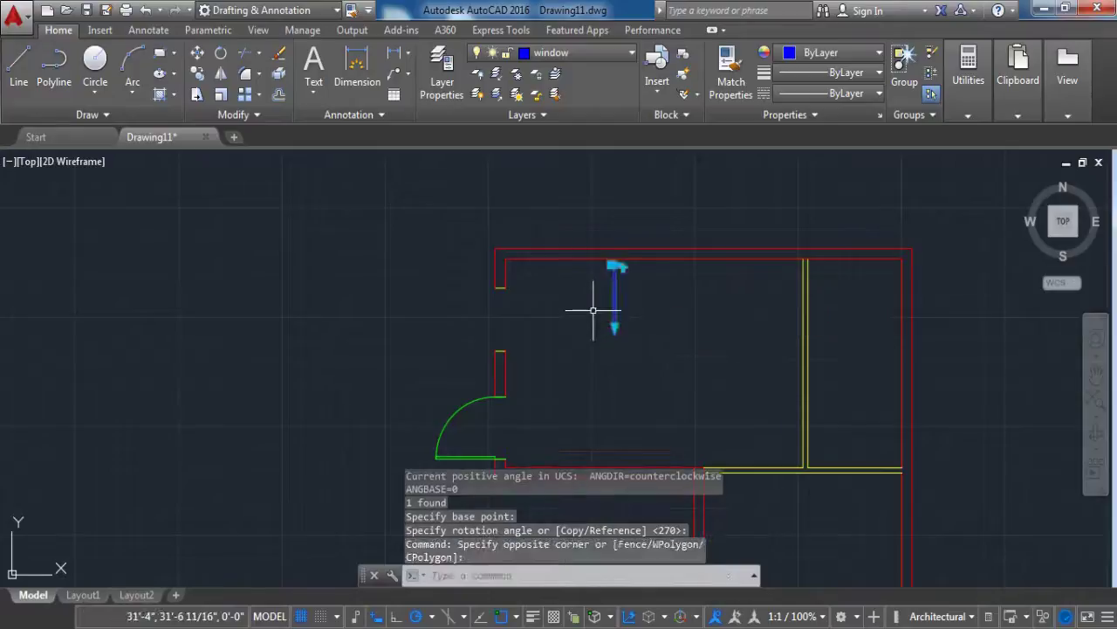
text(m)
key(Return)
scroll(602, 323, up, 3)
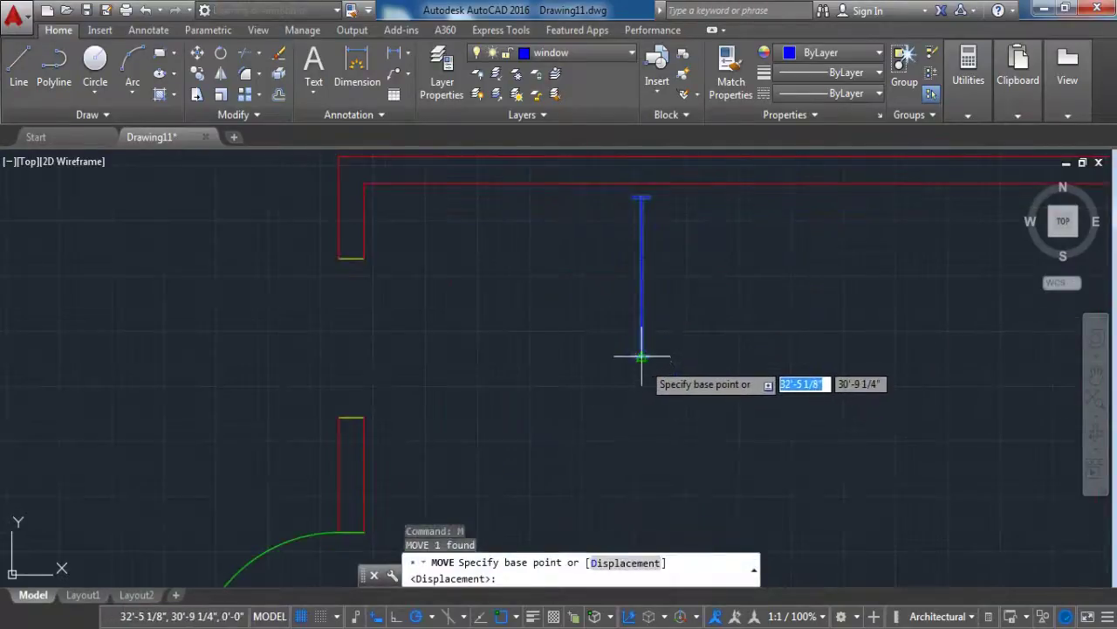
click(642, 356)
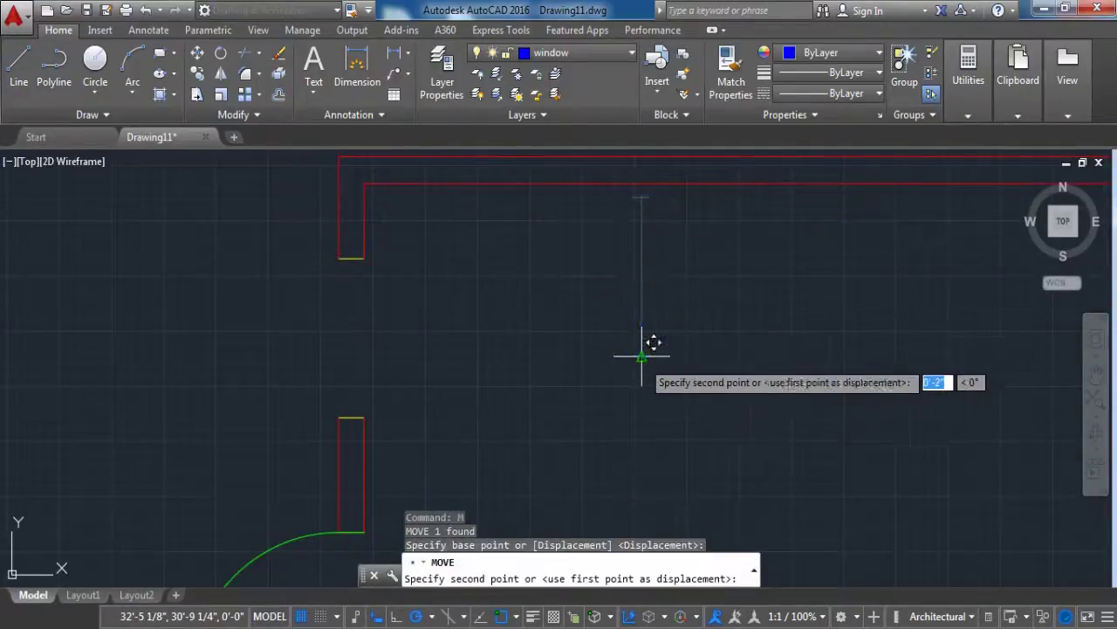
click(351, 414)
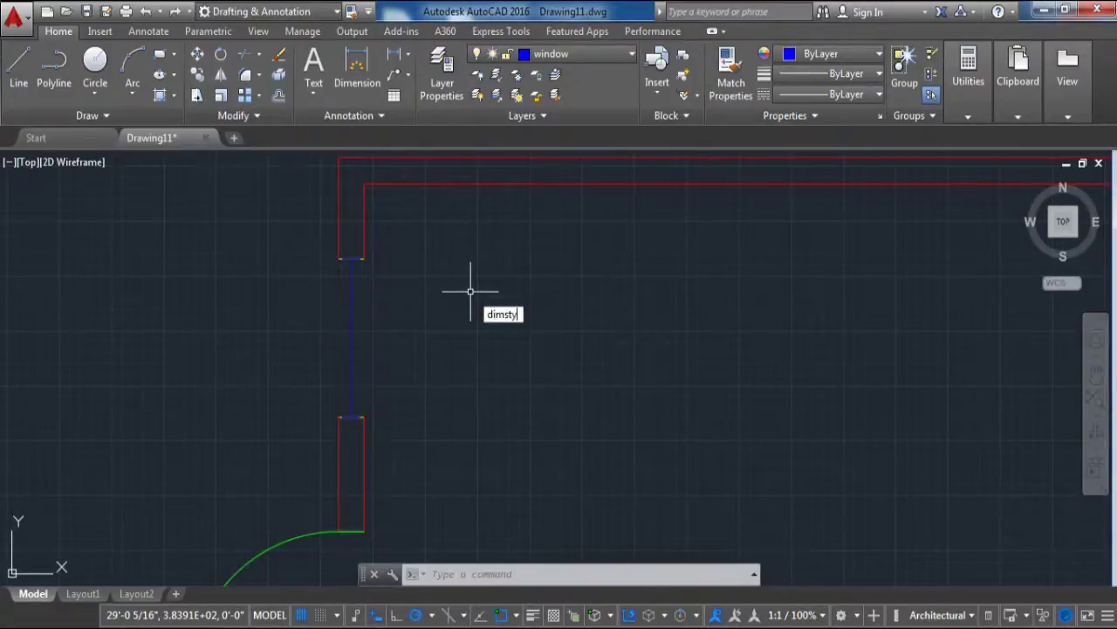
Step: Create a dimension style named new, based on Standard and used for all dimensions
key(Return)
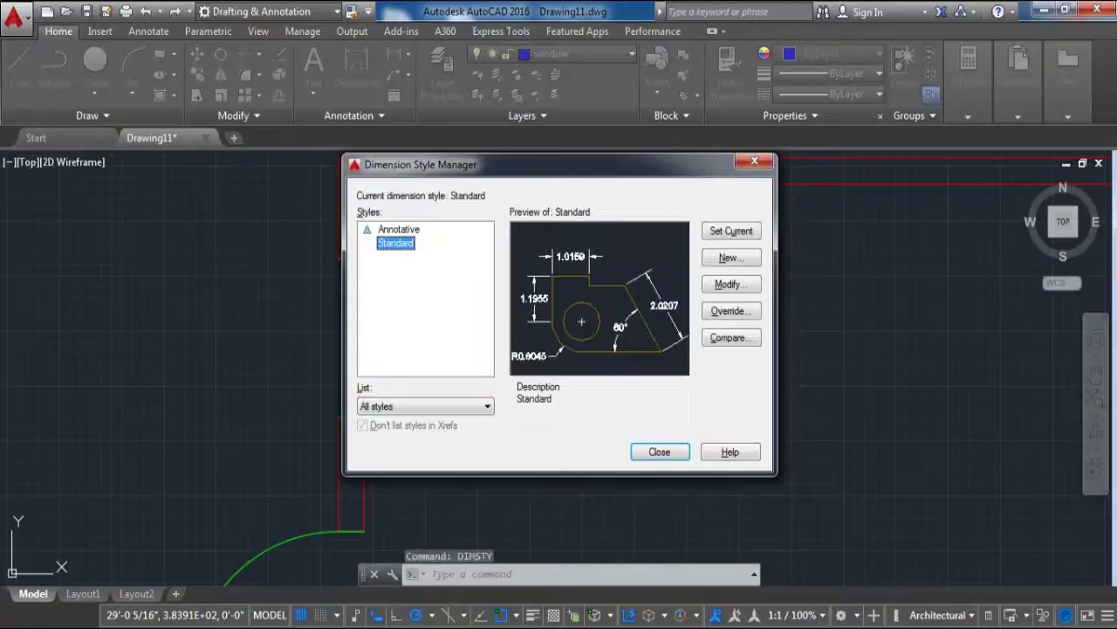
key(alt+n)
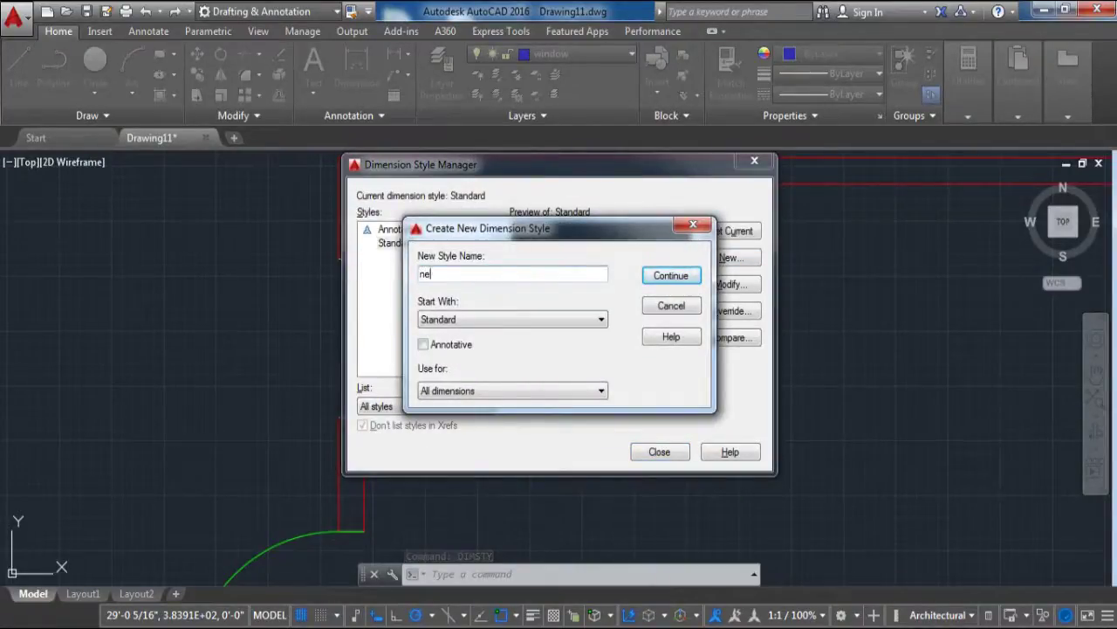
key(Return)
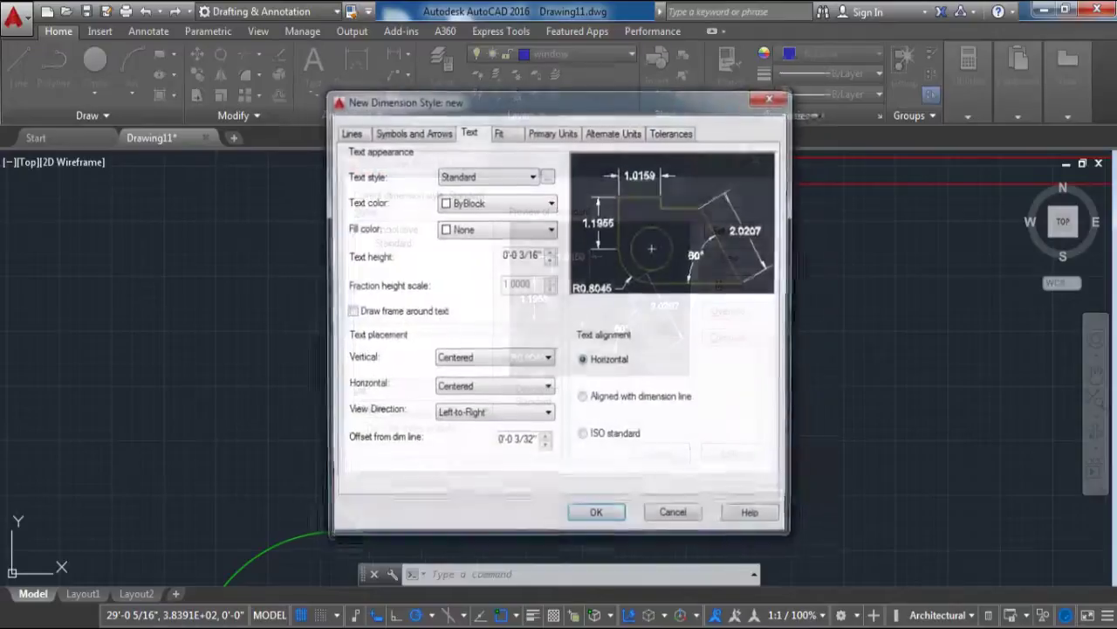
Step: Set the new style's dimension line color to Magenta and suppress both extension lines
key(ctrl+shift+Tab)
key(ctrl+shift+Tab)
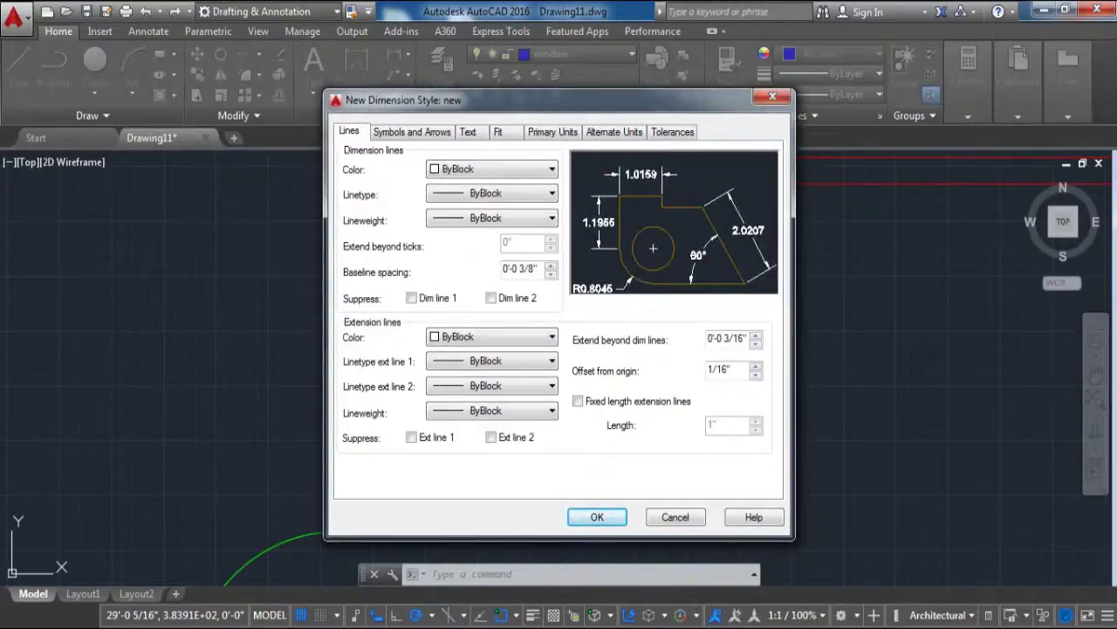
key(alt+Down)
key(Down)
key(Down)
key(Down)
key(Down)
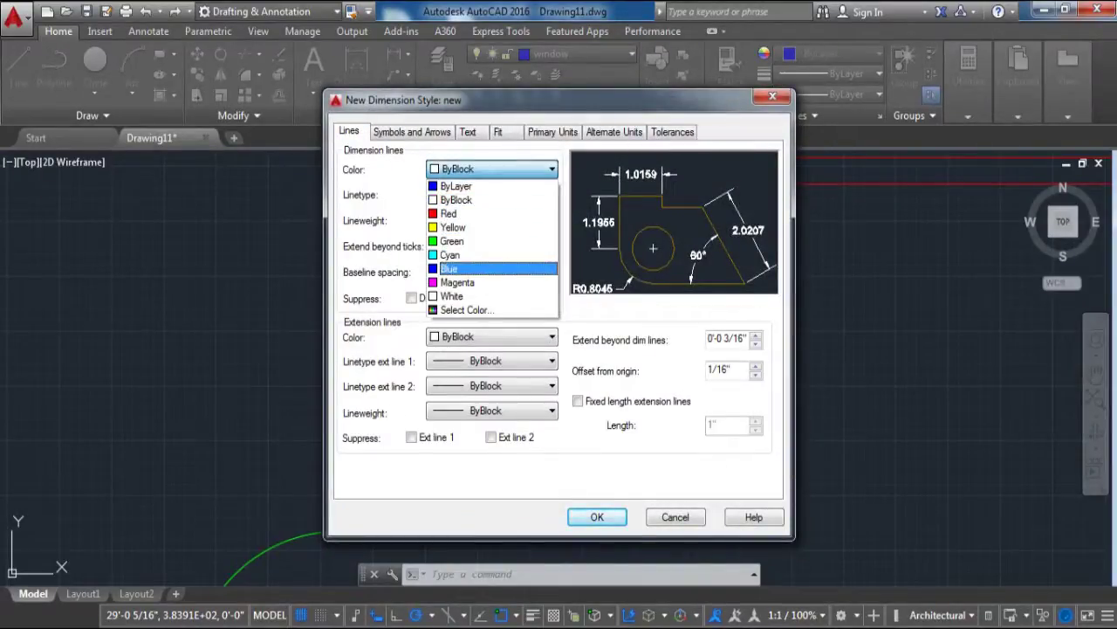
key(Return)
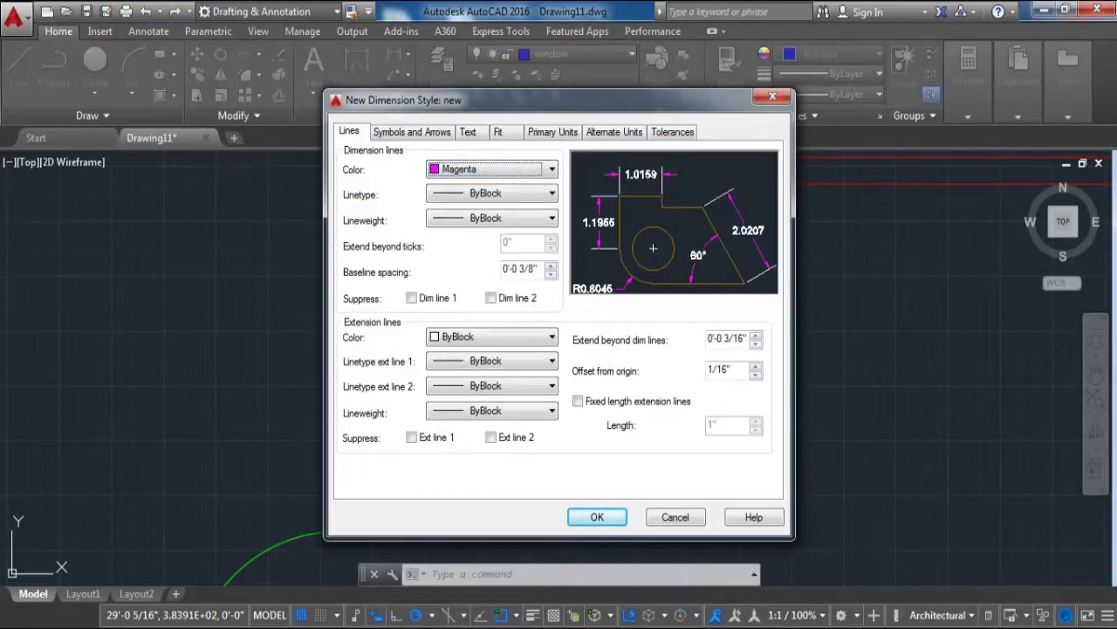
key(alt+1)
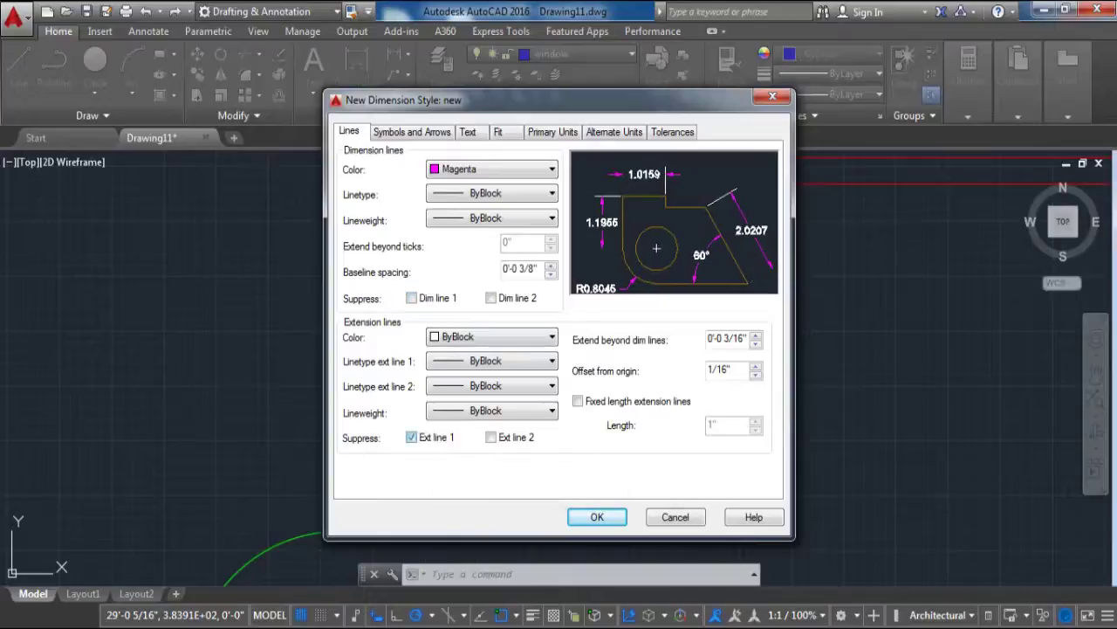
Step: Set the new style's first and second arrowheads to Architectural tick with an arrow size of 5"
key(ctrl+Tab)
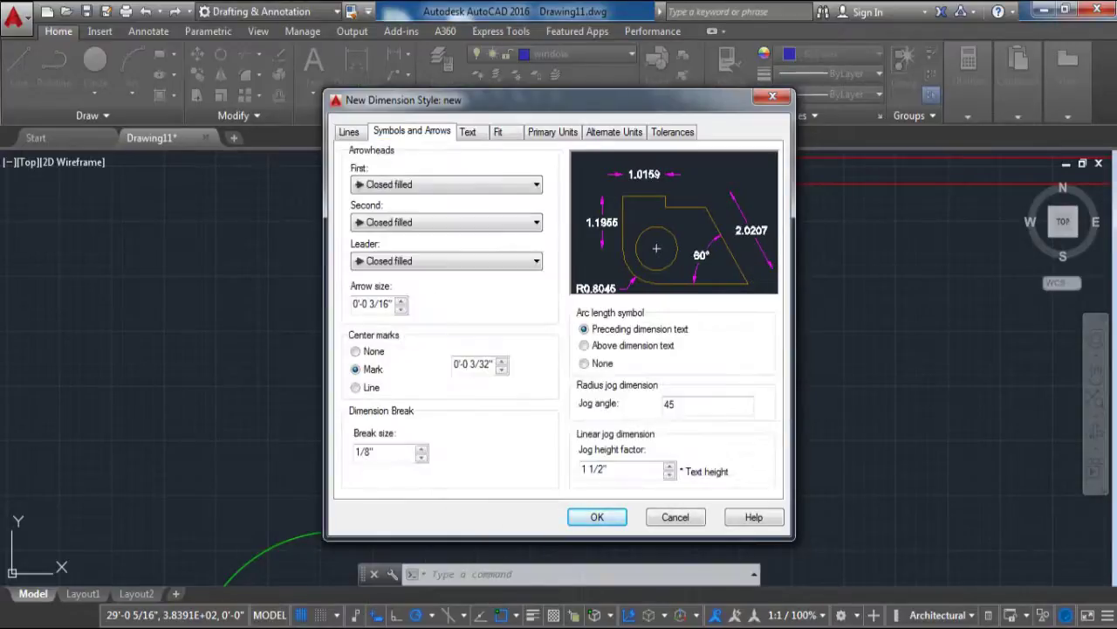
key(alt+Down)
key(Down)
key(Down)
key(Down)
key(Down)
key(Return)
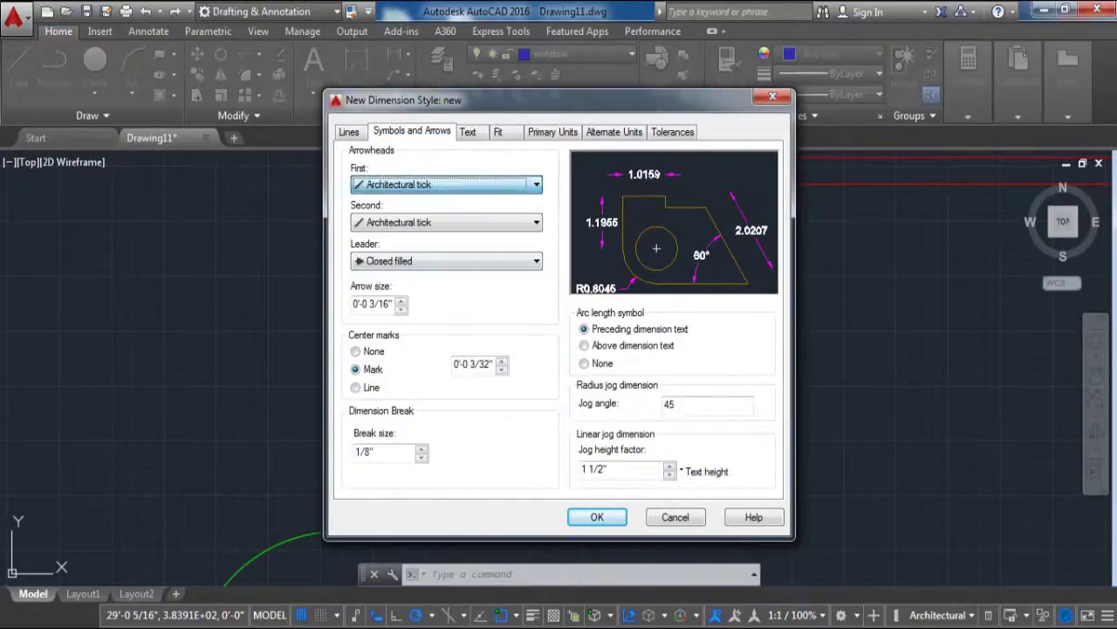
key(Tab)
key(Tab)
key(Tab)
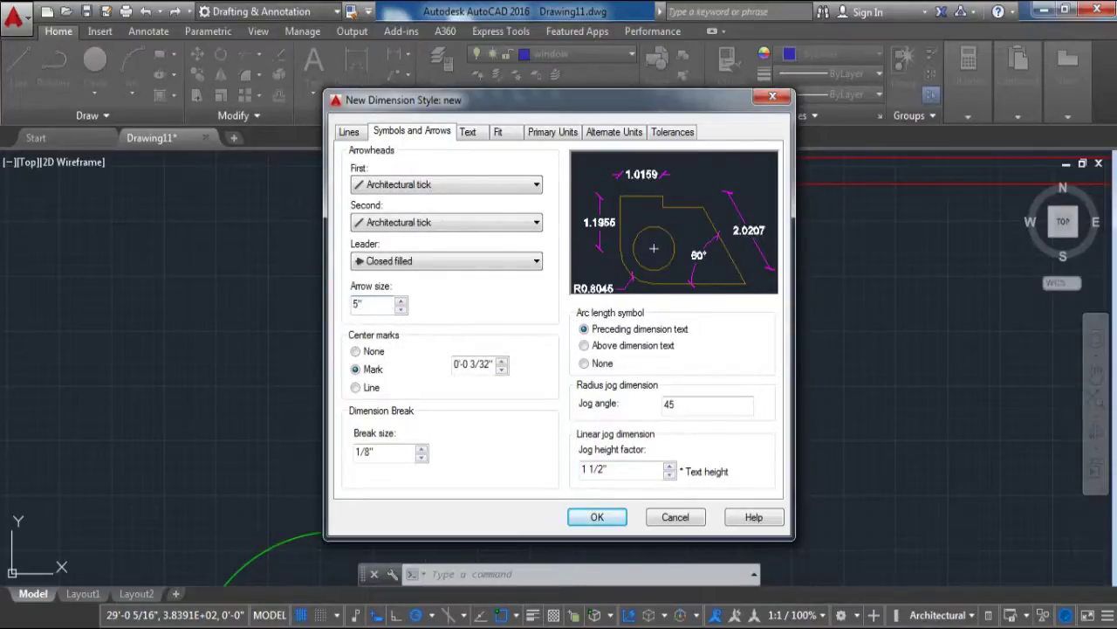
Step: Set the new style's dimension text color to Magenta and its text height to 5"
key(ctrl+Tab)
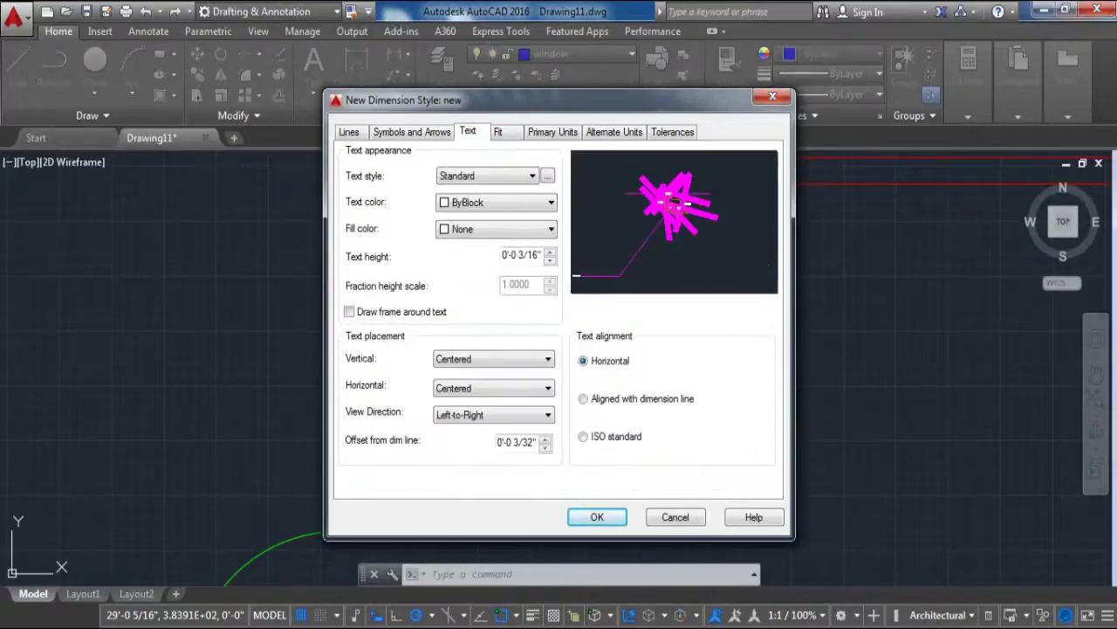
key(Tab)
key(Tab)
key(Tab)
key(alt+Down)
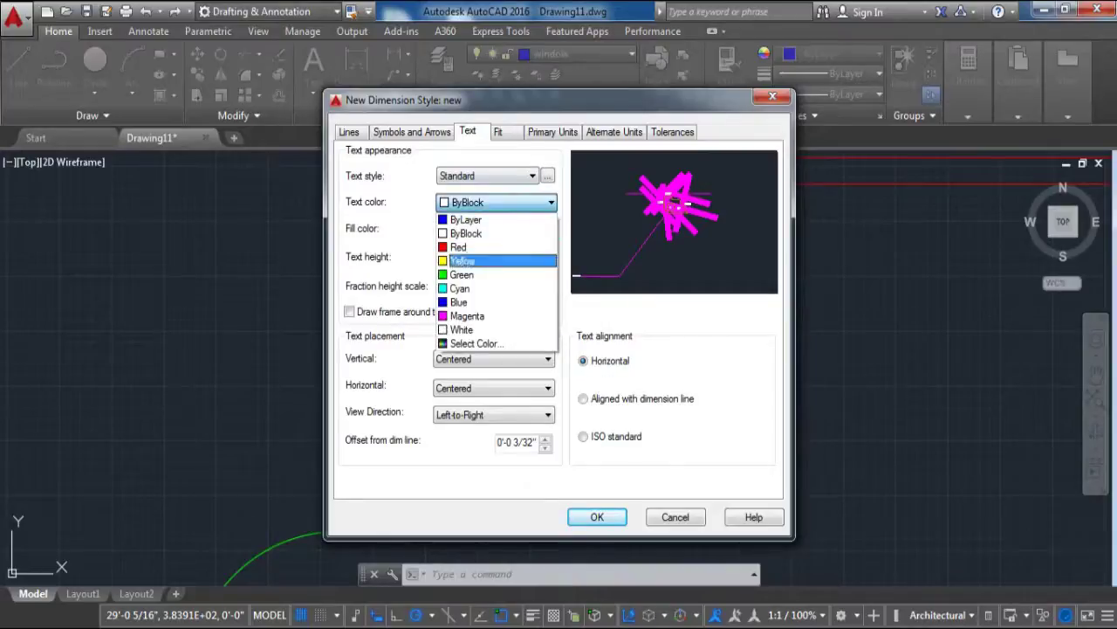
key(Return)
key(Tab)
key(Tab)
key(Tab)
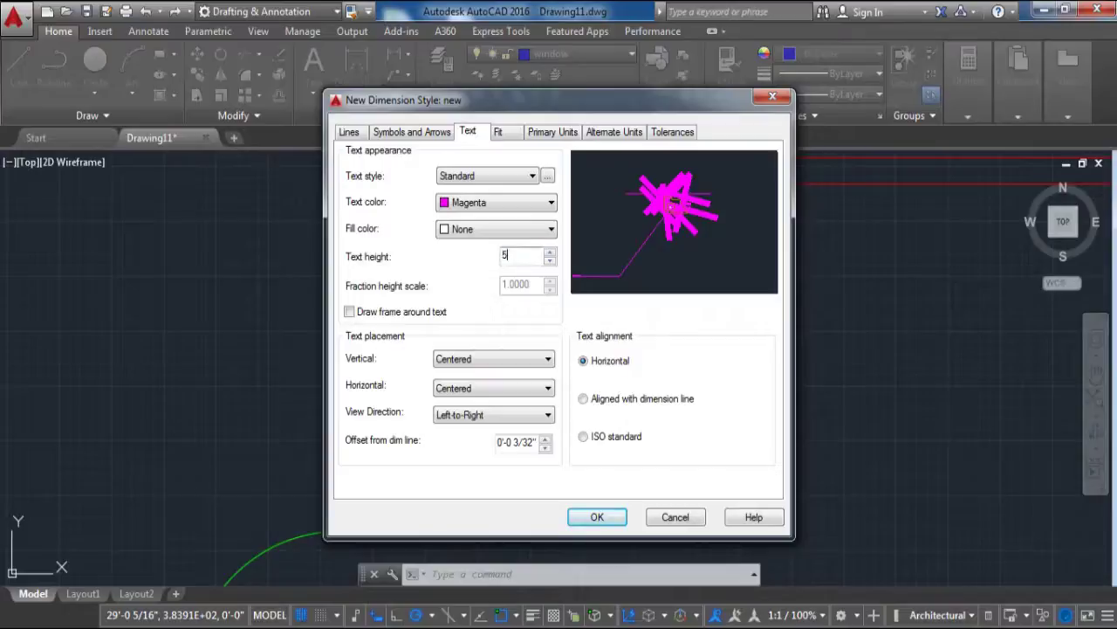
Step: Set the new style's linear unit format to Architectural with a precision of 0'-0 1/2"
key(ctrl+Tab)
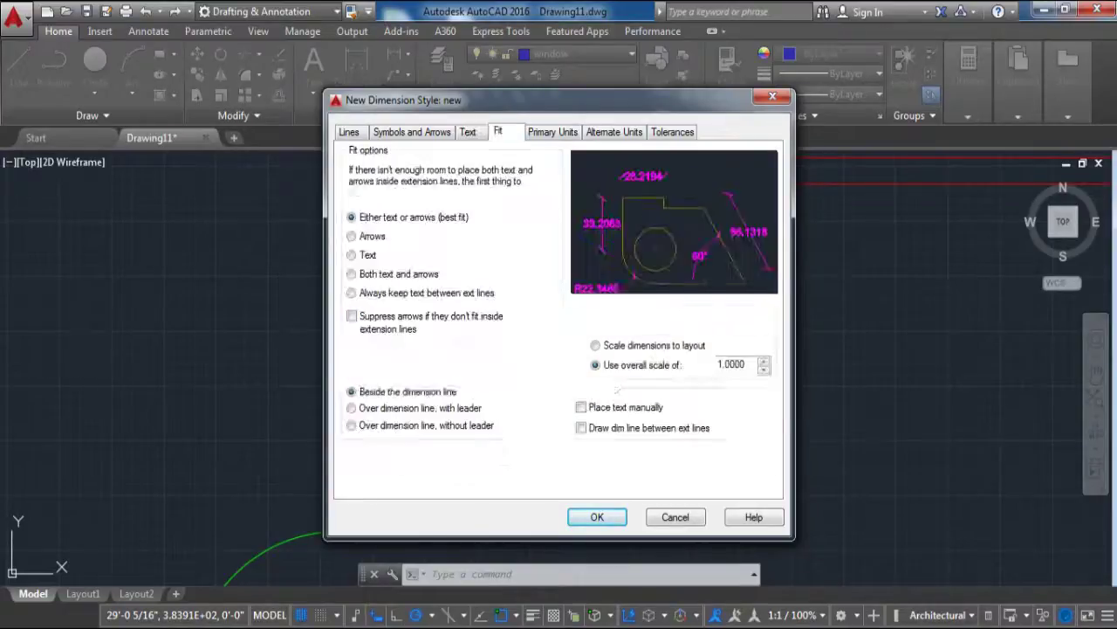
key(ctrl+Tab)
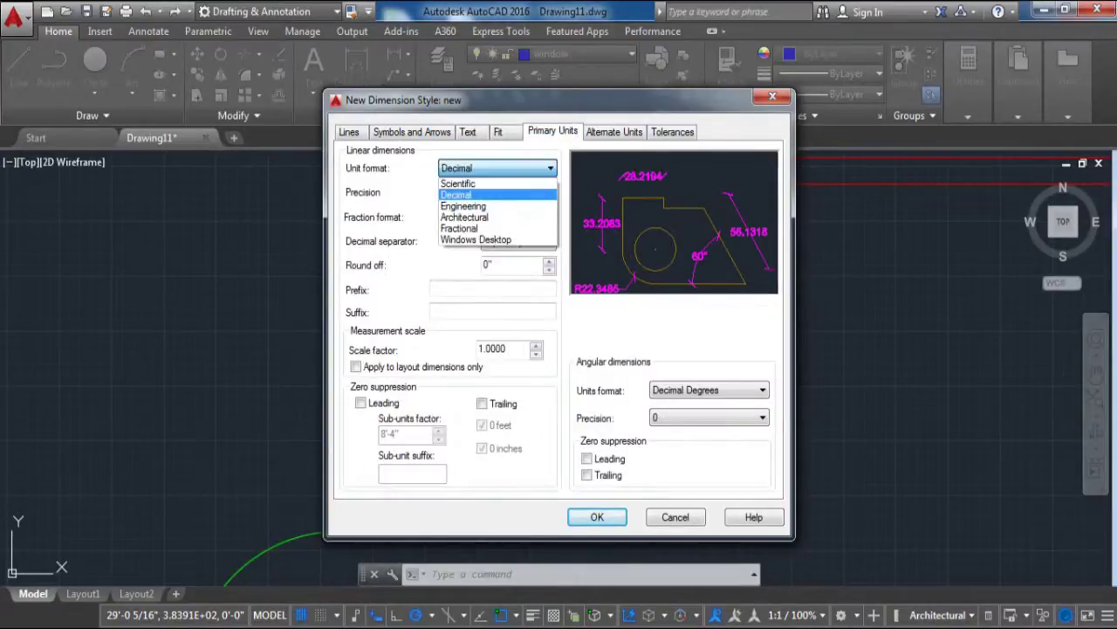
key(Down)
key(Down)
key(Return)
key(Tab)
key(alt+Down)
key(Up)
key(Up)
key(Up)
key(Return)
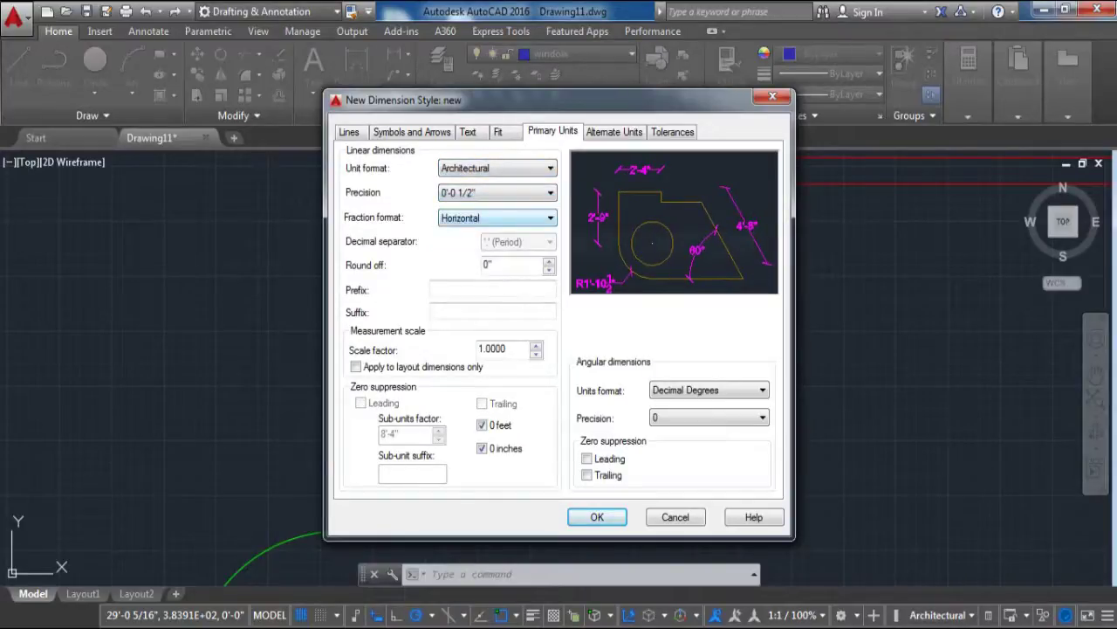
Step: Accept the new dimension style's settings and close the Dimension Style Manager
key(Return)
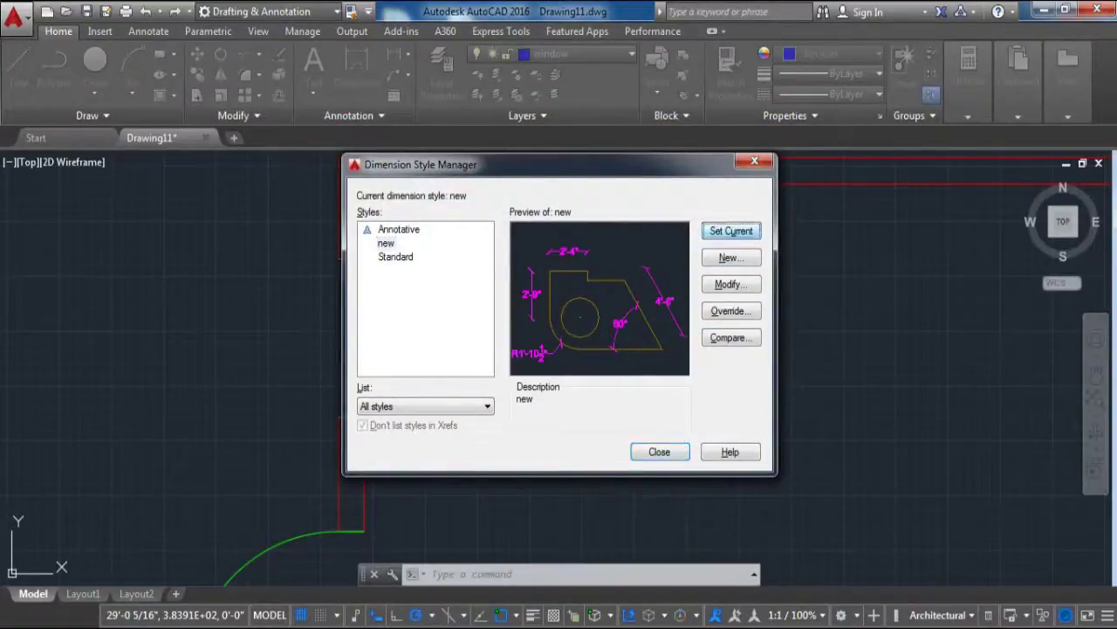
key(Return)
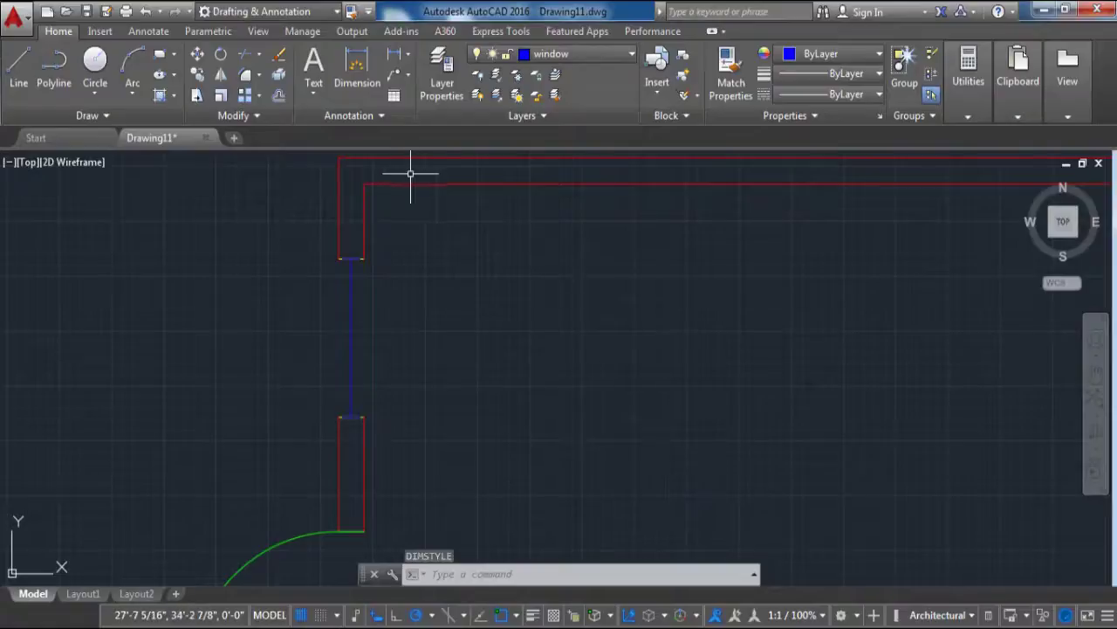
Step: Add a linear dimension across the full outer length of the plan's top wall, placed above the wall
click(148, 31)
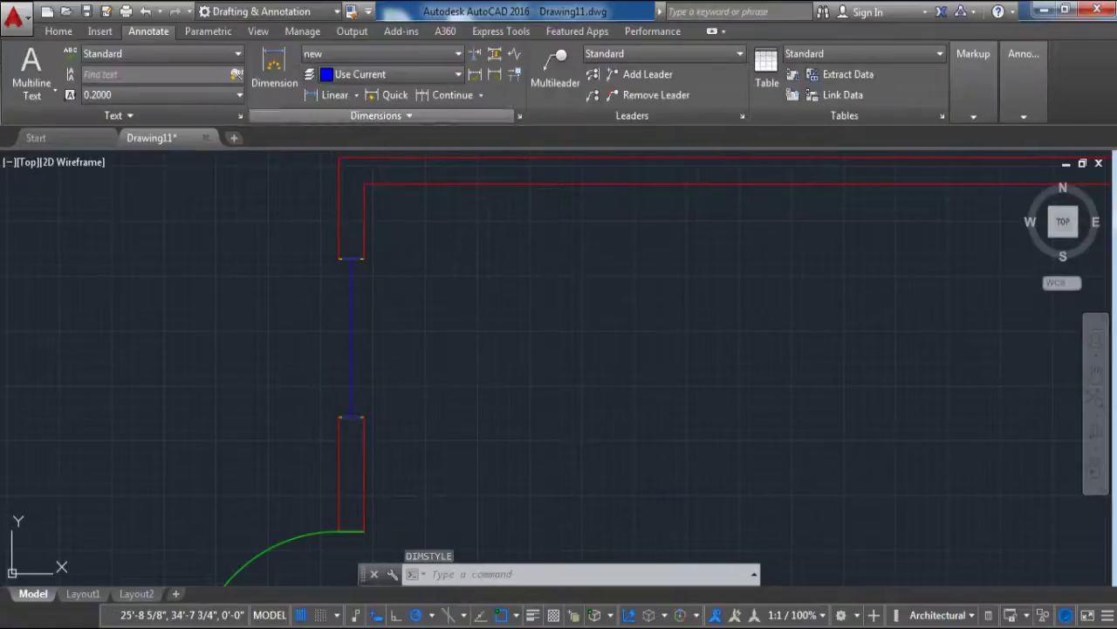
click(330, 95)
scroll(395, 293, down, 4)
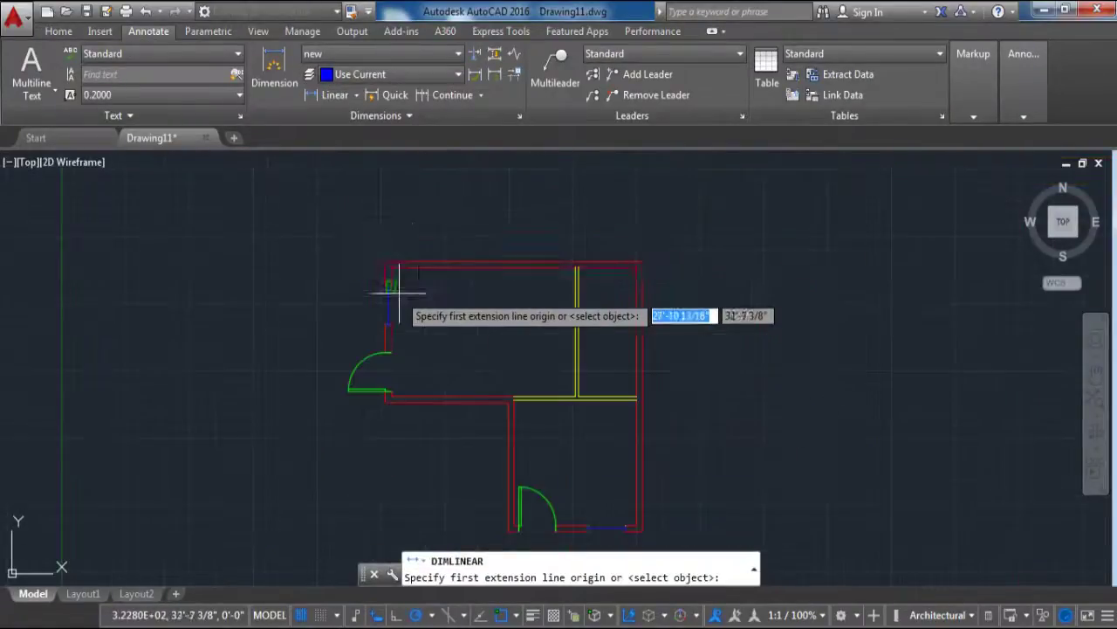
scroll(407, 232, up, 1)
click(370, 273)
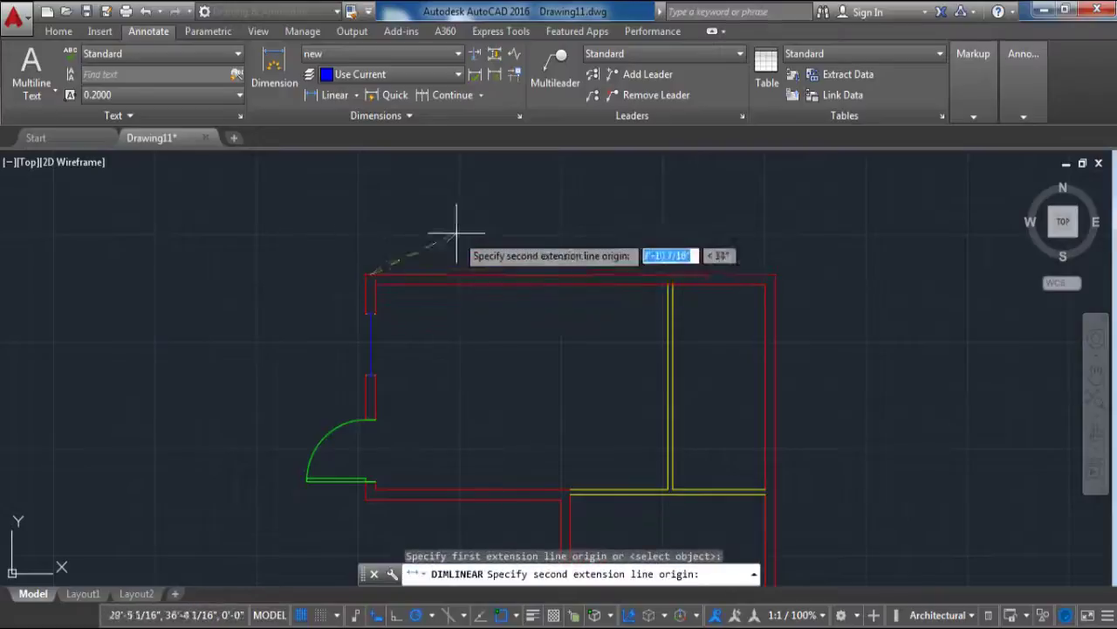
click(777, 262)
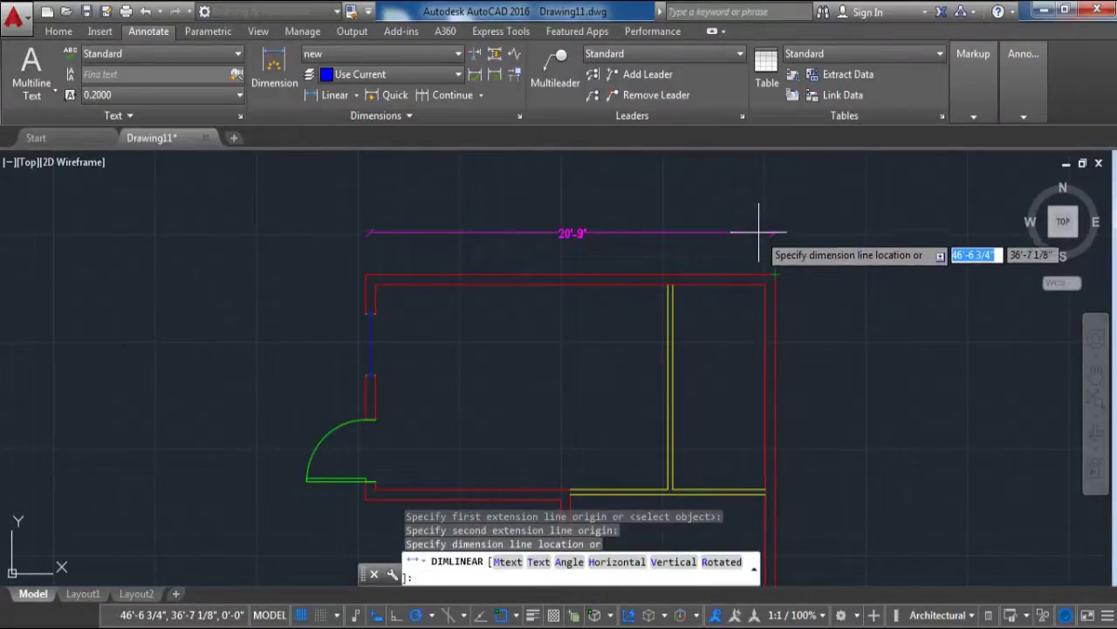
click(756, 232)
Step: Add a vertical linear dimension along the full outer height of the plan's right wall, placed outside it
key(Return)
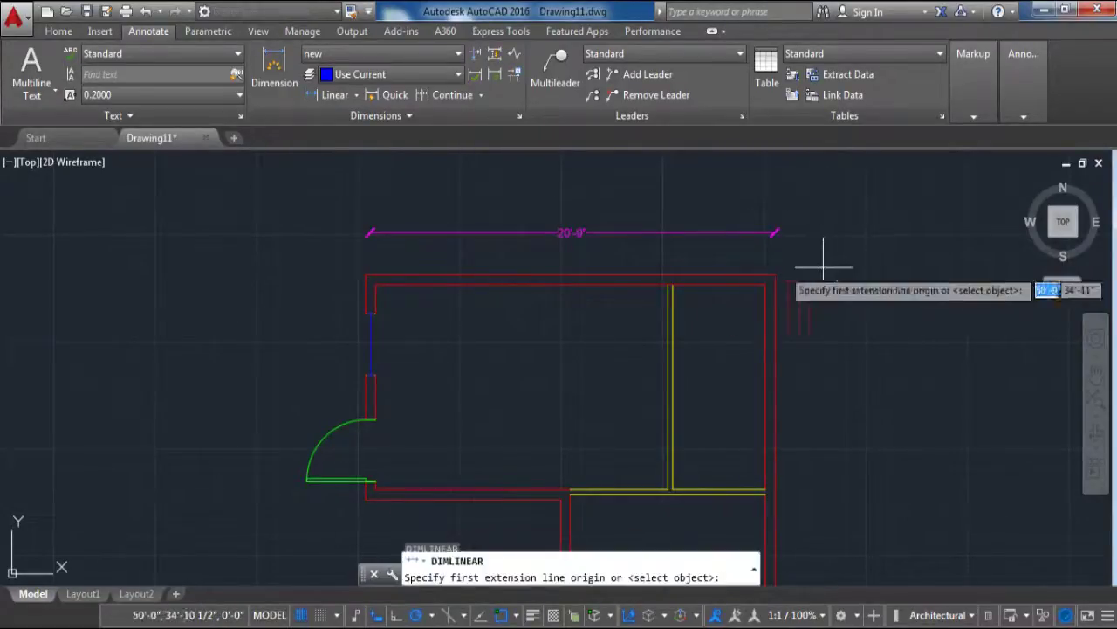
click(778, 255)
scroll(823, 270, down, 2)
scroll(815, 328, down, 2)
scroll(807, 401, up, 2)
click(808, 323)
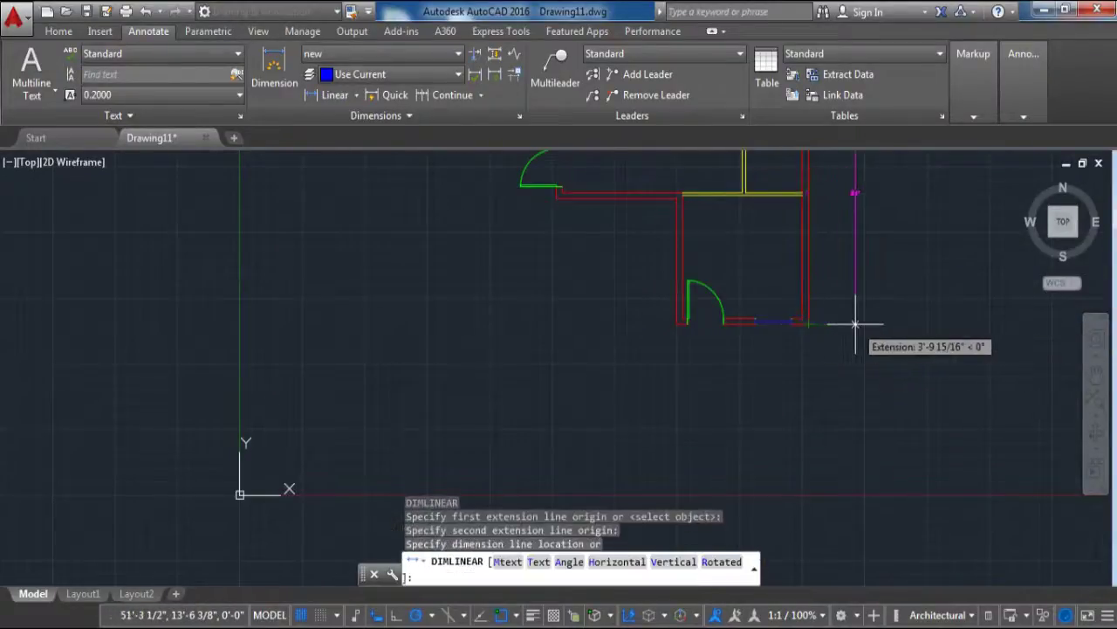
click(833, 324)
key(Return)
scroll(785, 297, up, 3)
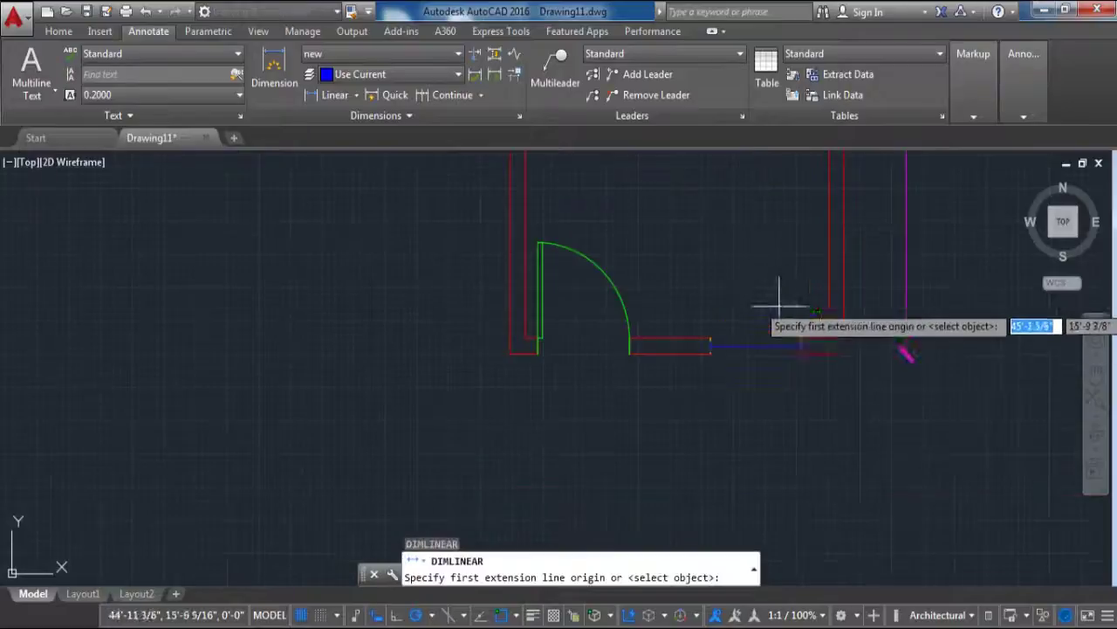
click(862, 363)
click(793, 363)
key(Escape)
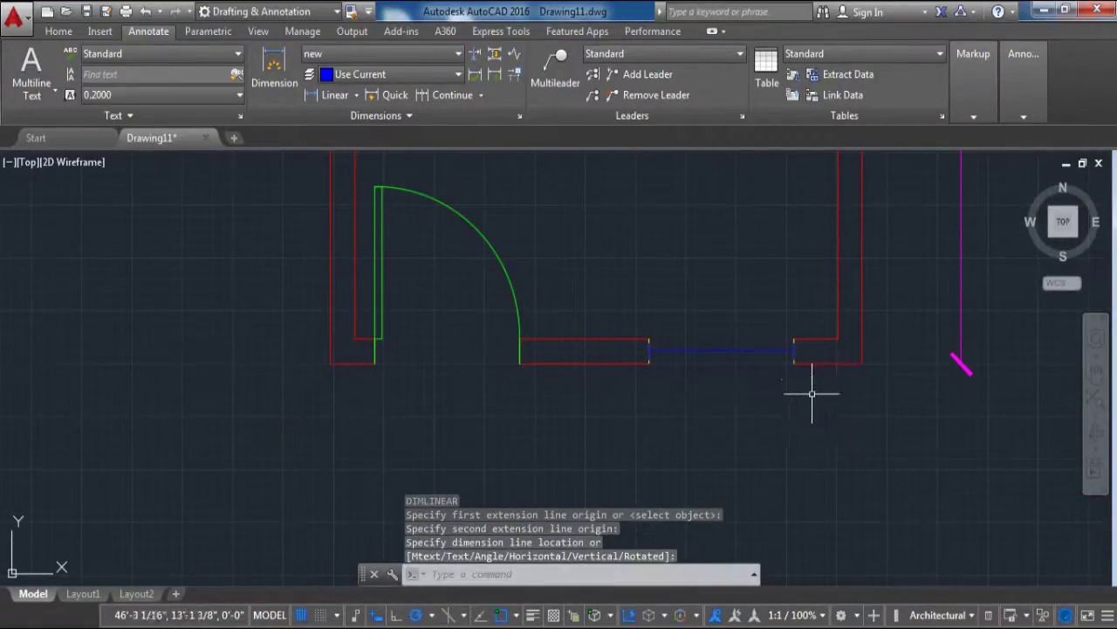
Step: Dimension the bottom wall from its right outer corner to the window and the window opening, aligned on one line below the wall
key(Return)
click(793, 341)
click(794, 363)
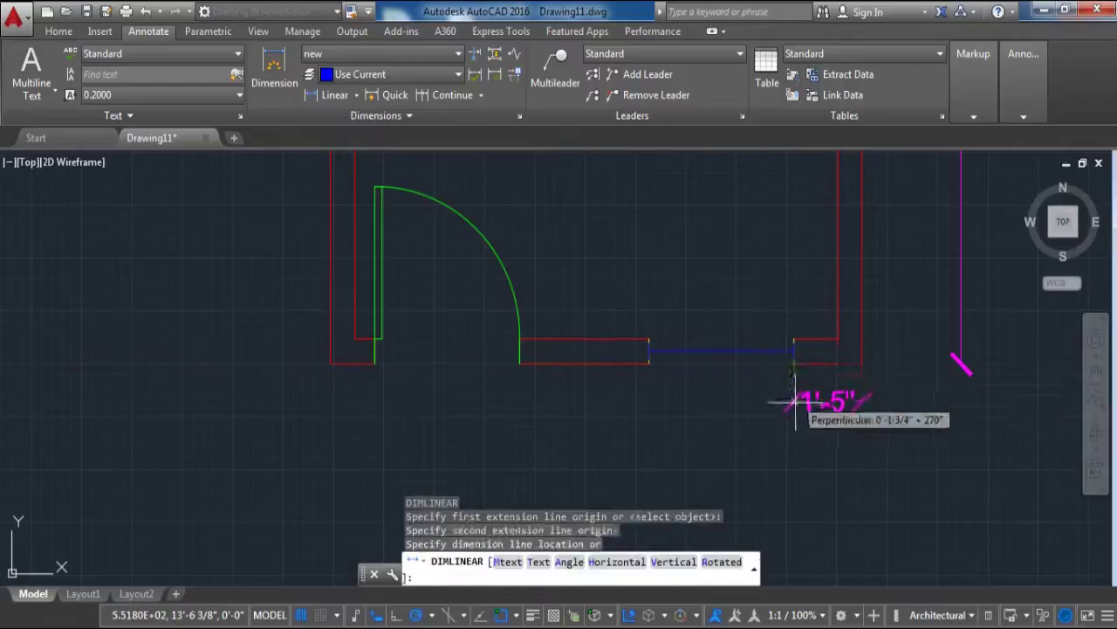
click(788, 429)
key(Return)
click(793, 340)
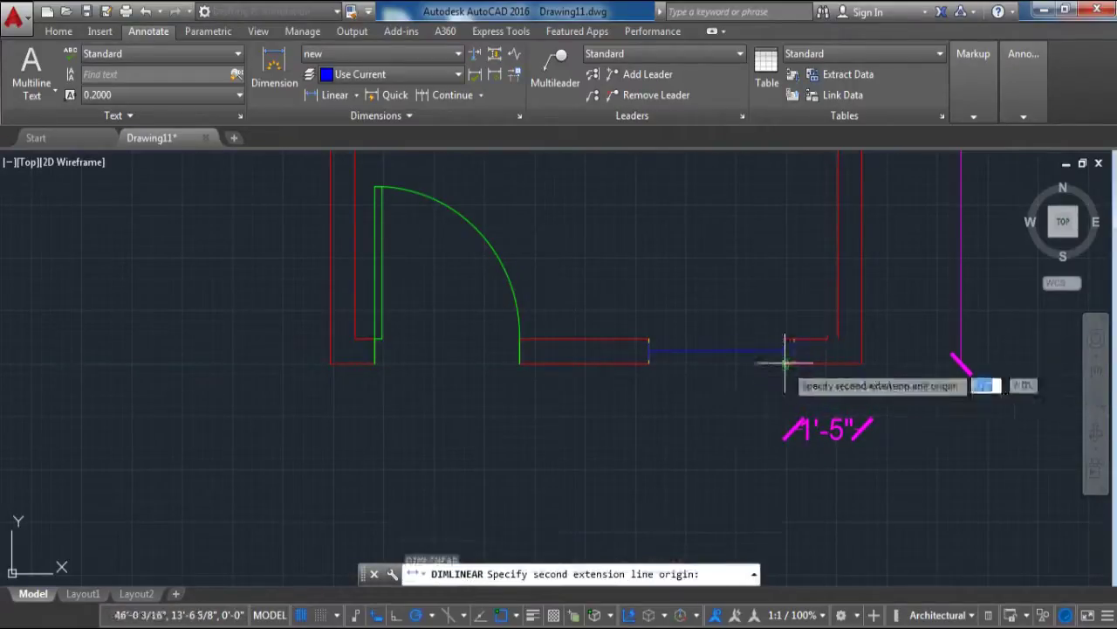
click(648, 362)
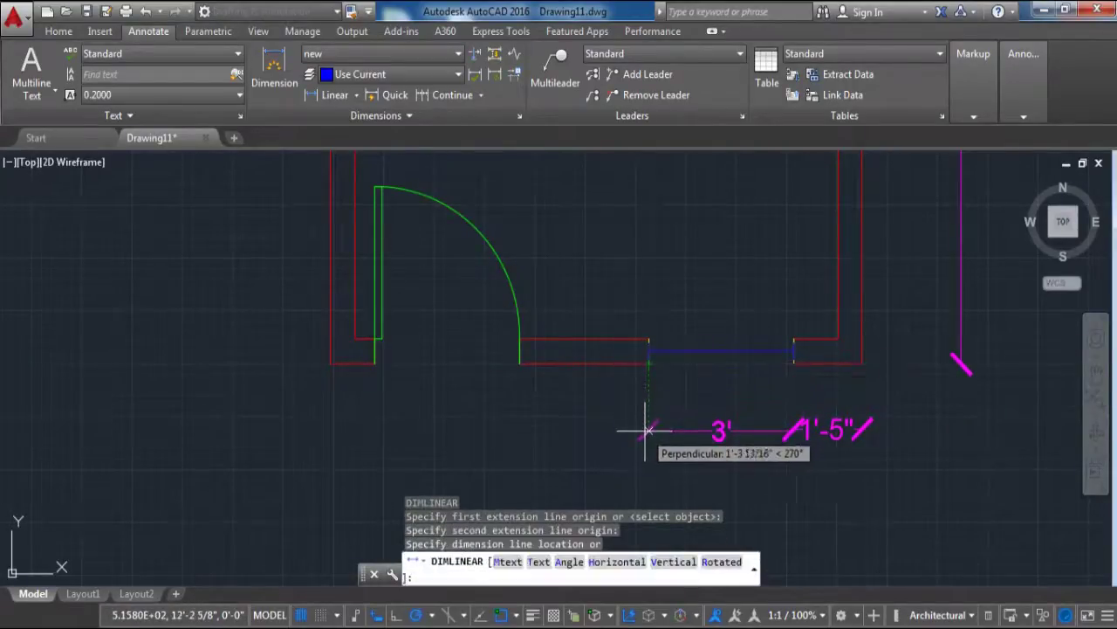
click(641, 429)
Step: Continue the bottom row with linear dimensions for the wall between window and door and for the door opening
key(Return)
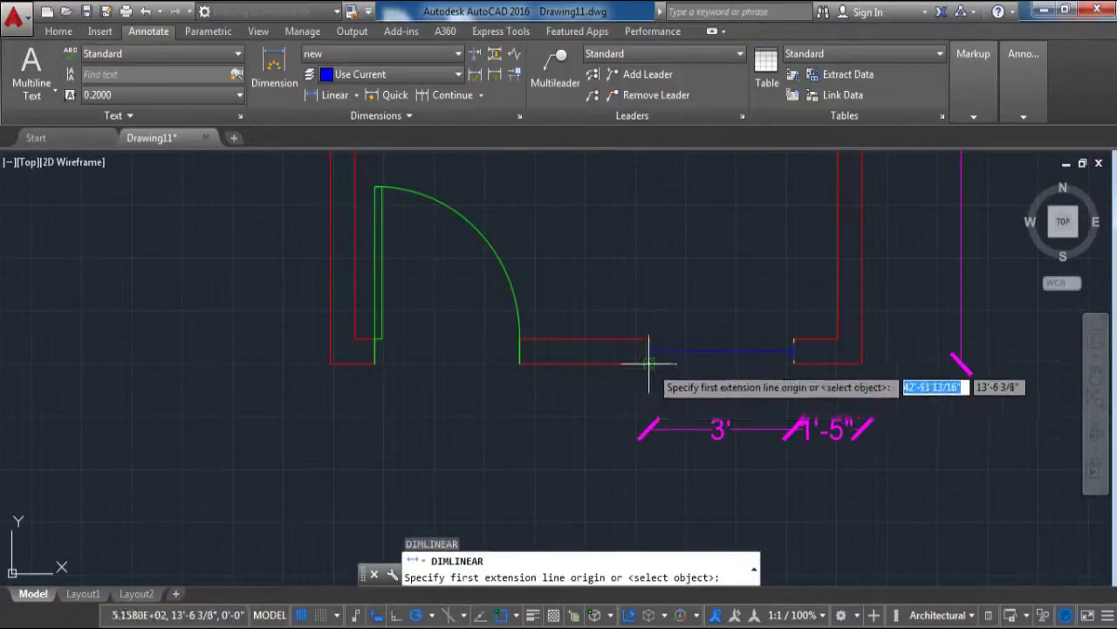
click(649, 362)
click(519, 362)
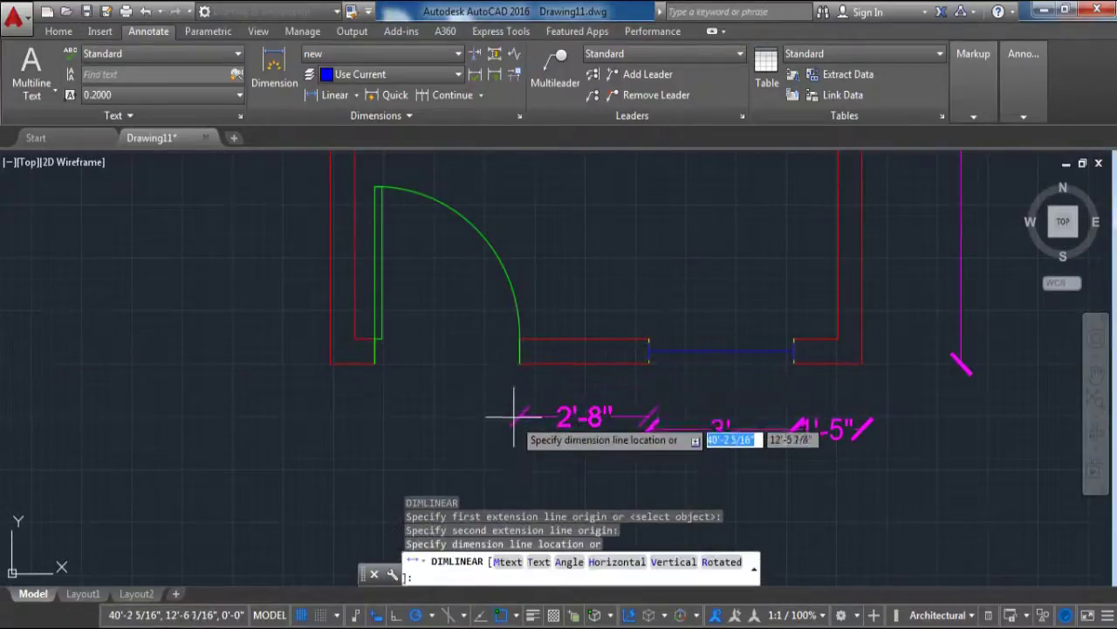
click(509, 408)
key(Return)
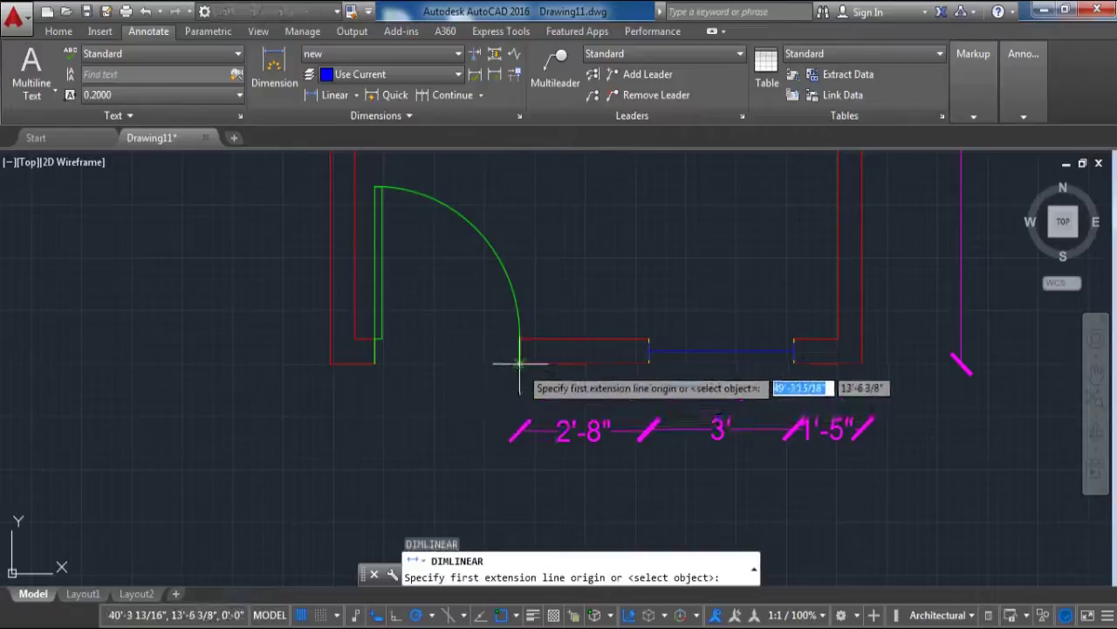
click(520, 362)
click(375, 362)
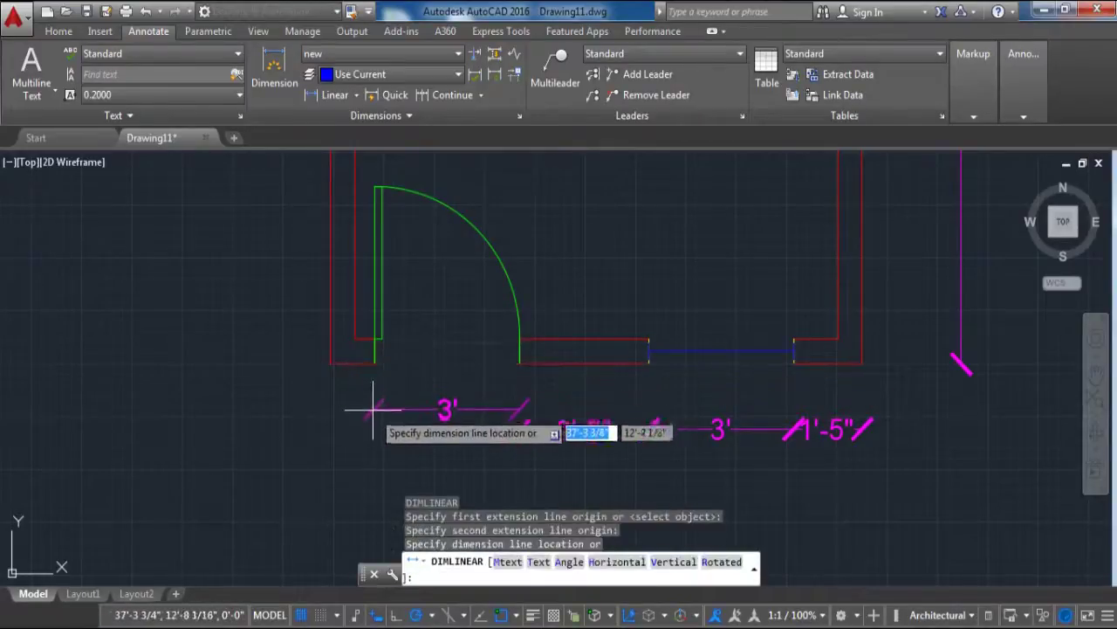
click(371, 400)
Step: Dimension the short wall piece between the bottom door and the left outer corner, aligned with the bottom row
key(Return)
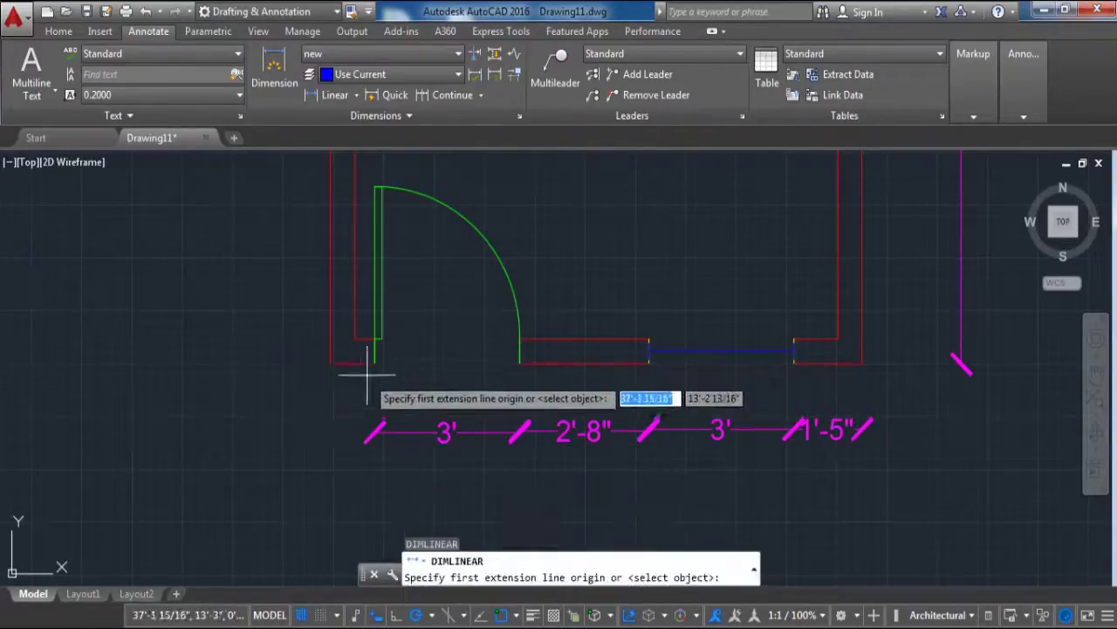
click(374, 362)
click(331, 363)
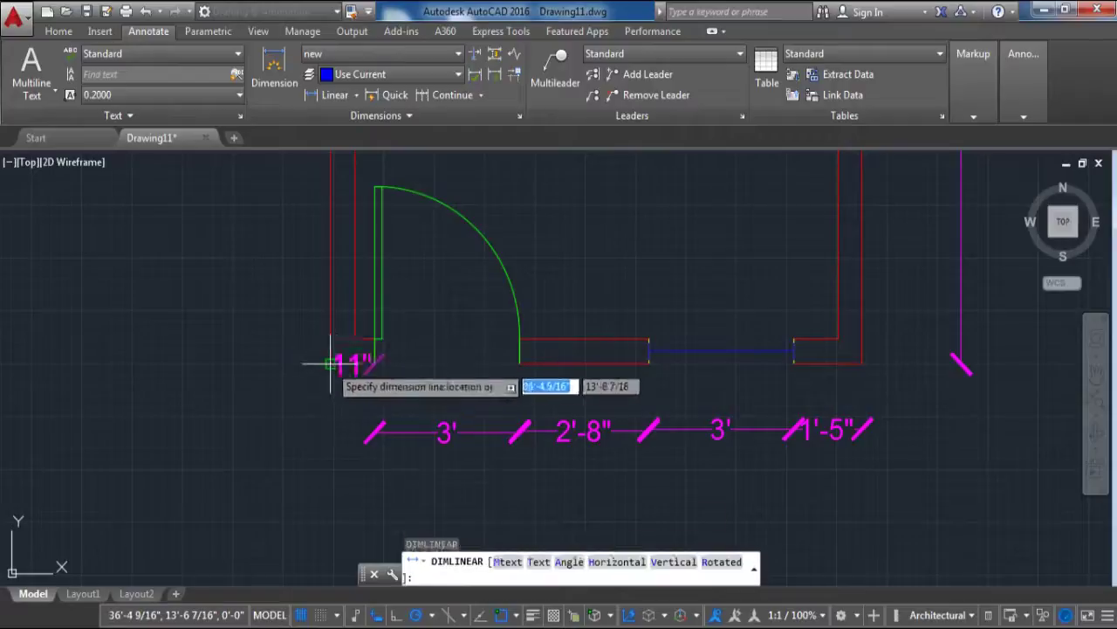
click(311, 429)
Step: Add a vertical dimension from the lower room's bottom-left outer corner up to the inner wall corner, placed outside the plan's left side
key(Return)
scroll(288, 419, down, 4)
click(337, 424)
scroll(304, 320, up, 1)
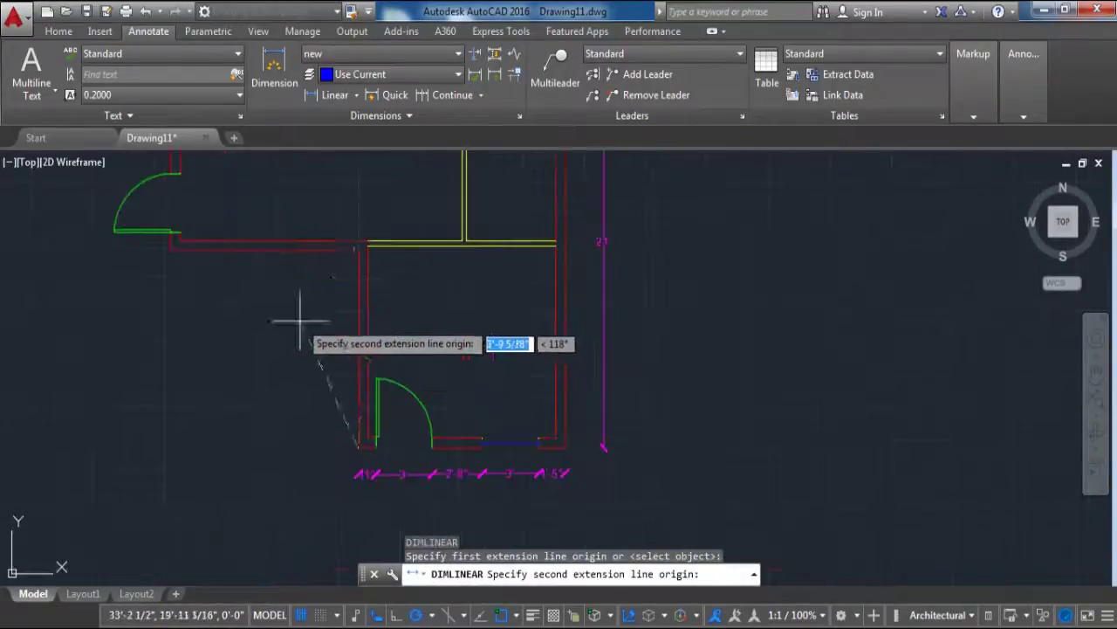
click(359, 251)
scroll(124, 260, down, 4)
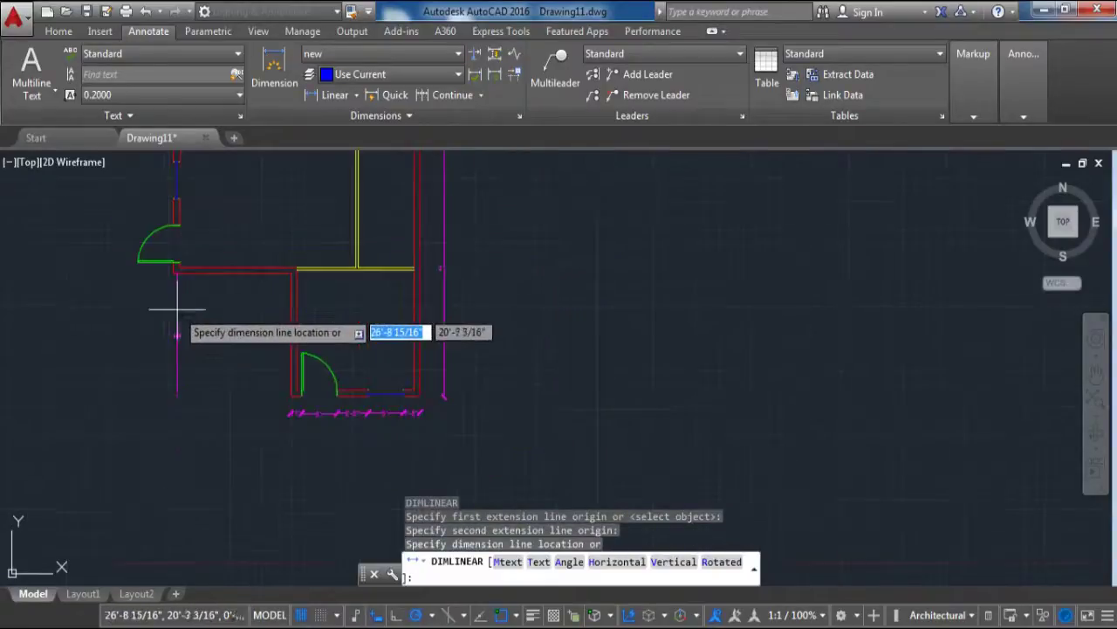
click(127, 316)
Step: Dimension the upper room's projecting bottom wall from its left outer corner to the lower room's wall, aligned with the bottom row
key(Return)
click(175, 286)
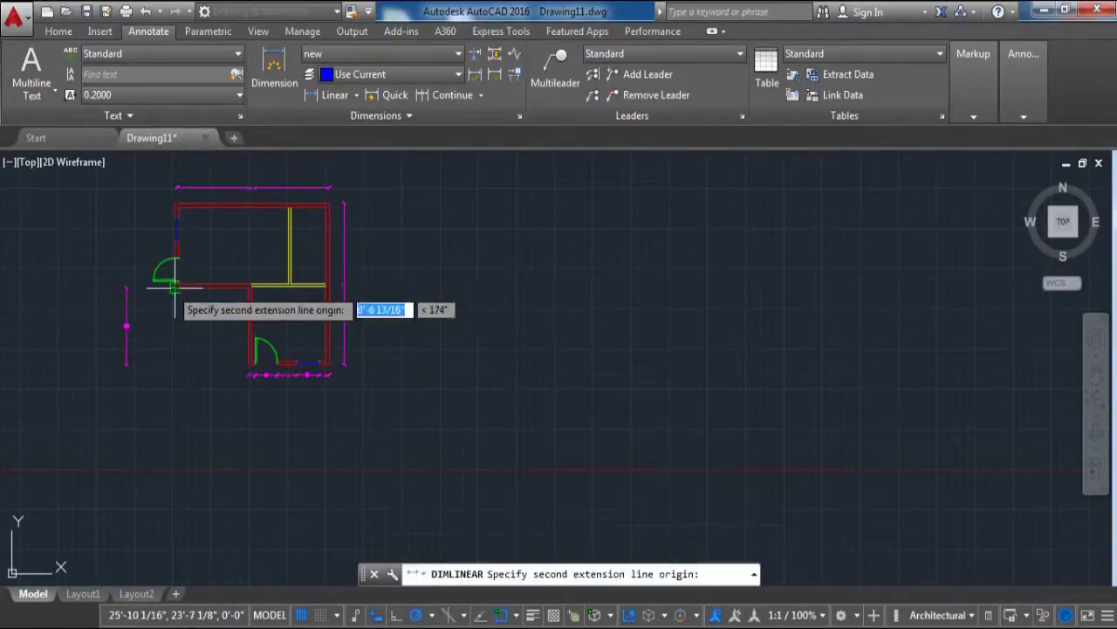
click(251, 305)
scroll(221, 369, up, 4)
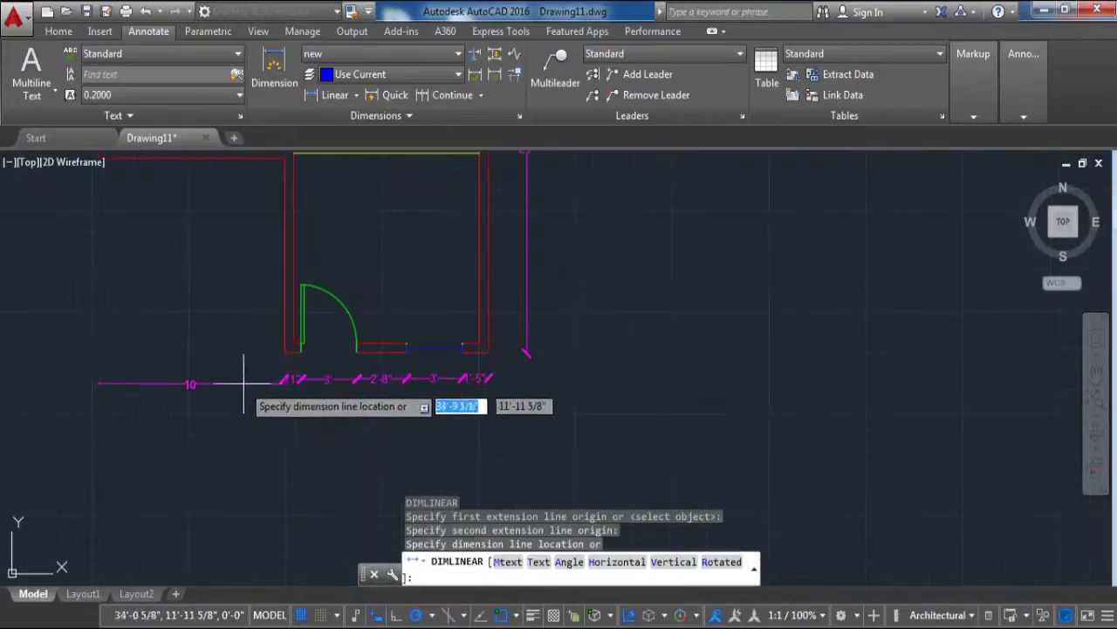
click(285, 378)
Step: Add vertical dimensions for the left wall's door opening and the wall between door and window, in line with the left-side dimension
scroll(332, 425, down, 4)
scroll(203, 274, up, 5)
key(Return)
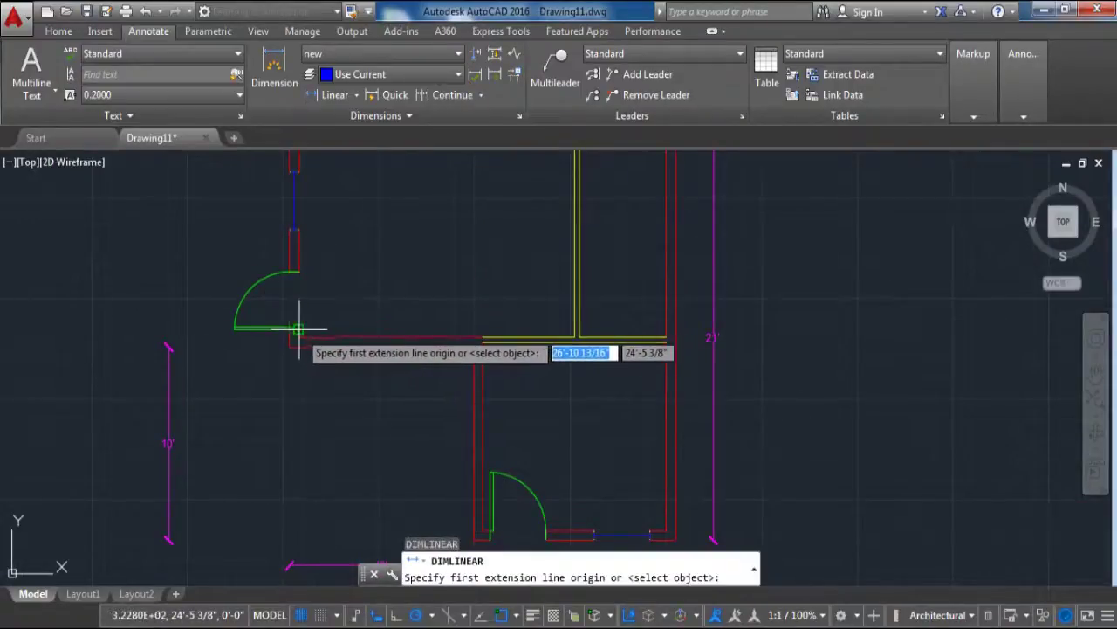
click(293, 330)
click(295, 273)
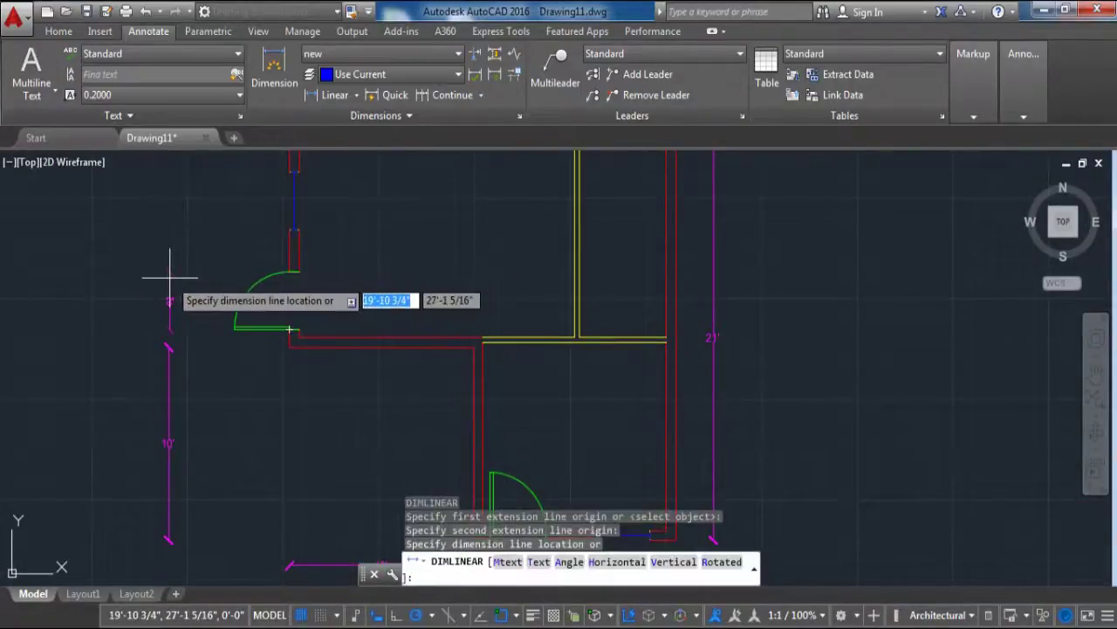
click(169, 262)
key(Return)
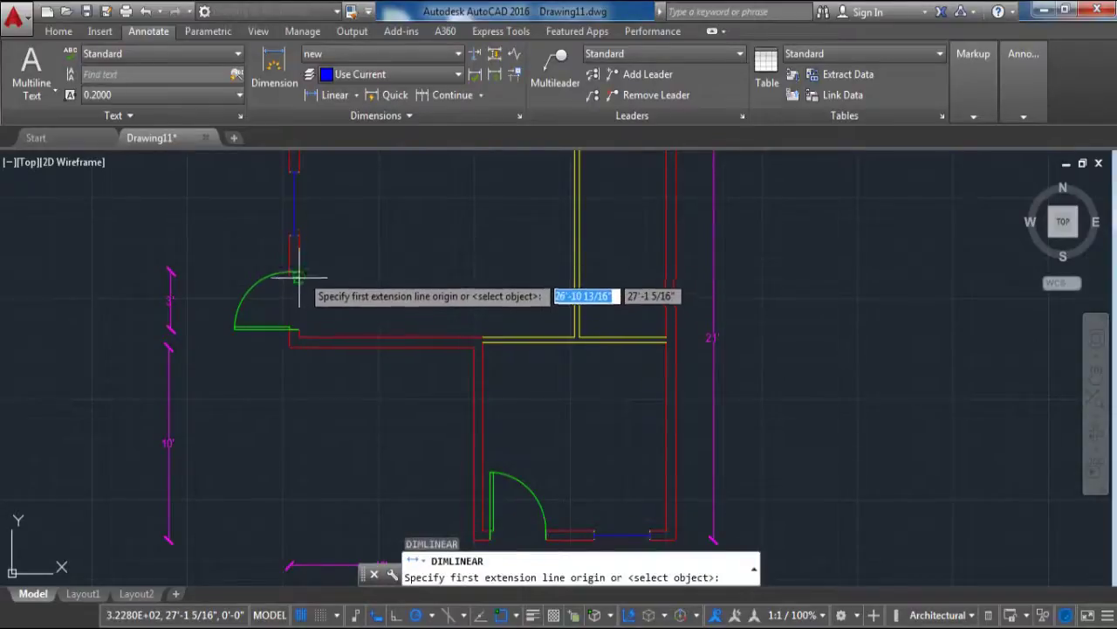
click(300, 253)
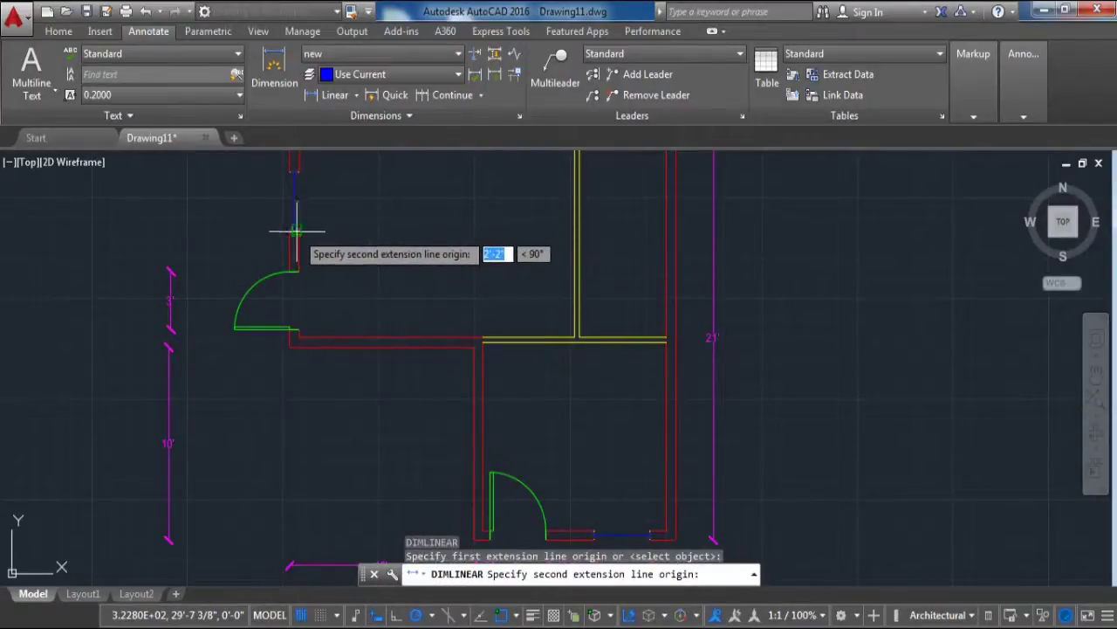
click(297, 229)
click(173, 232)
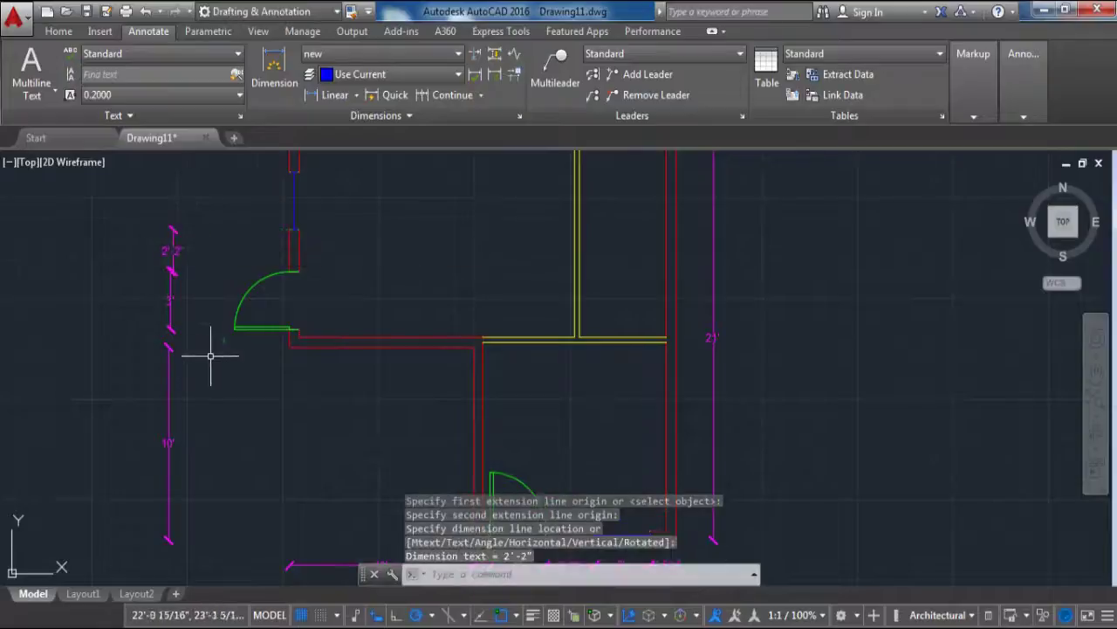
Step: Complete the left-side row with vertical dimensions for the window opening and the wall from the window to the top-left outer corner
scroll(192, 236, down, 2)
scroll(249, 236, up, 4)
key(Return)
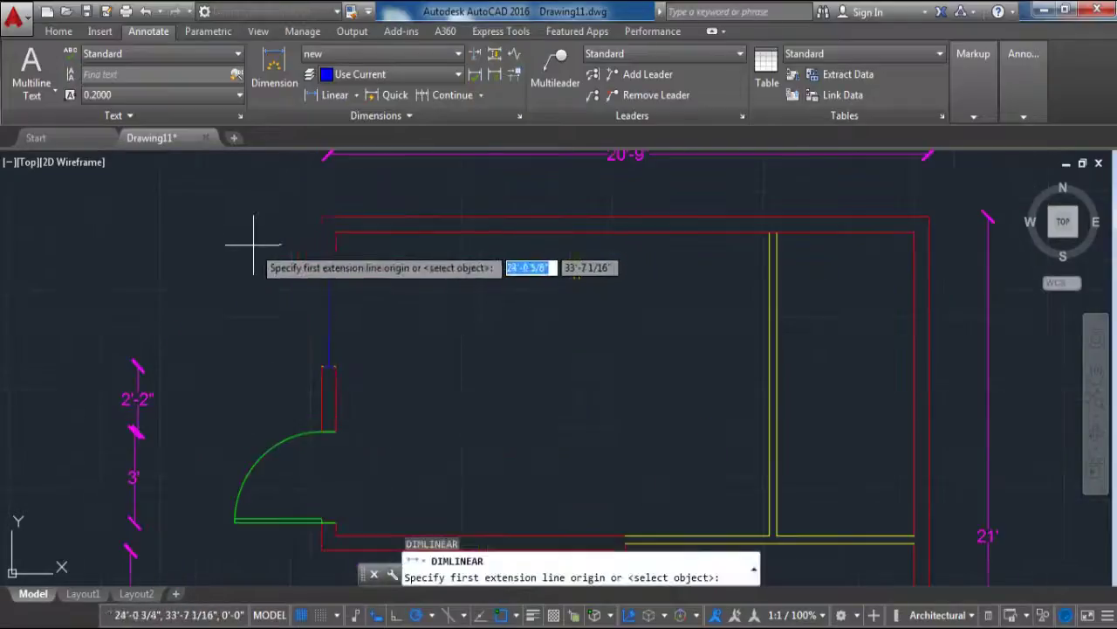
click(325, 276)
click(323, 367)
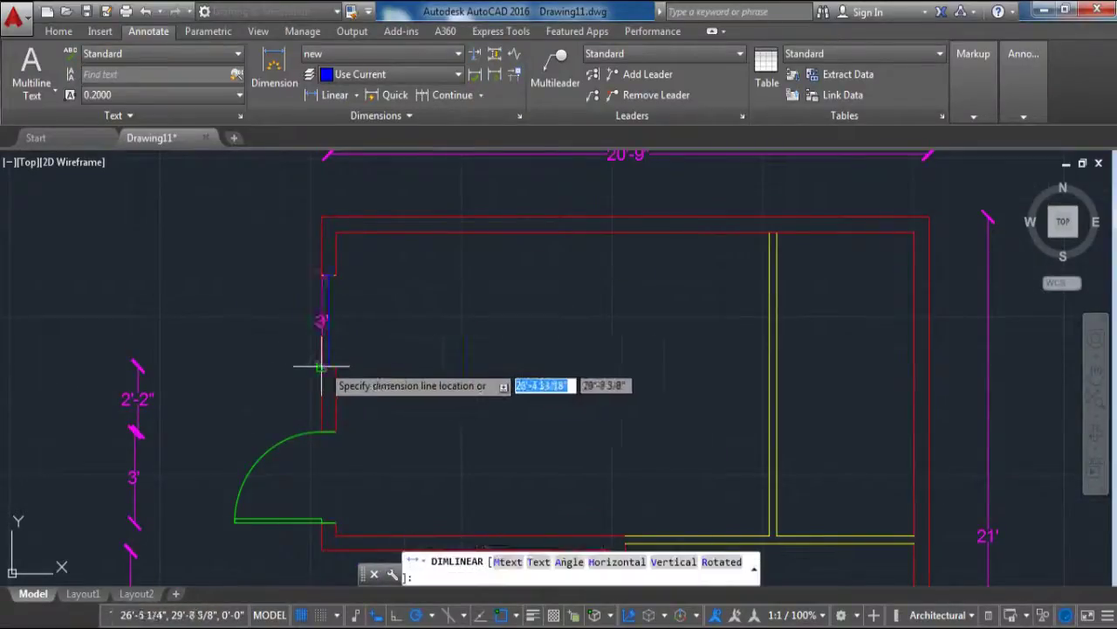
click(137, 376)
key(Return)
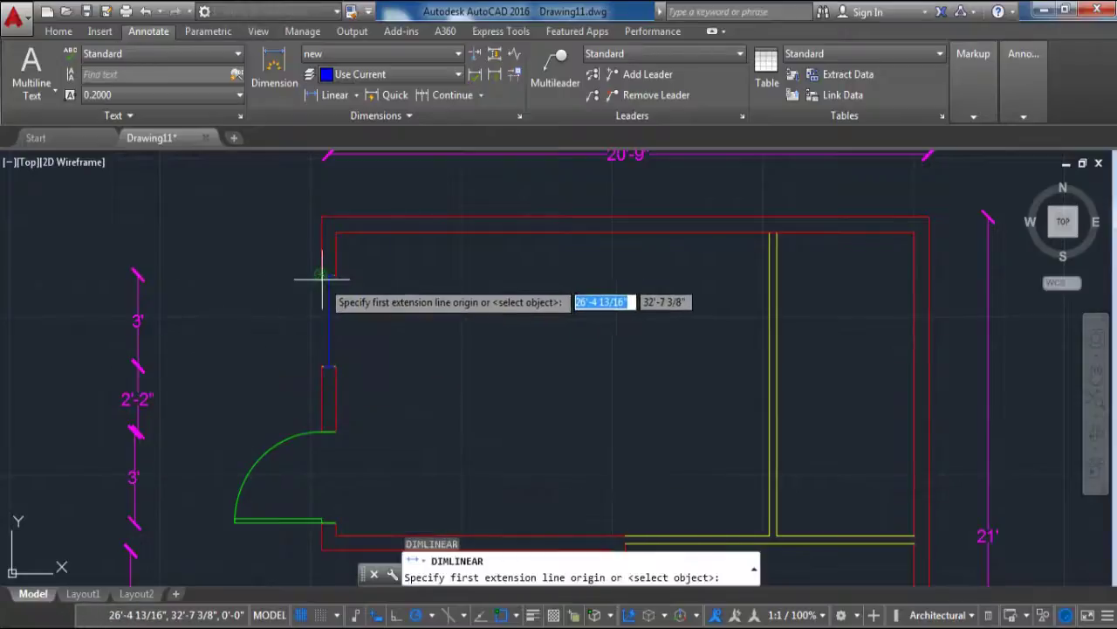
click(314, 219)
click(321, 217)
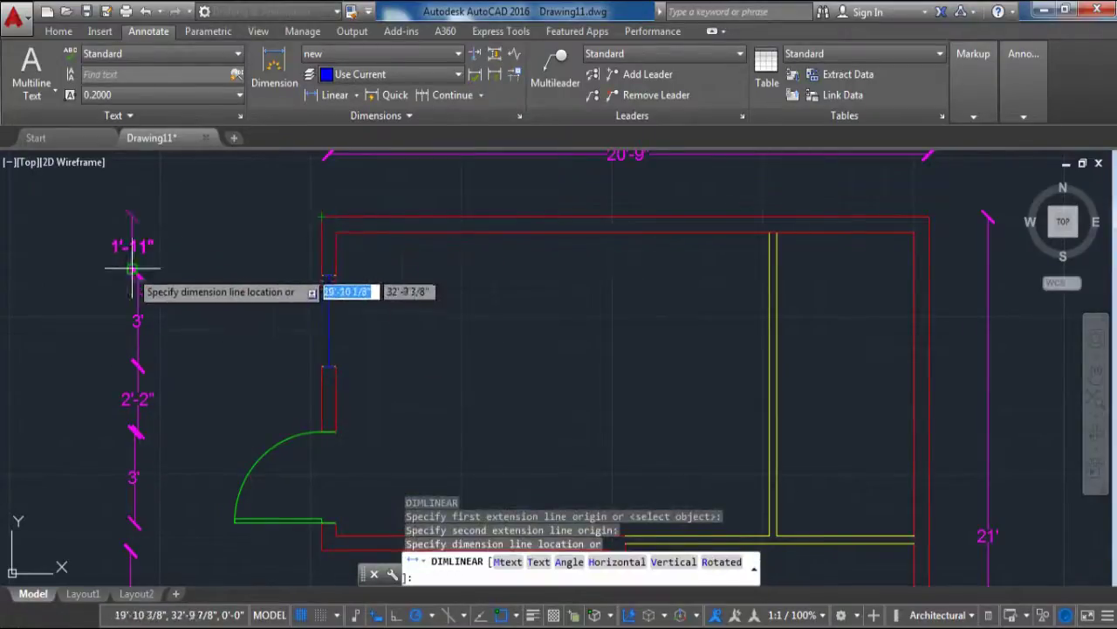
click(135, 283)
Step: Label the left part of the large upper room "living room" with unrotated single-line text about 6 1/2" high
scroll(215, 248, down, 4)
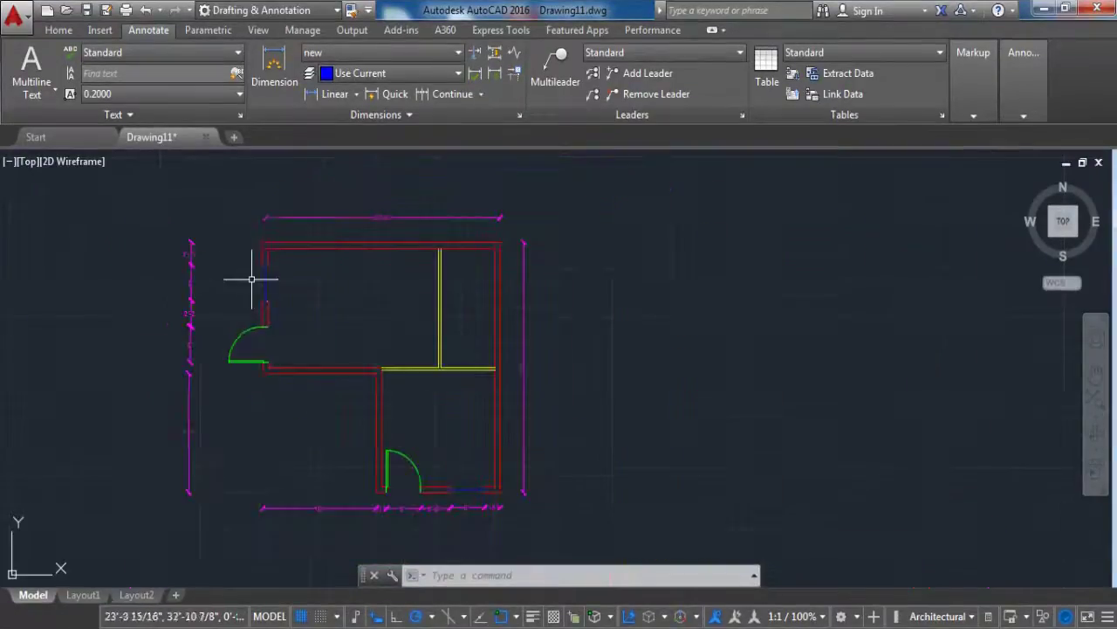
text(text)
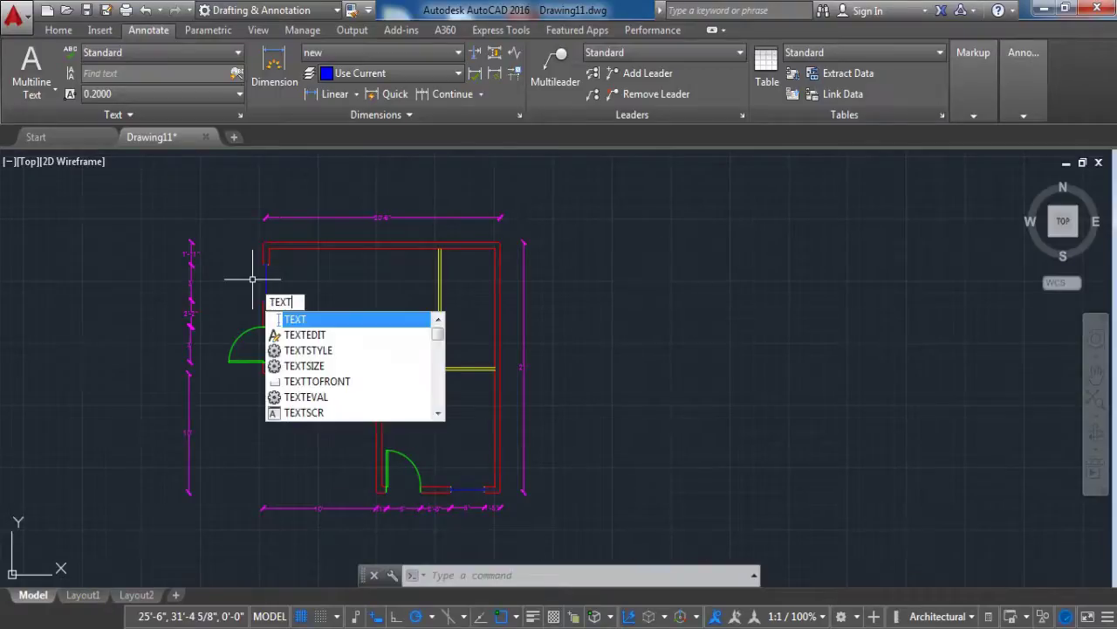
key(Return)
scroll(251, 281, up, 3)
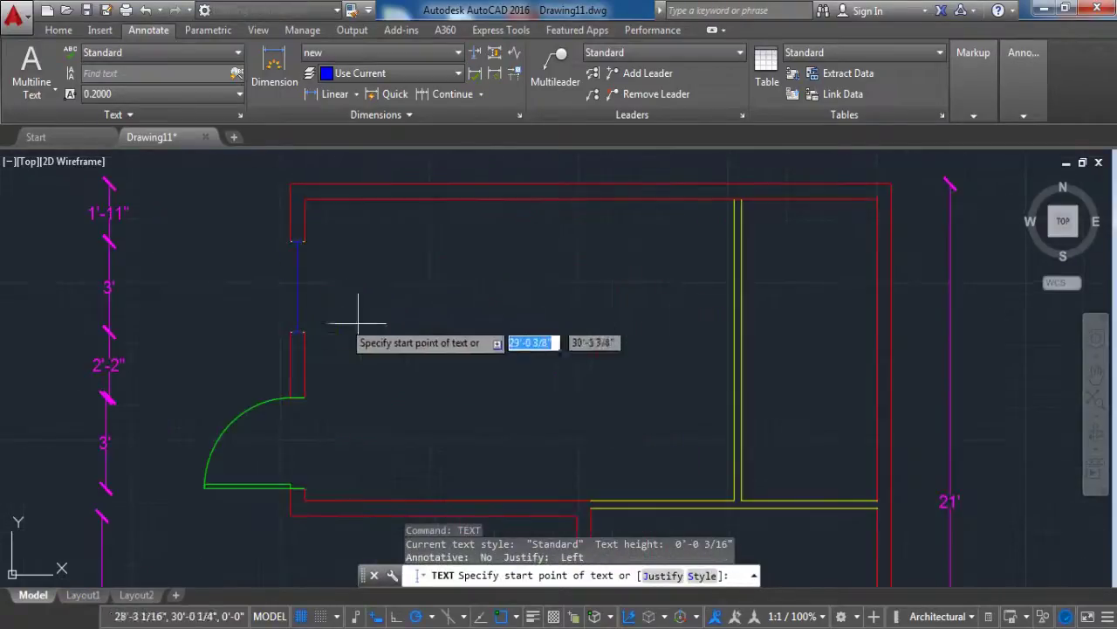
click(388, 367)
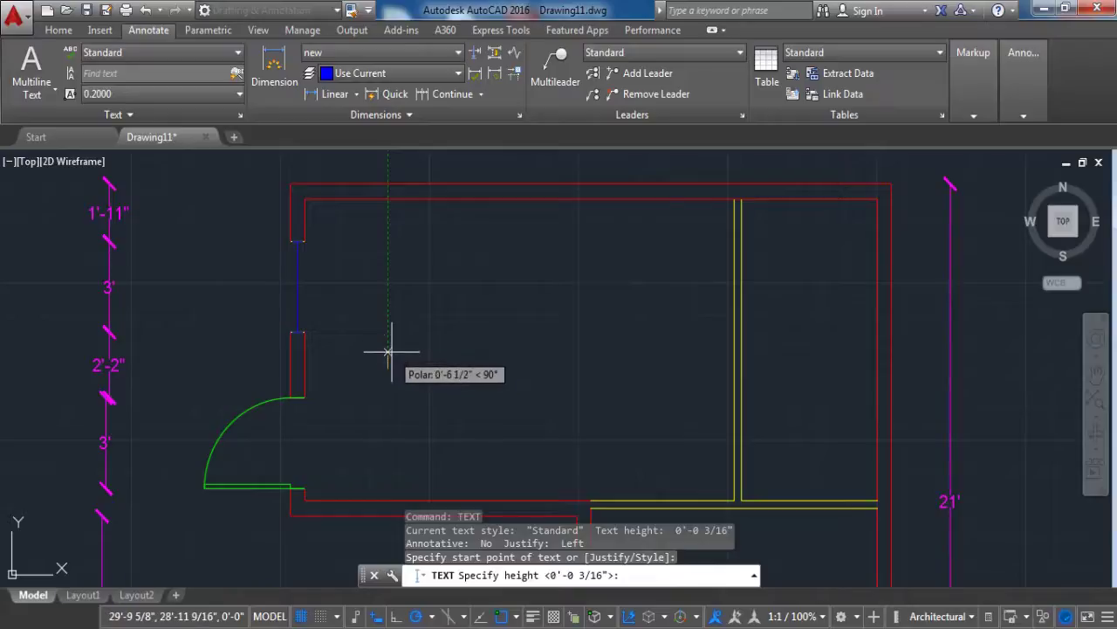
key(Return)
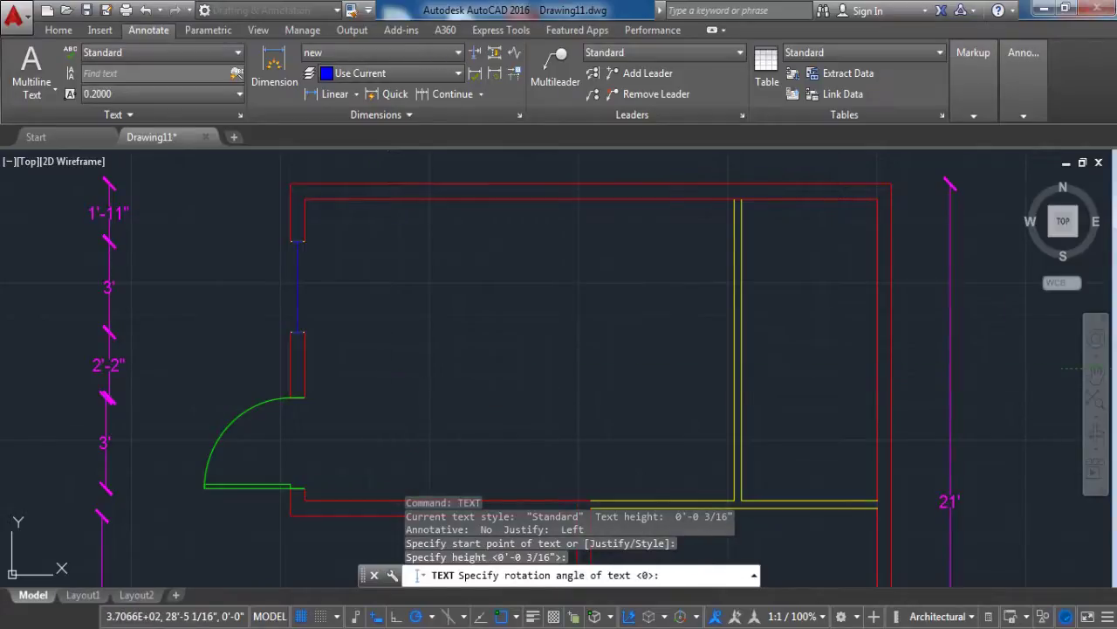
text(livi)
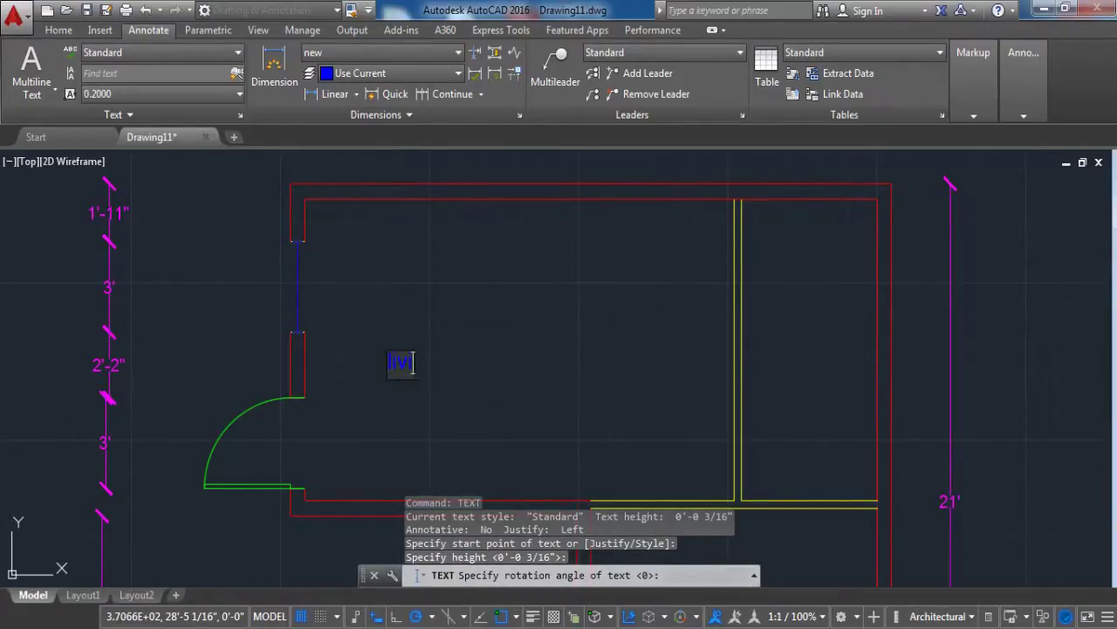
text(ng room)
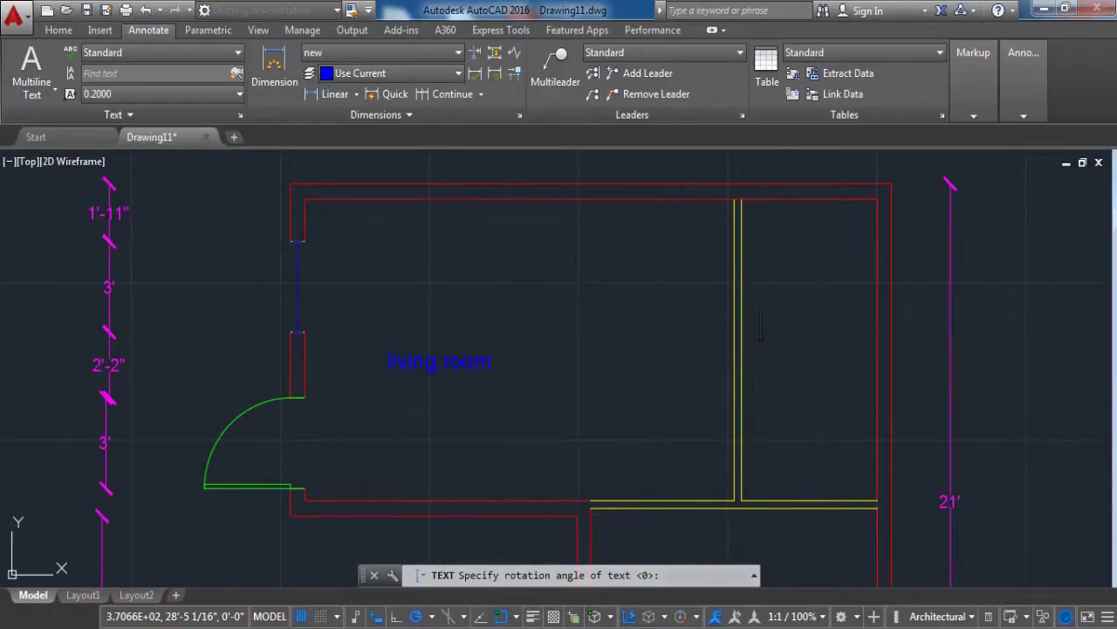
Step: Add the label "bathroom" in the narrow upper-right room and "kitchen" in the large upper room beside the partition
text(bathroom)
scroll(703, 326, down, 2)
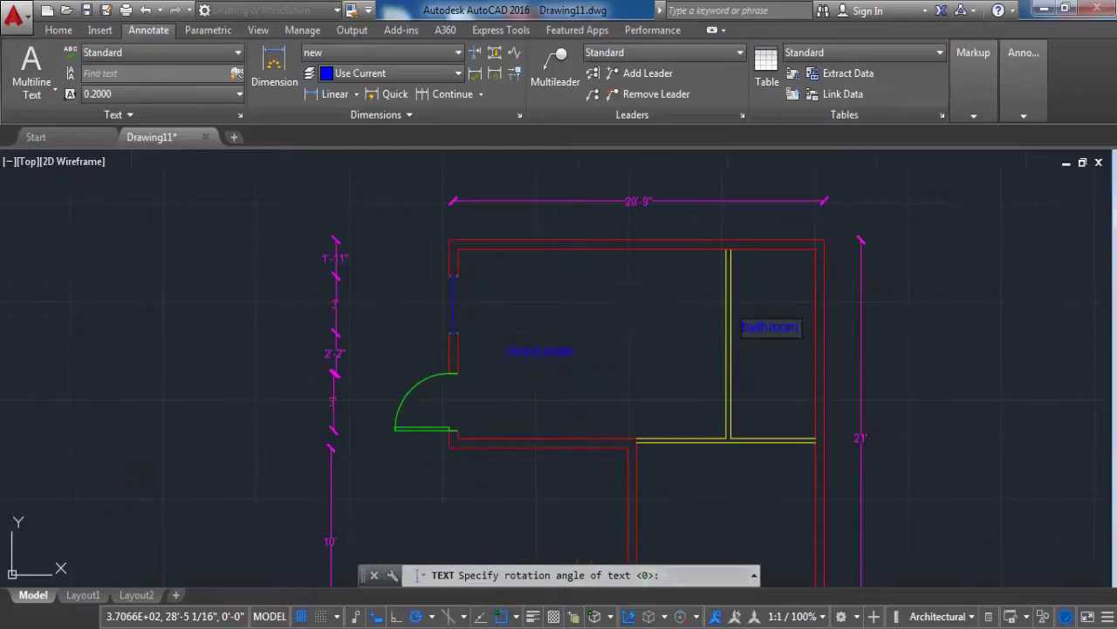
scroll(669, 346, up, 2)
click(653, 349)
text(kitchen)
Step: Add the label "bedroom" in the middle of the lower room and finish the text command
scroll(646, 288, down, 3)
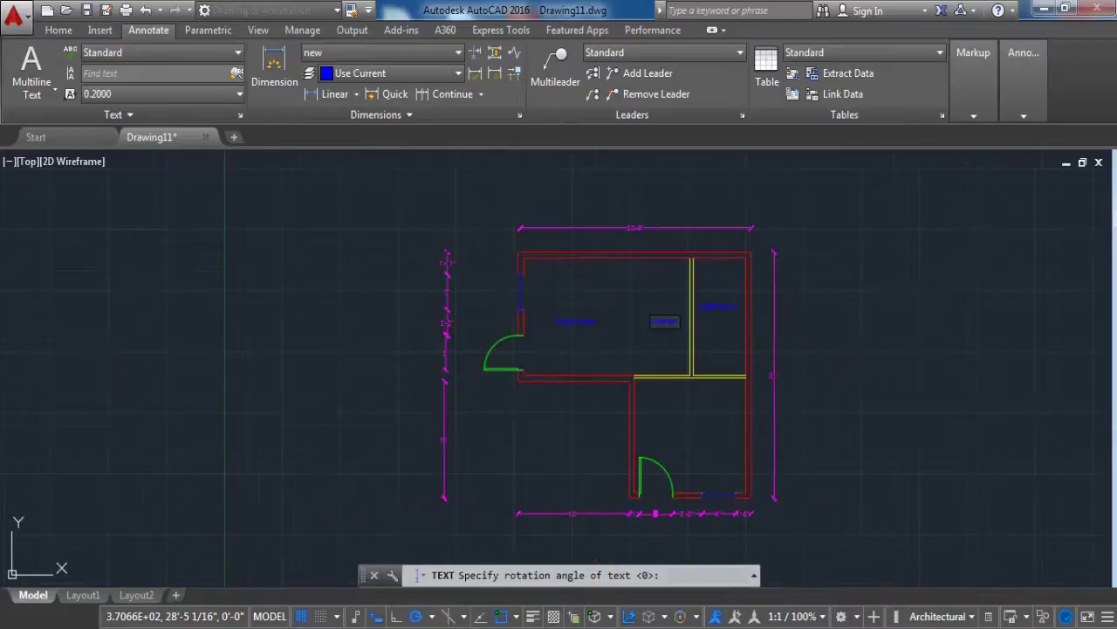
scroll(668, 419, up, 3)
click(681, 448)
text(bedroom)
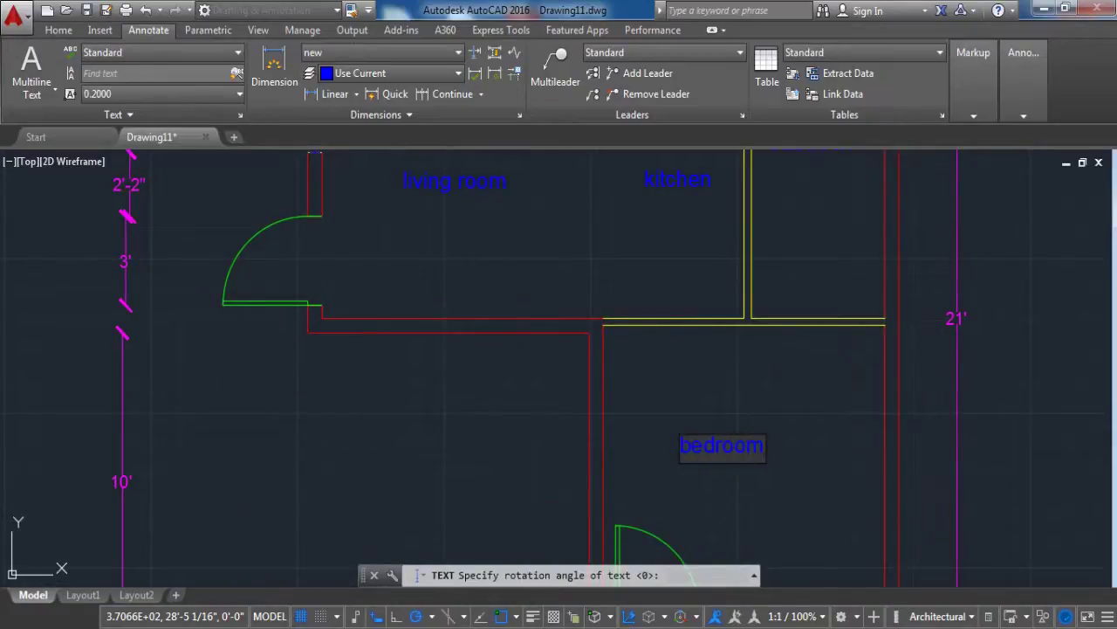
key(Return)
key(Return)
scroll(509, 427, down, 3)
scroll(525, 455, up, 1)
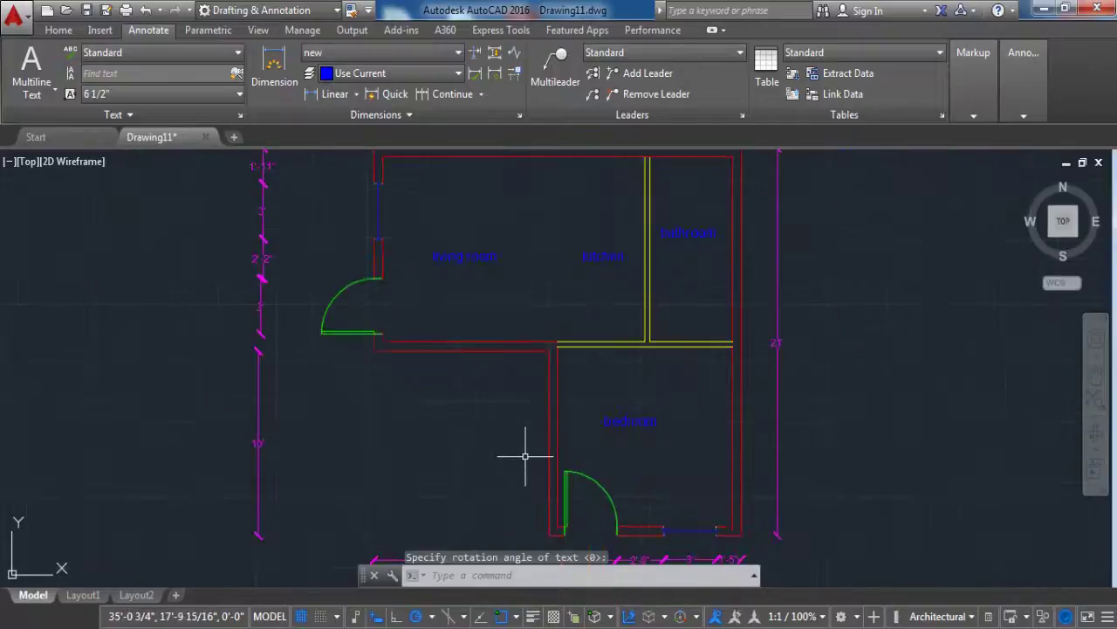
scroll(524, 442, down, 2)
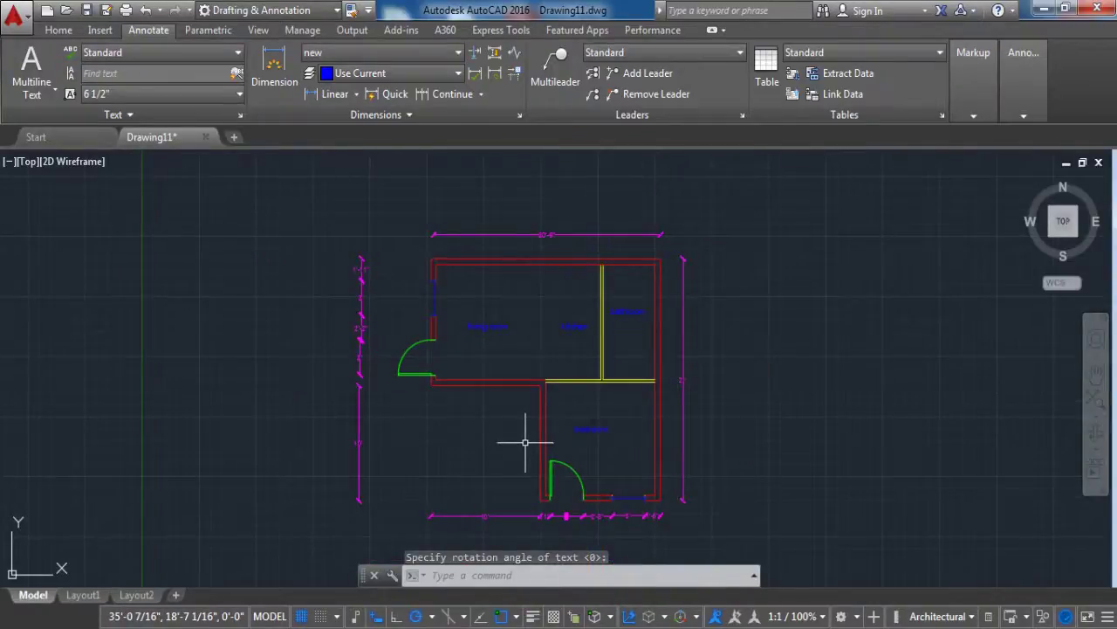